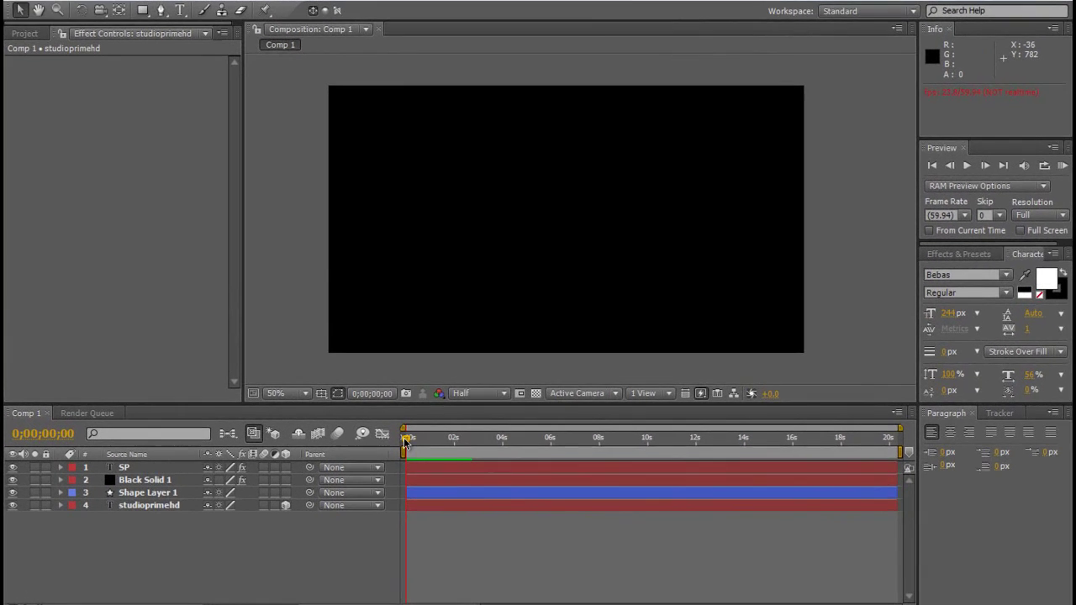
# Scrub and replay the finished logo animation until STUDIOPRIMEHD is fully legible
pyautogui.click(420, 424)
pyautogui.moveTo(408, 443); pyautogui.dragTo(452, 447)
pyautogui.press('KP_0')
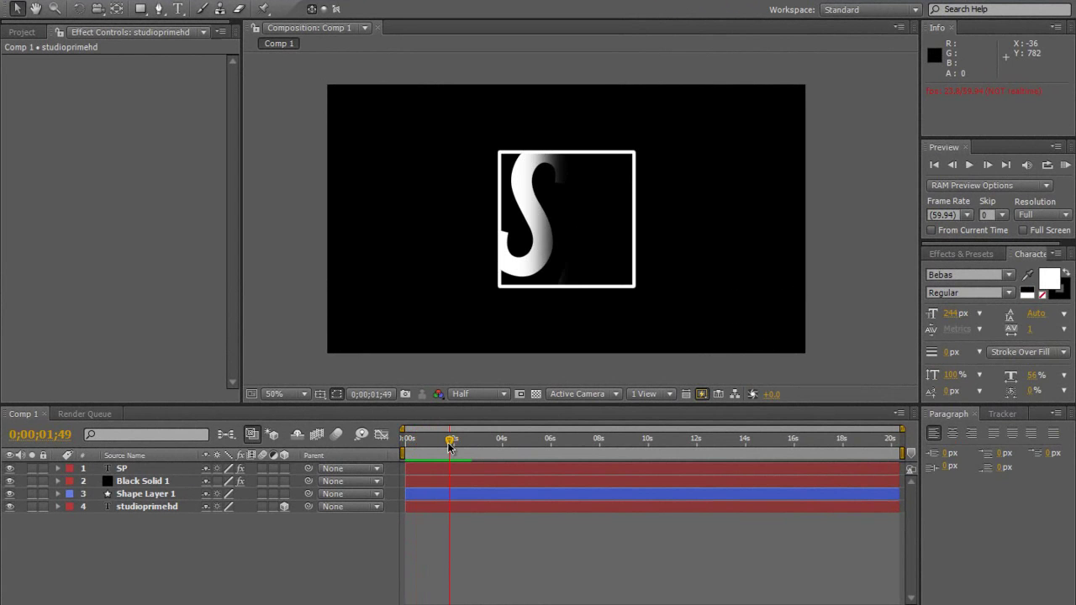
pyautogui.moveTo(452, 447); pyautogui.dragTo(455, 442)
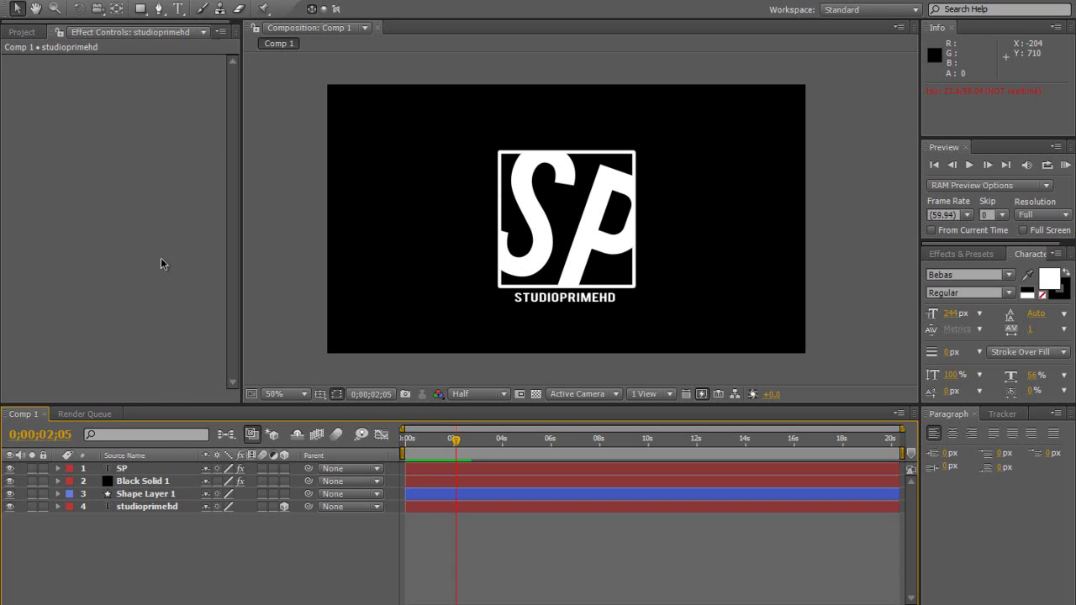
# Close the finished project without saving changes
pyautogui.moveTo(169, 576); pyautogui.dragTo(92, 554)
pyautogui.click(17, 2)
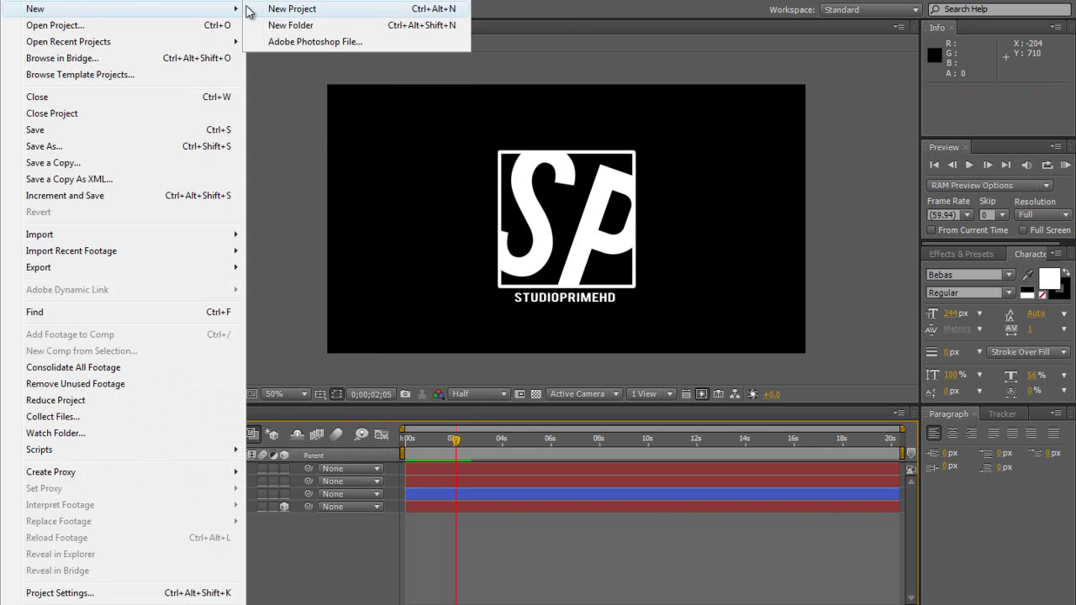
pyautogui.click(320, 132)
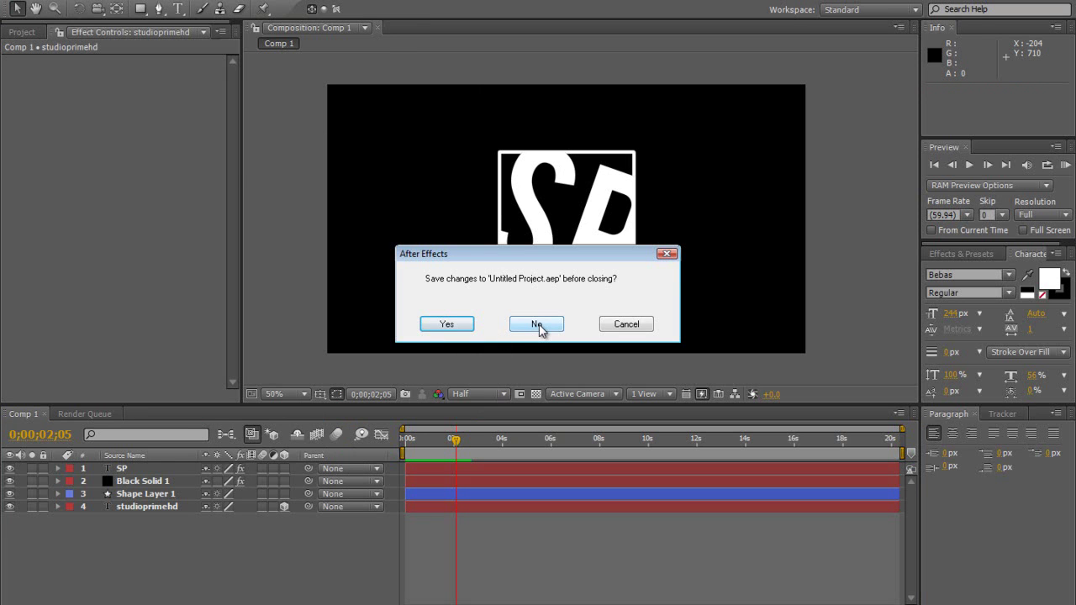
pyautogui.click(538, 326)
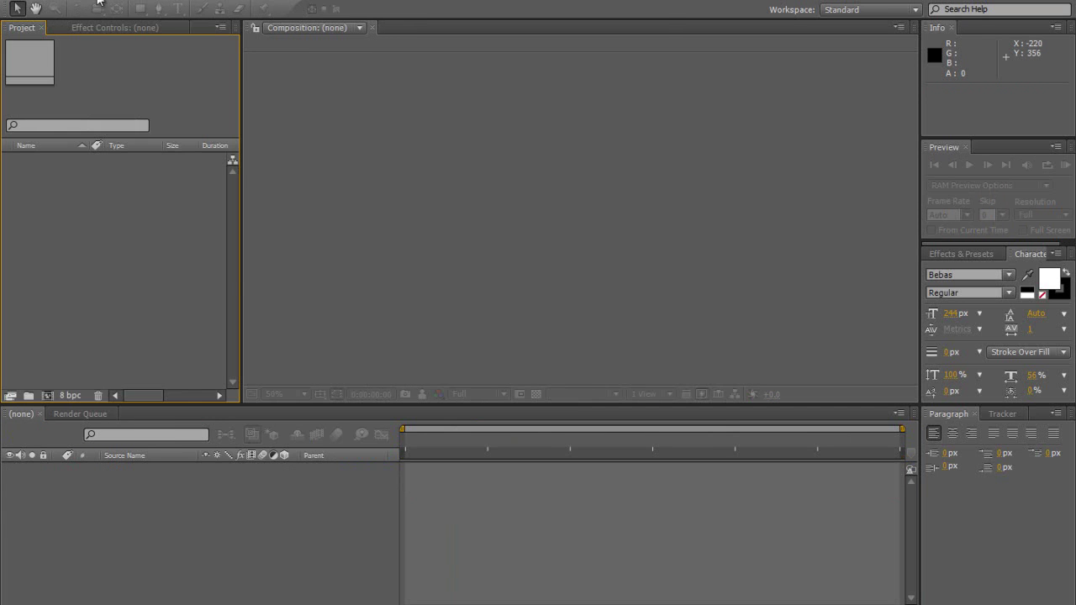
# Create a new 1280×720, 59.94 fps composition named Comp 1
pyautogui.click(99, 3)
pyautogui.click(99, 8)
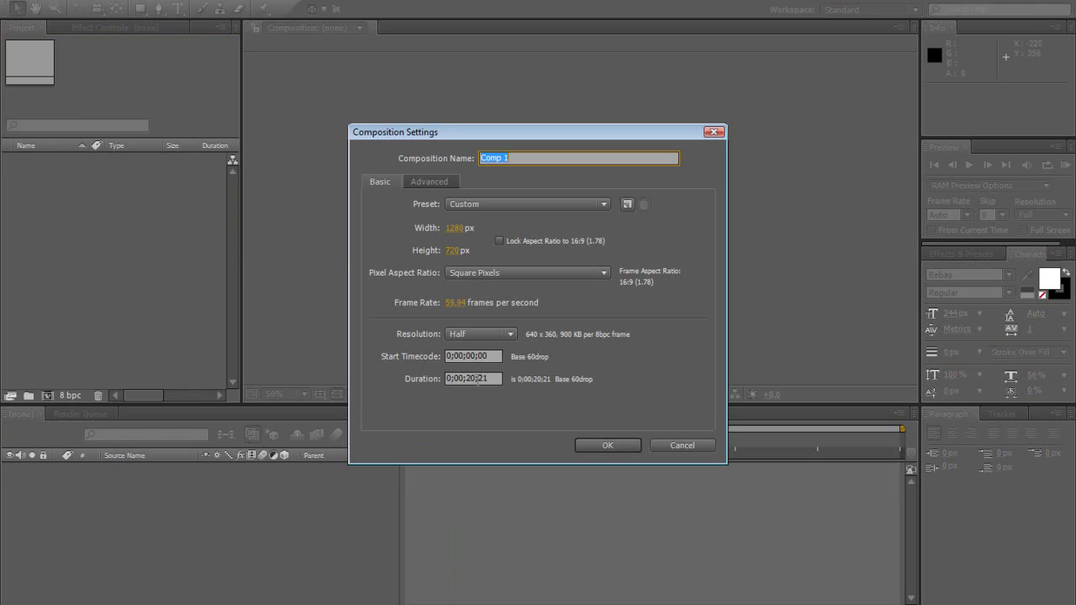
pyautogui.click(607, 447)
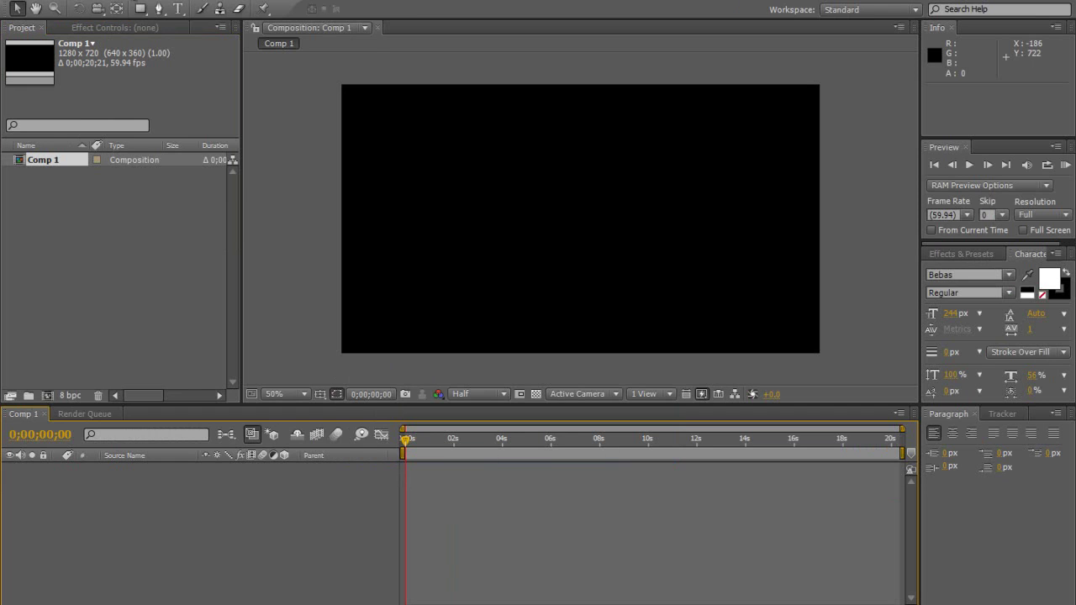
# Add a full-frame black solid, Black Solid 1, to Comp 1
pyautogui.rightClick(112, 538)
pyautogui.moveTo(168, 10)
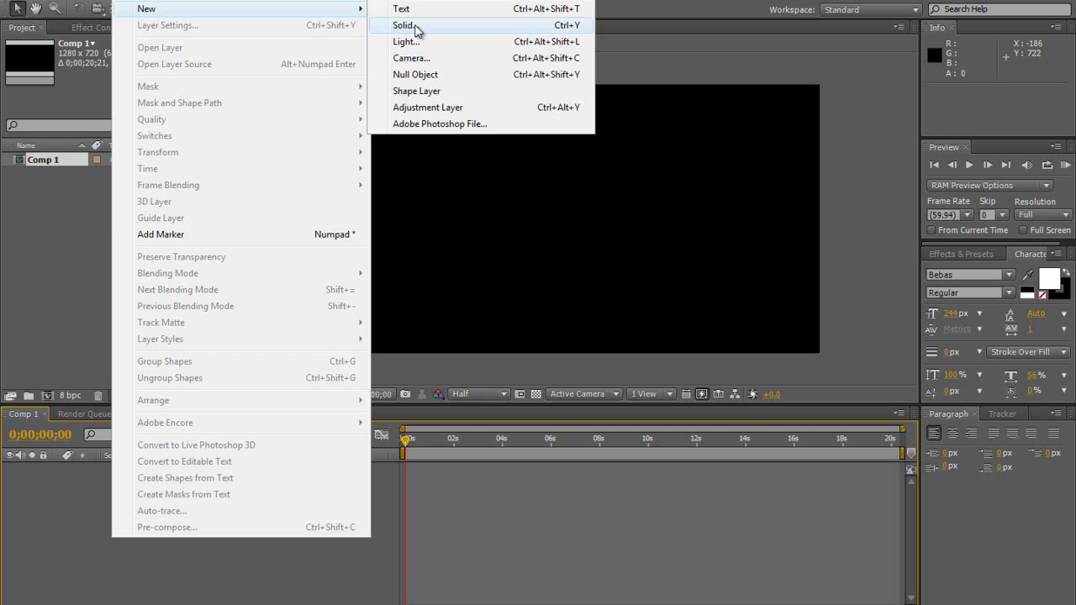
pyautogui.click(403, 25)
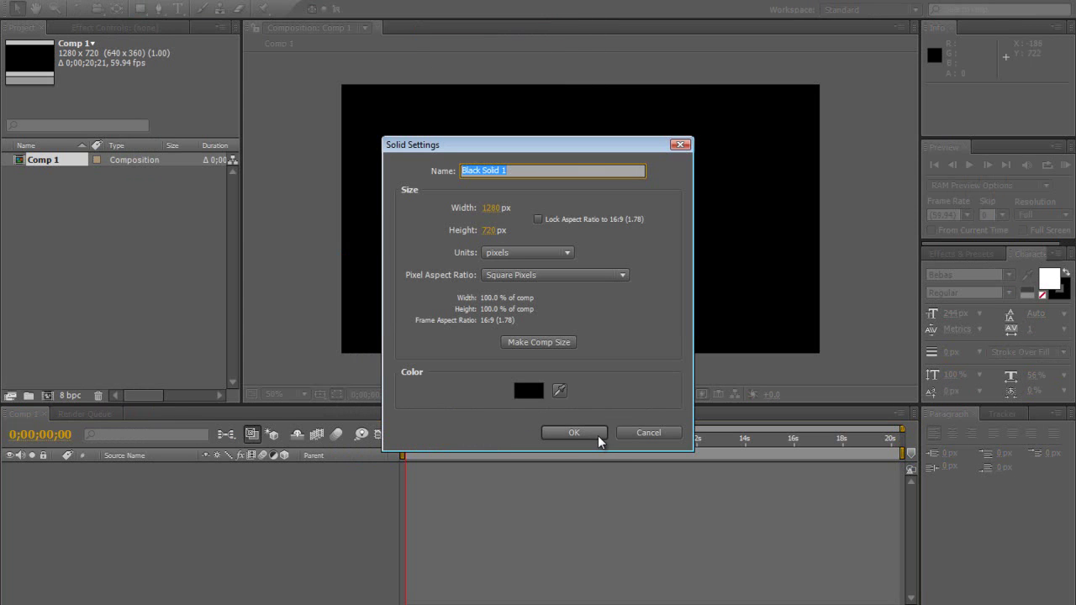
pyautogui.click(598, 436)
# Apply the Trapcode 3D Stroke effect to Black Solid 1
pyautogui.click(160, 3)
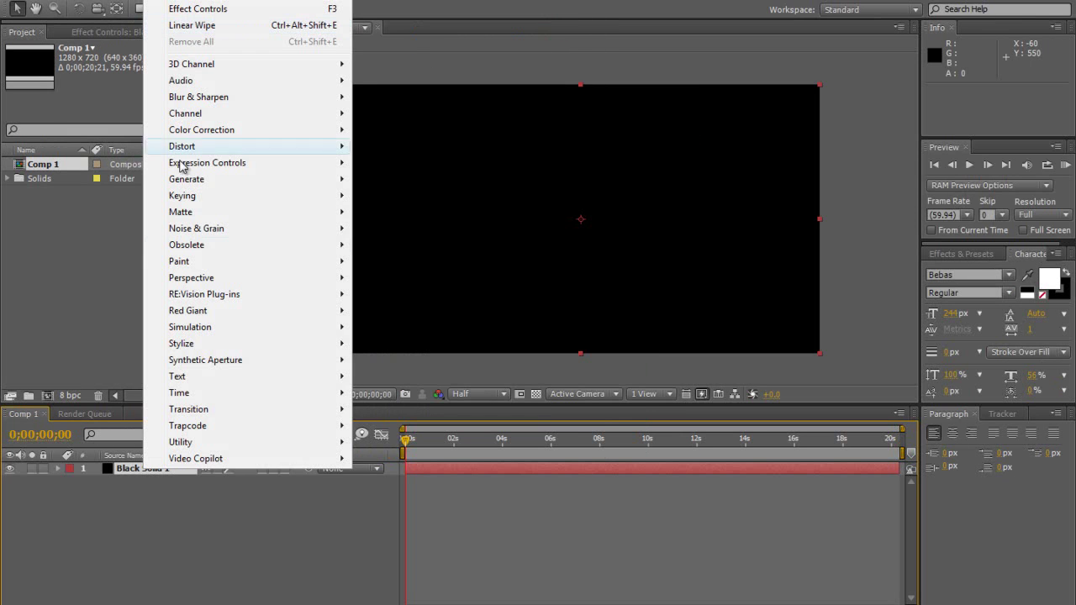
pyautogui.moveTo(211, 430)
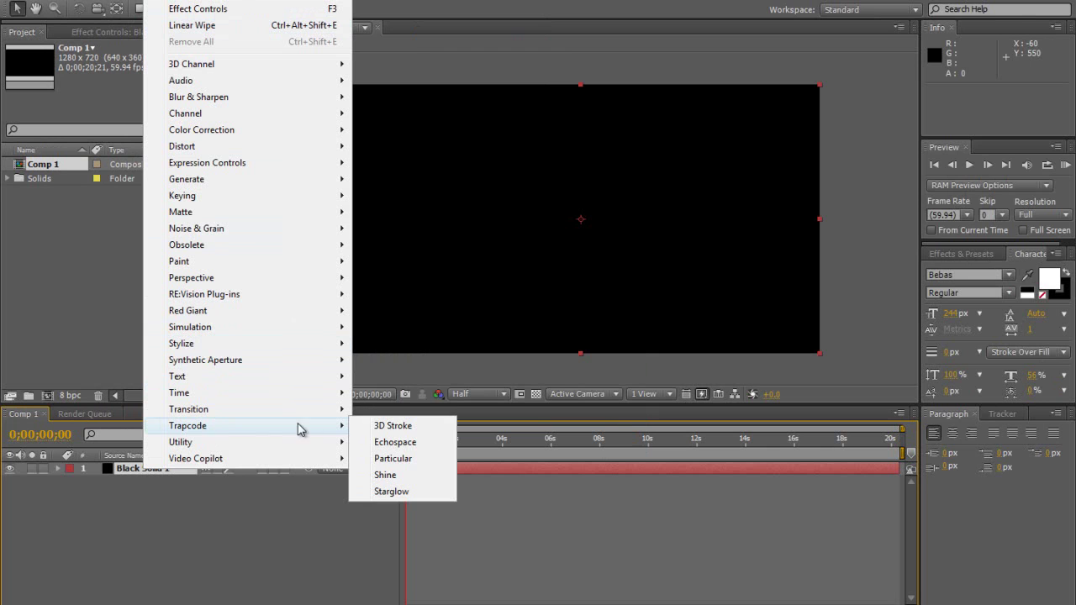
pyautogui.click(372, 427)
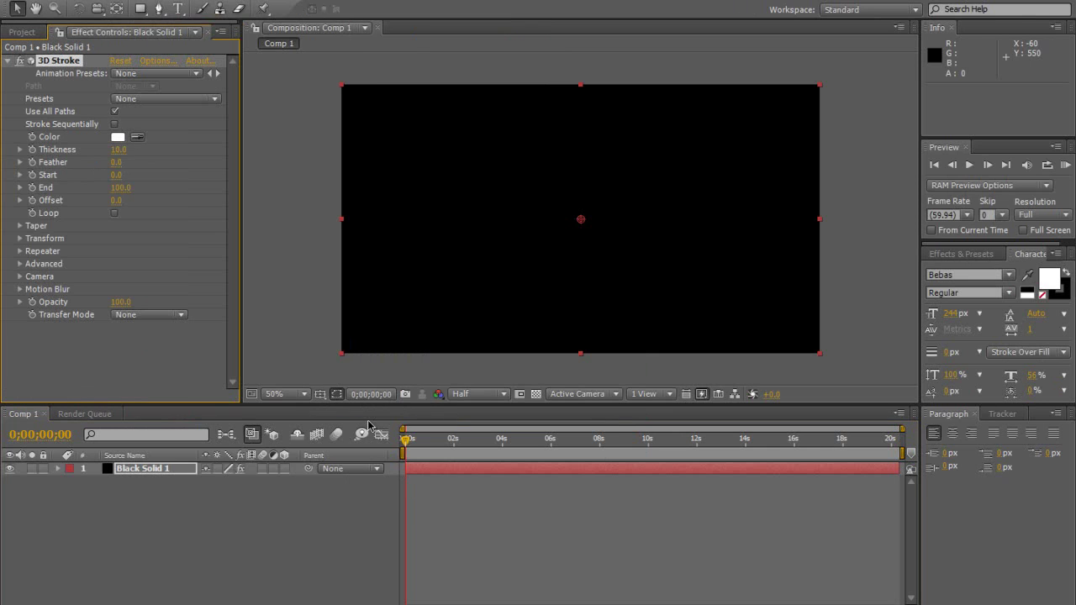
# Set the 3D Stroke preset to Basic Square with thickness 5.5
pyautogui.click(128, 99)
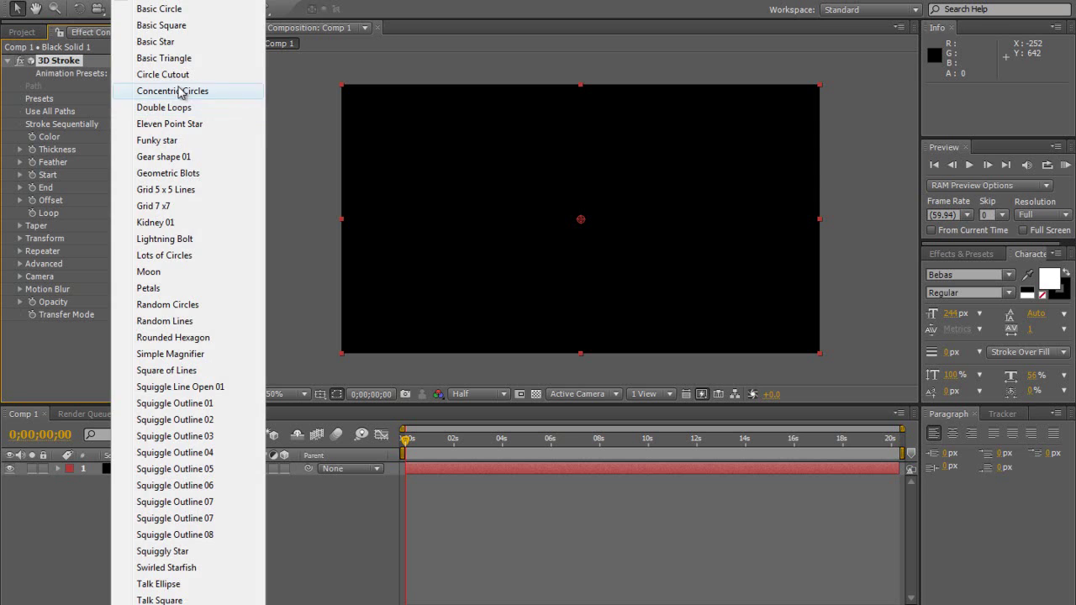
pyautogui.click(189, 27)
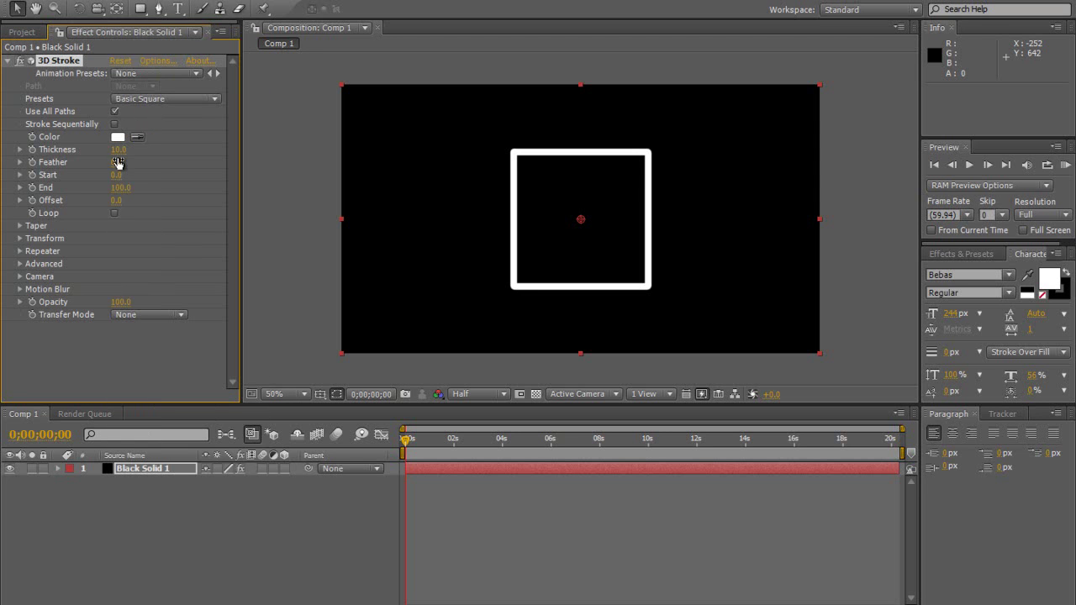
pyautogui.click(118, 150)
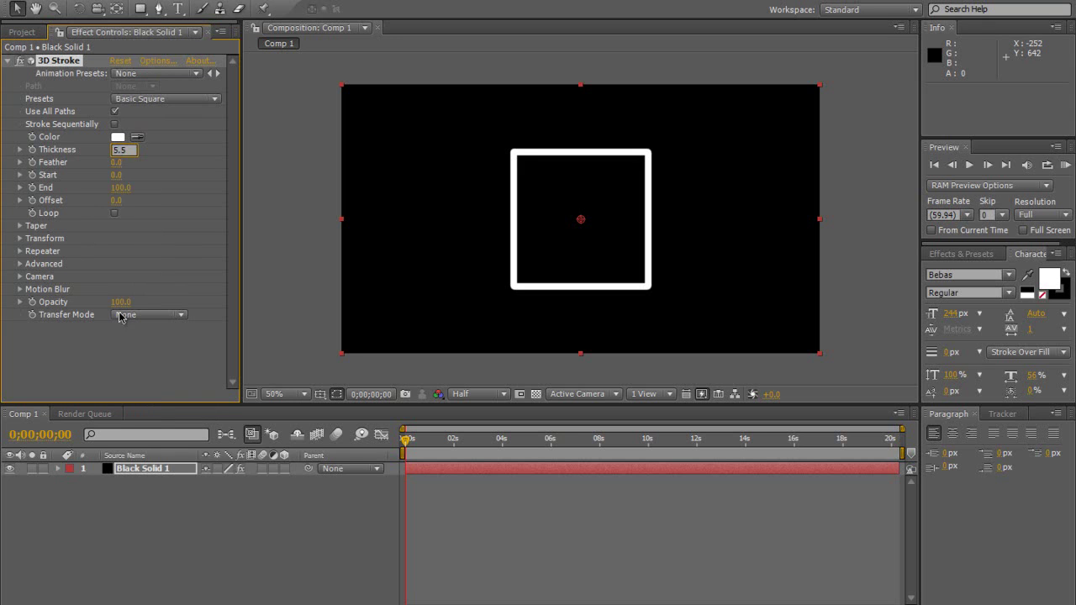
pyautogui.press('Return')
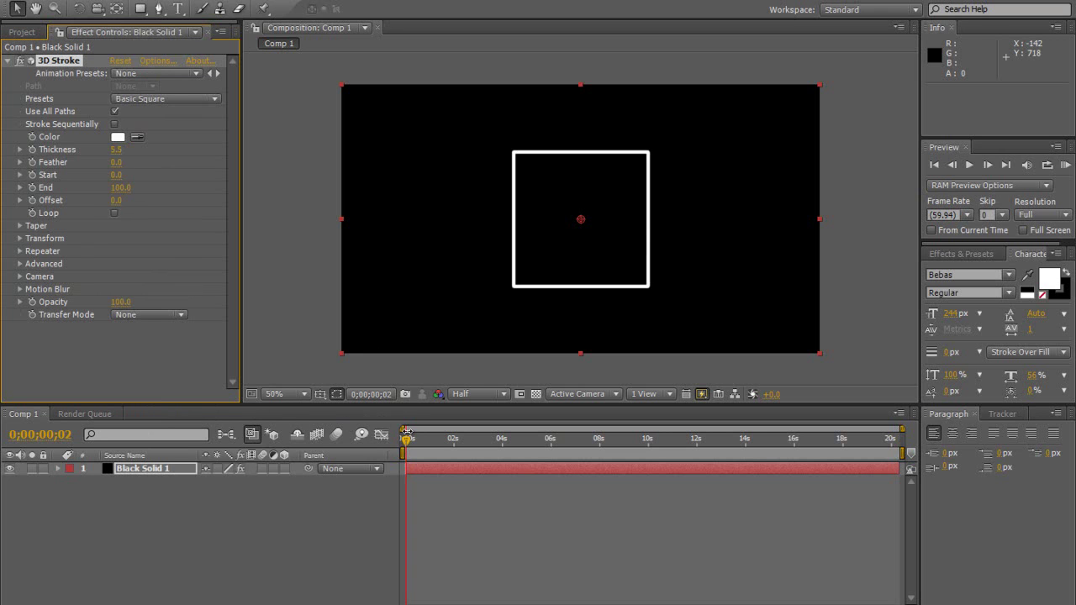
# Keyframe the stroke's Start from 100 to 0 so the square draws on
pyautogui.moveTo(407, 443); pyautogui.dragTo(418, 443)
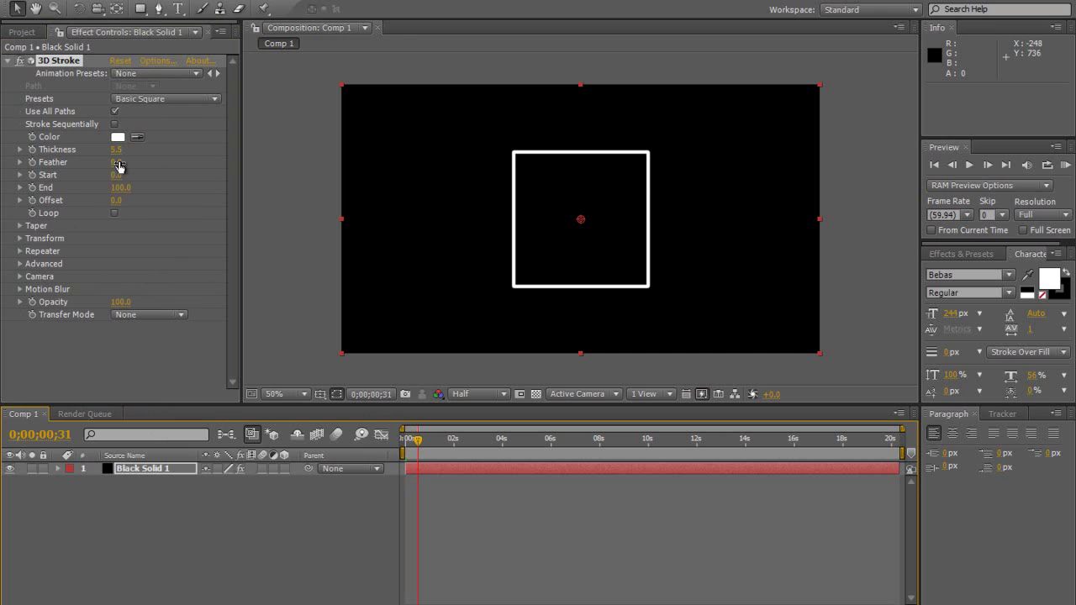
pyautogui.moveTo(120, 174); pyautogui.dragTo(286, 189)
pyautogui.click(32, 174)
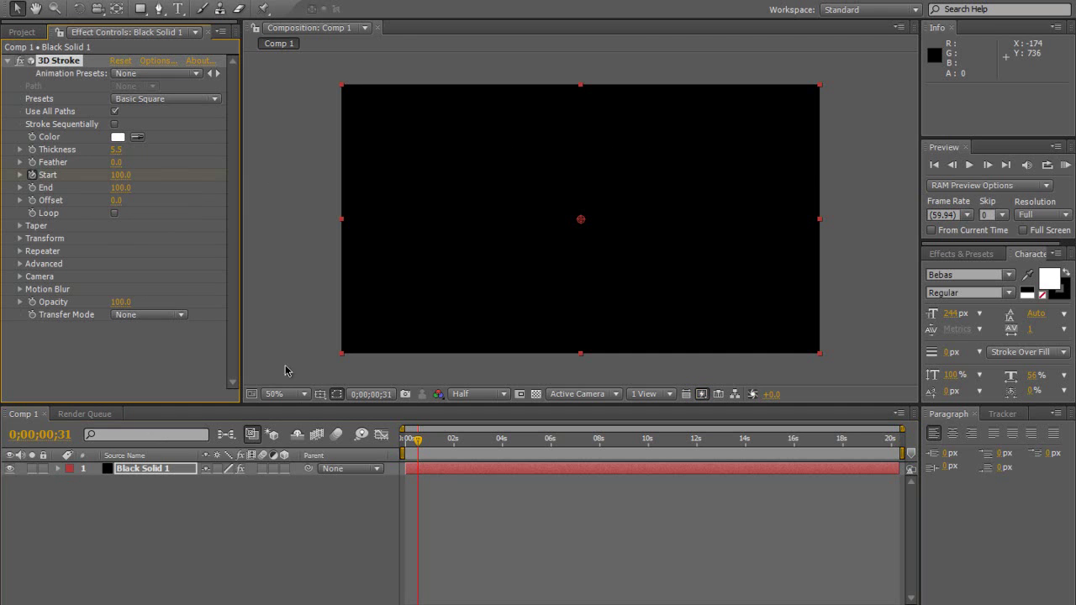
pyautogui.moveTo(418, 439); pyautogui.dragTo(432, 442)
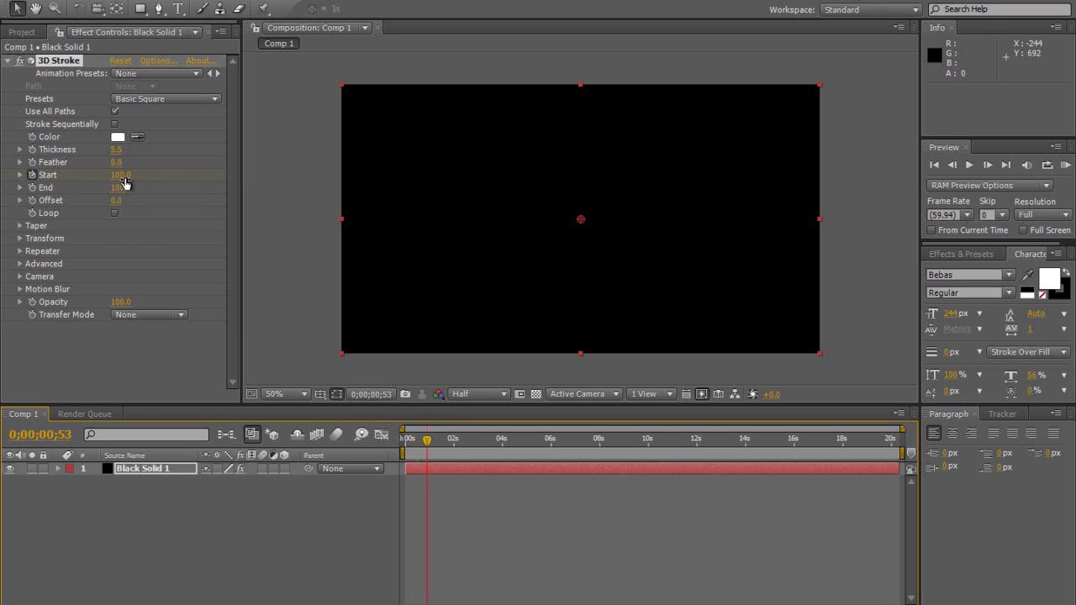
pyautogui.moveTo(124, 183); pyautogui.dragTo(34, 251)
pyautogui.moveTo(427, 440); pyautogui.dragTo(418, 444)
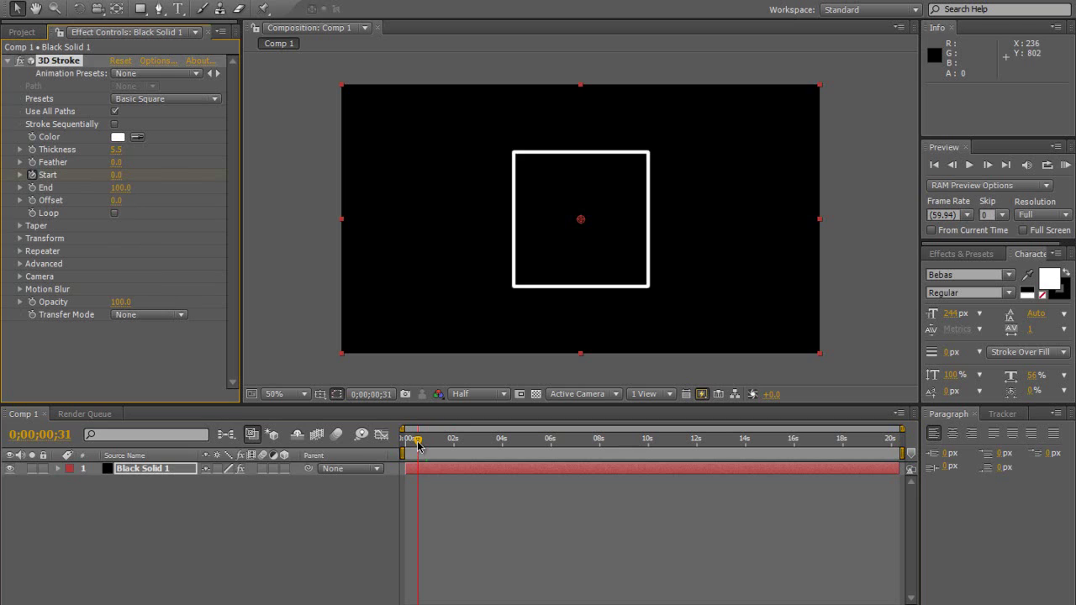
# Preview the square drawing itself on, then park on the partly drawn frame
pyautogui.click(970, 165)
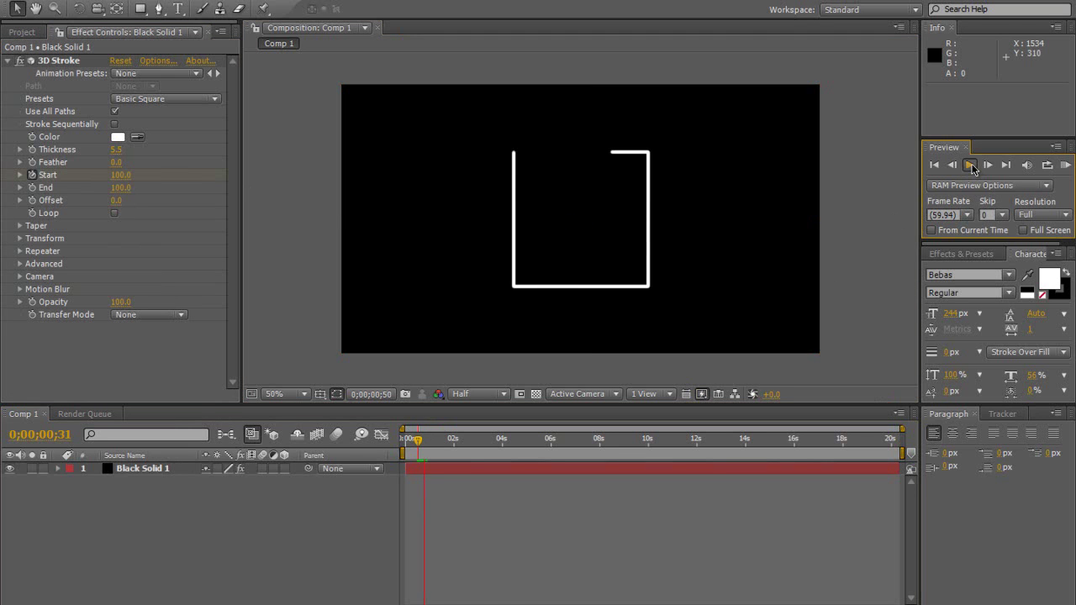
pyautogui.click(970, 165)
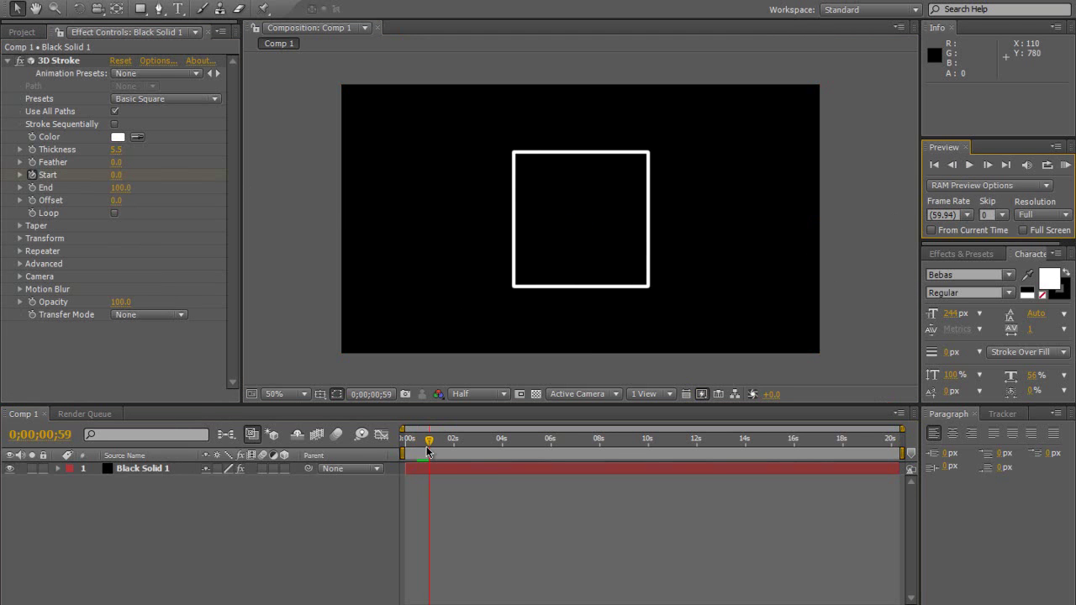
pyautogui.moveTo(427, 451); pyautogui.dragTo(421, 451)
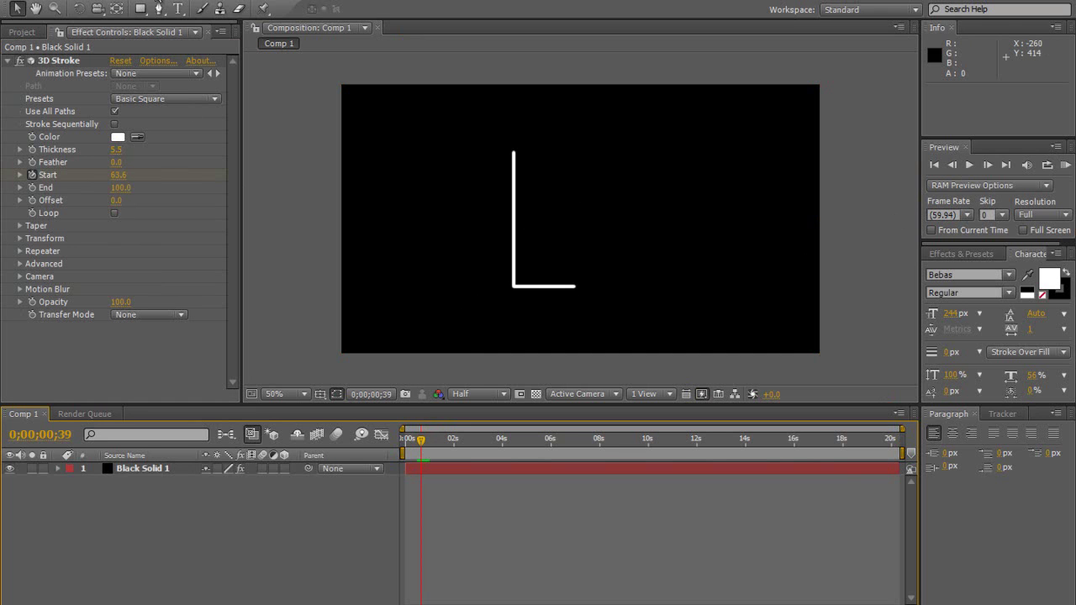
# Create a text layer reading 'SP' left of the square
pyautogui.click(177, 8)
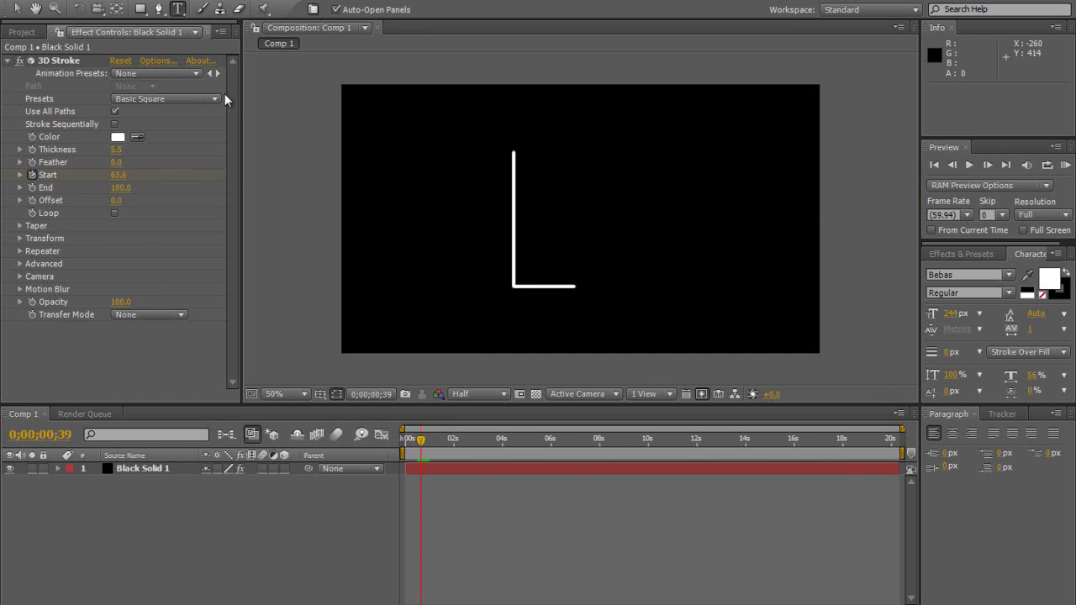
pyautogui.click(376, 256)
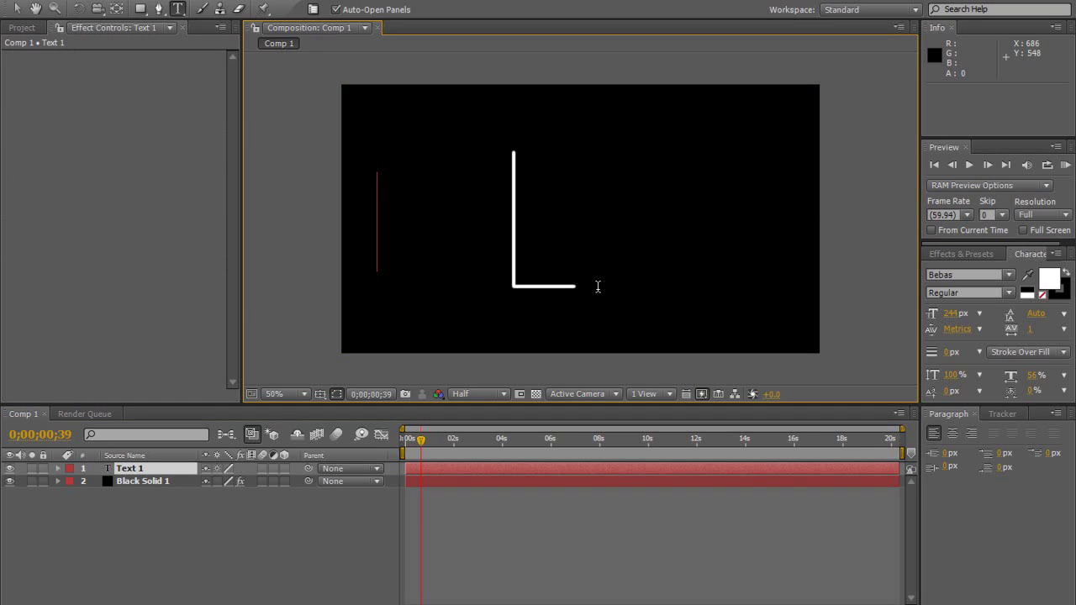
pyautogui.write('SP')
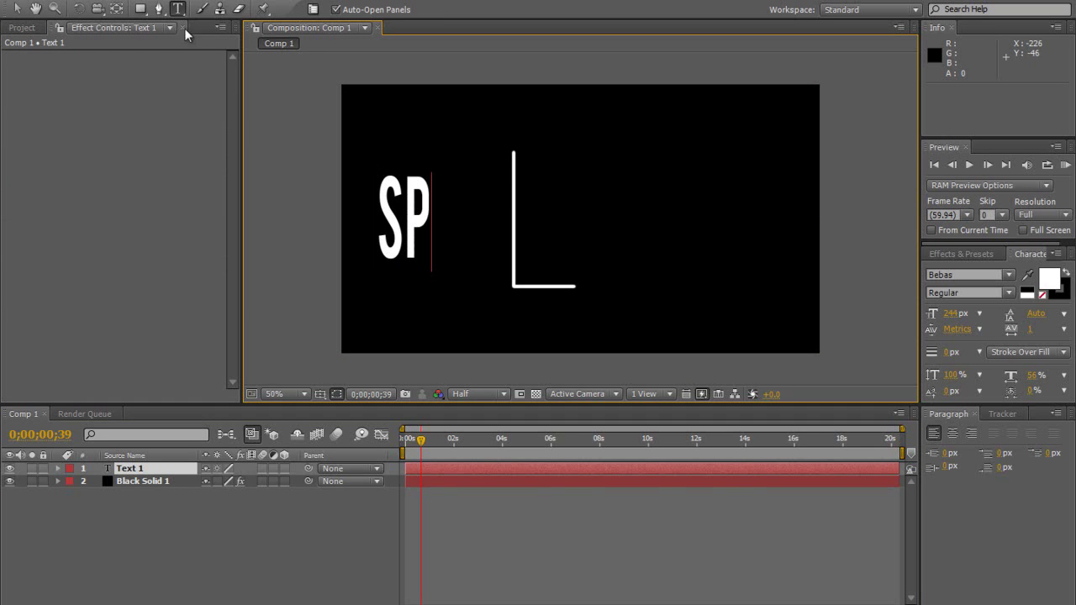
pyautogui.click(17, 9)
pyautogui.press('capslock')
pyautogui.press('capslock')
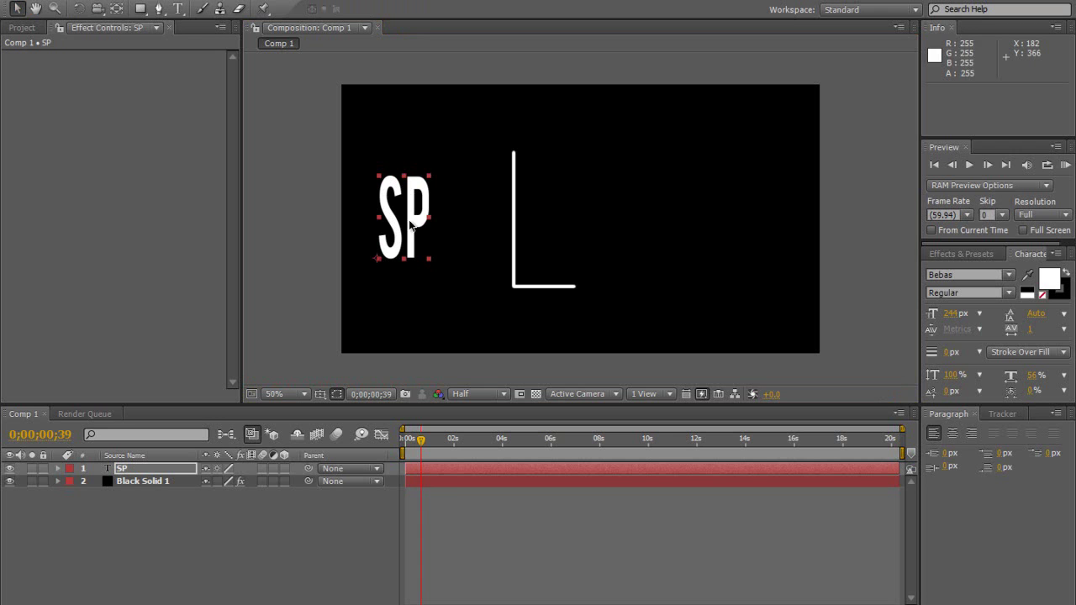
# Move the SP text into the fully drawn square and position it to fill the box
pyautogui.moveTo(429, 444); pyautogui.dragTo(445, 443)
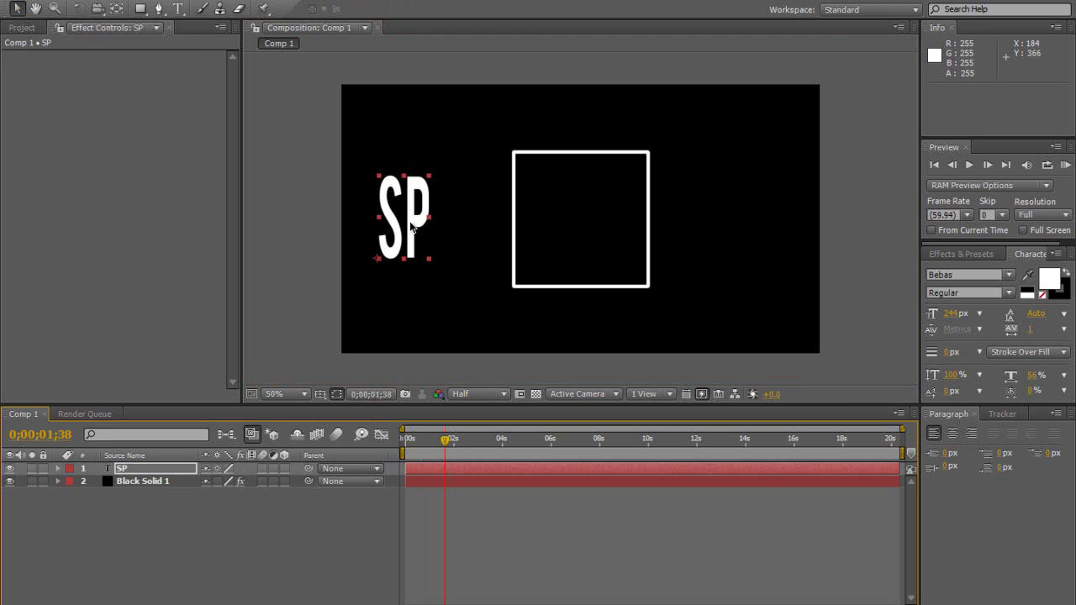
pyautogui.moveTo(416, 234); pyautogui.dragTo(601, 238)
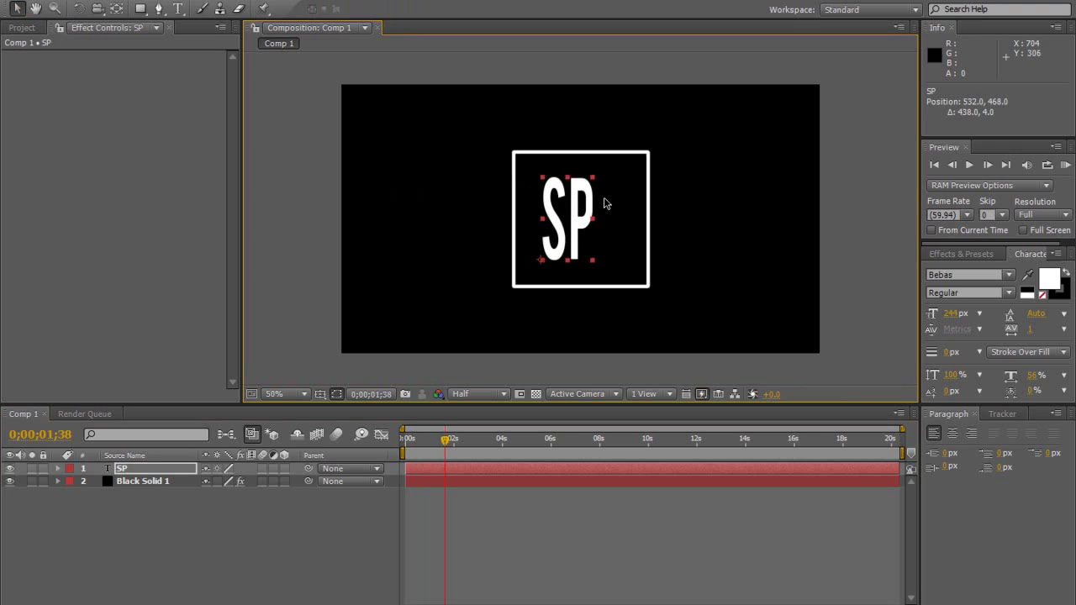
pyautogui.moveTo(592, 180); pyautogui.dragTo(701, 144)
pyautogui.hotkey('ctrl', 'z')
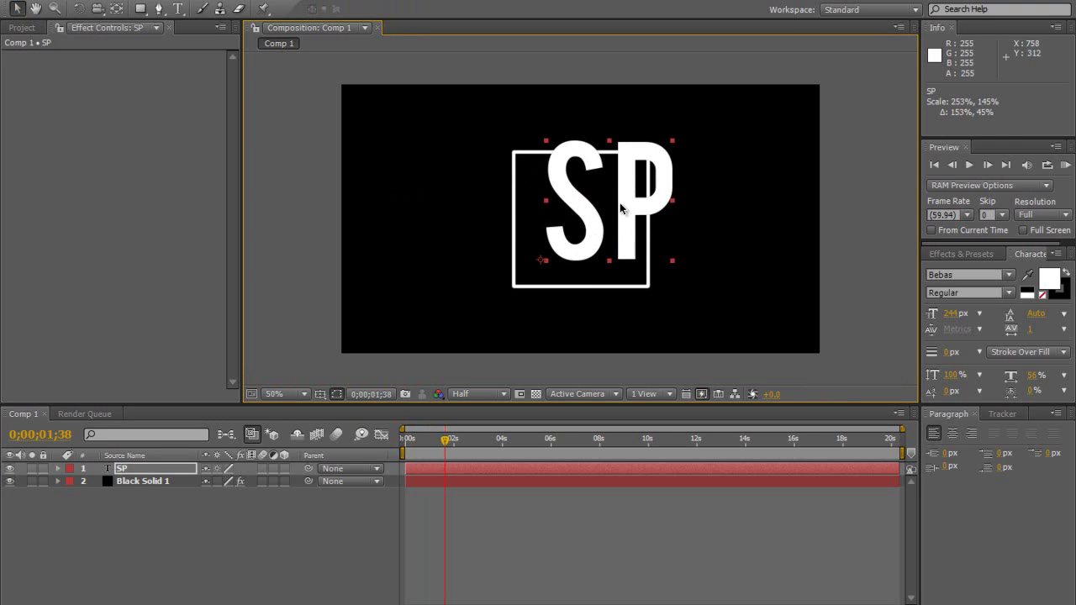
pyautogui.moveTo(620, 211); pyautogui.dragTo(562, 234)
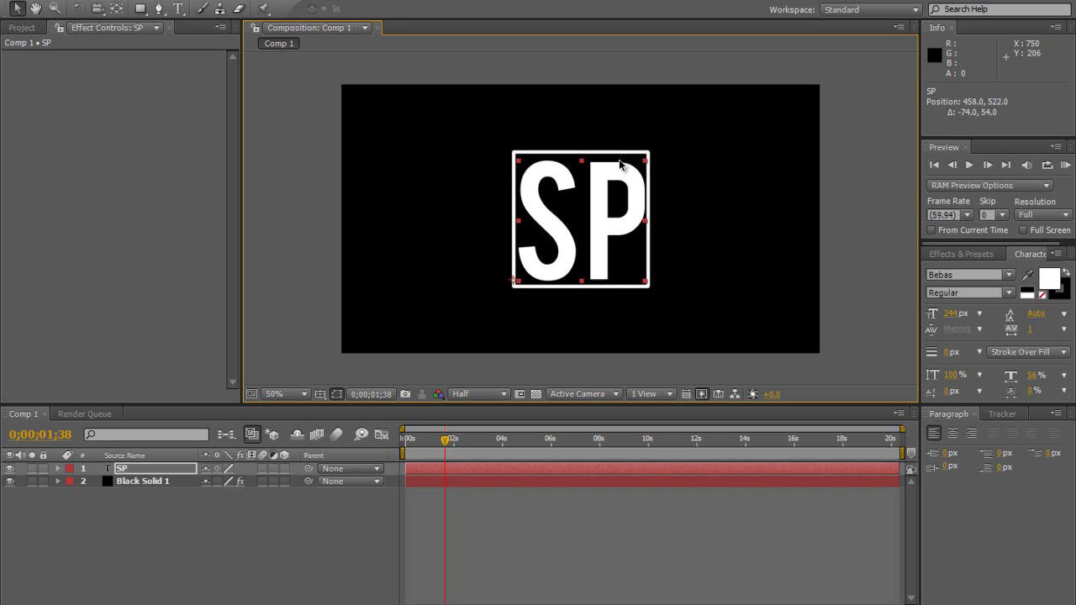
# Rotate the SP text layer about 15.2°, undoing an accidental rotation of the solid
pyautogui.click(75, 12)
pyautogui.moveTo(644, 120); pyautogui.dragTo(676, 125)
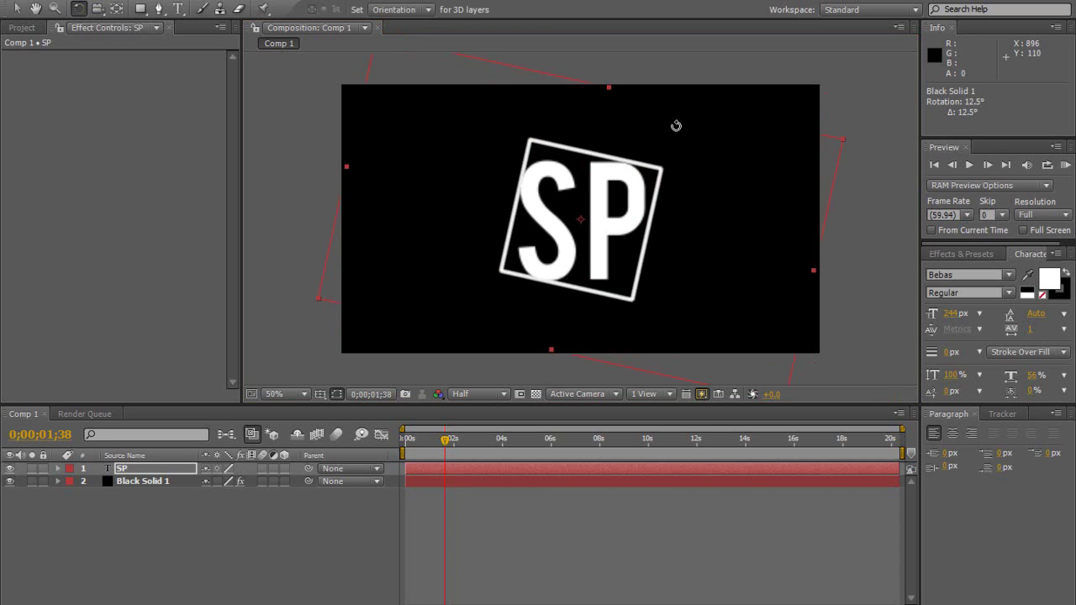
pyautogui.click(676, 126)
pyautogui.hotkey('ctrl', 'z')
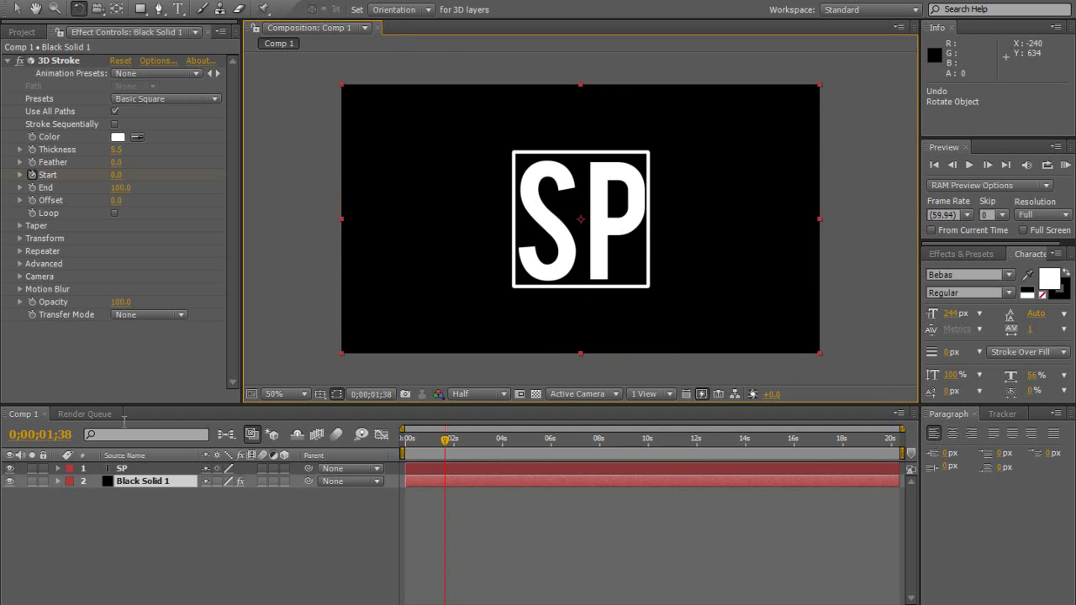
pyautogui.click(122, 468)
pyautogui.moveTo(629, 178); pyautogui.dragTo(662, 202)
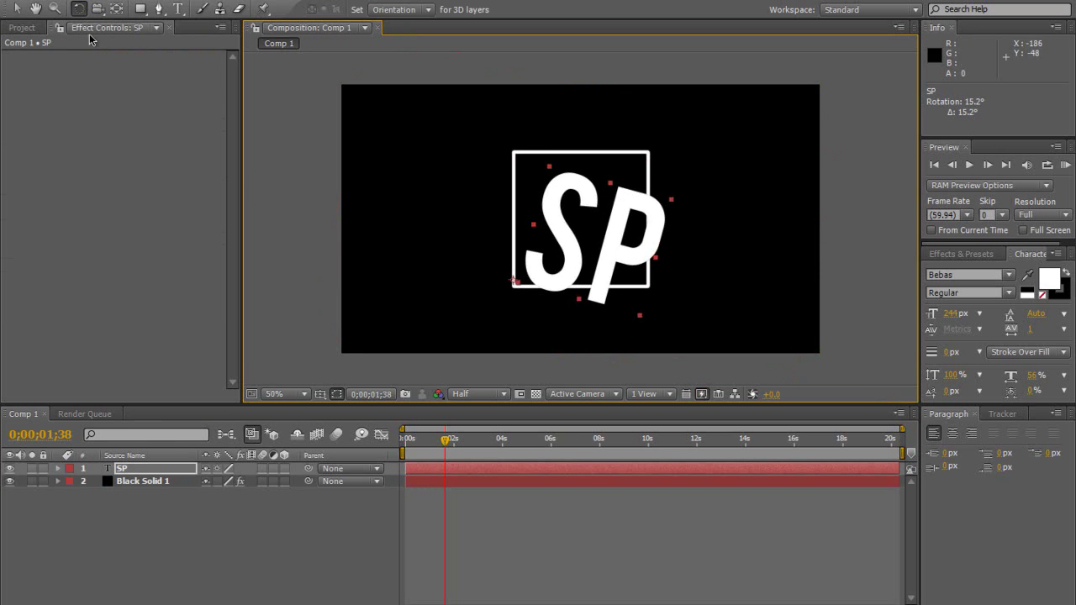
# Move and enlarge the tilted SP text so it spills past the square's edges
pyautogui.press('v')
pyautogui.moveTo(606, 245); pyautogui.dragTo(594, 214)
pyautogui.click(663, 175)
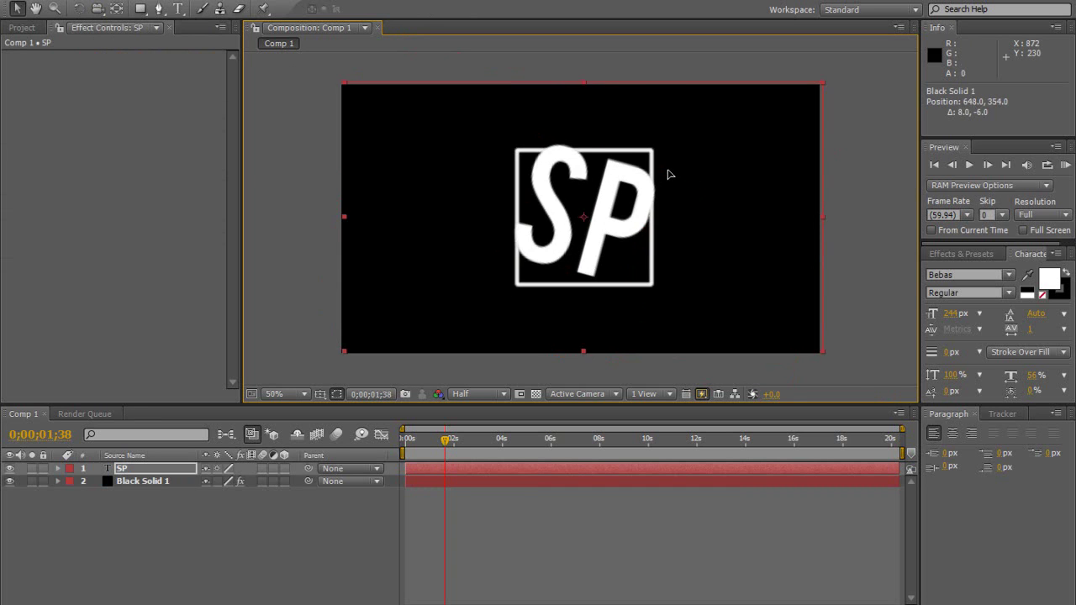
pyautogui.hotkey('ctrl', 'z')
pyautogui.click(159, 471)
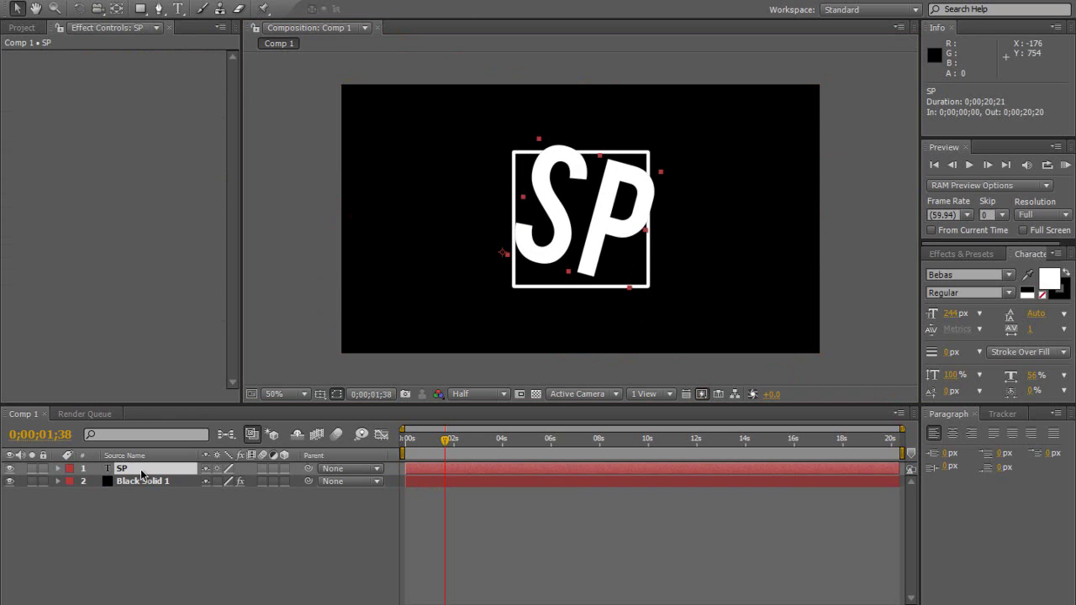
pyautogui.moveTo(665, 174); pyautogui.dragTo(684, 173)
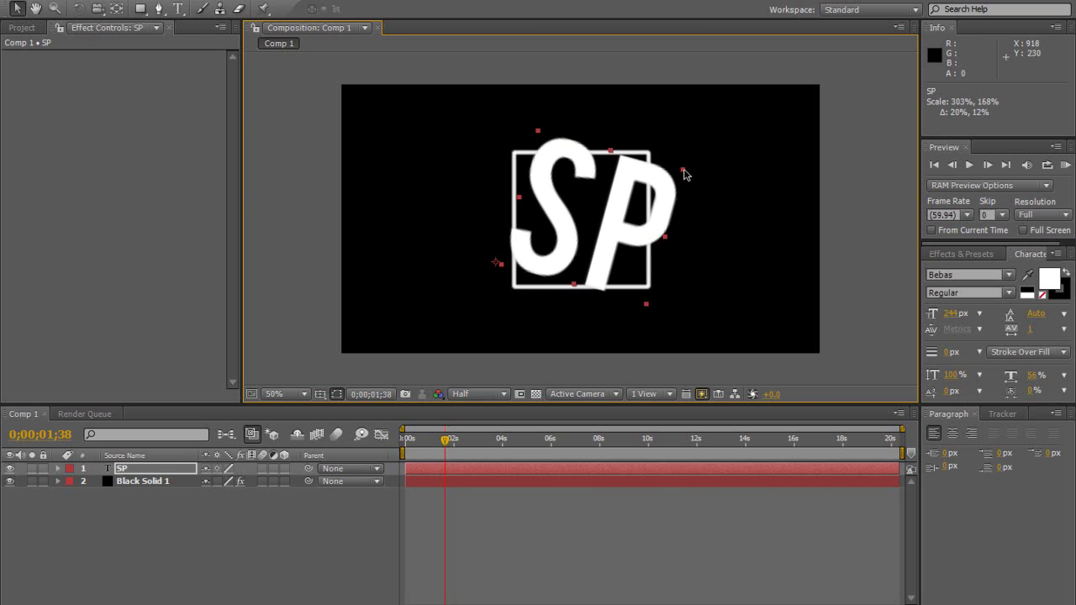
pyautogui.moveTo(622, 217); pyautogui.dragTo(610, 220)
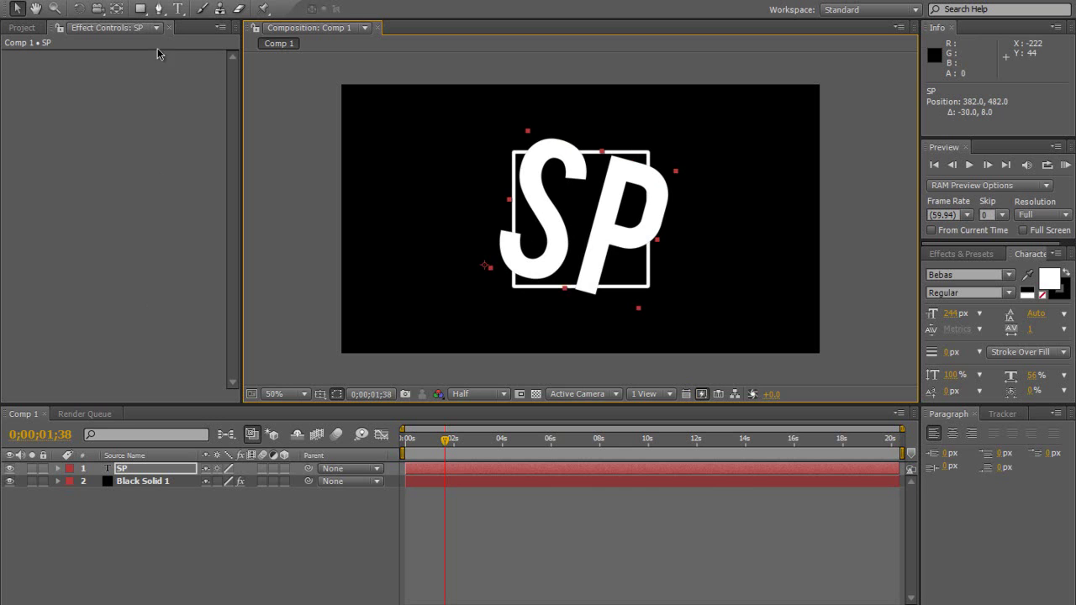
# At 100% zoom, draw a closed four-point mask on SP at the square's corners
pyautogui.click(159, 10)
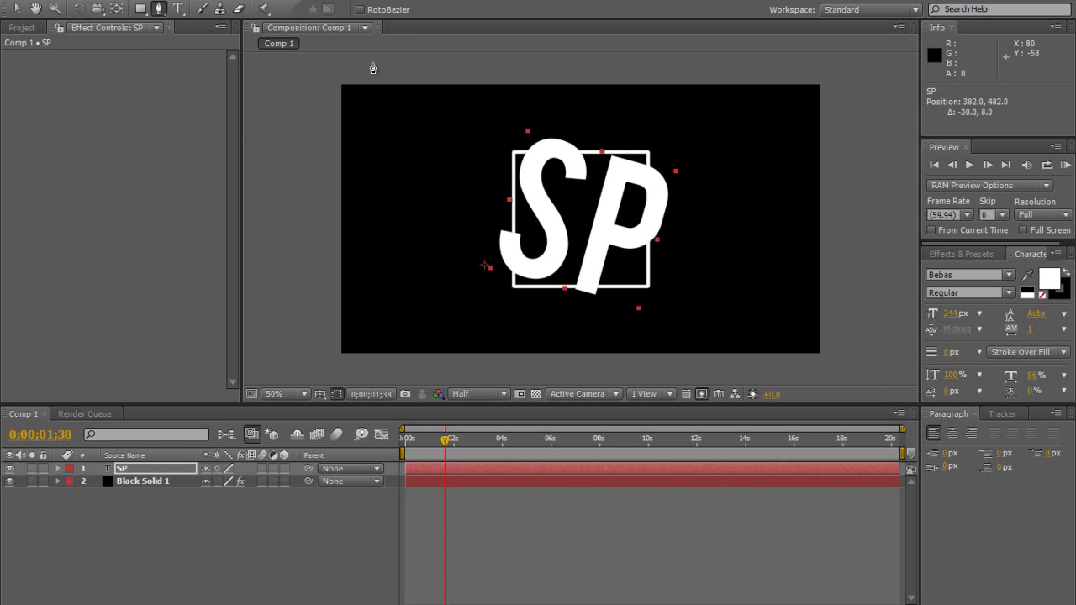
pyautogui.click(53, 9)
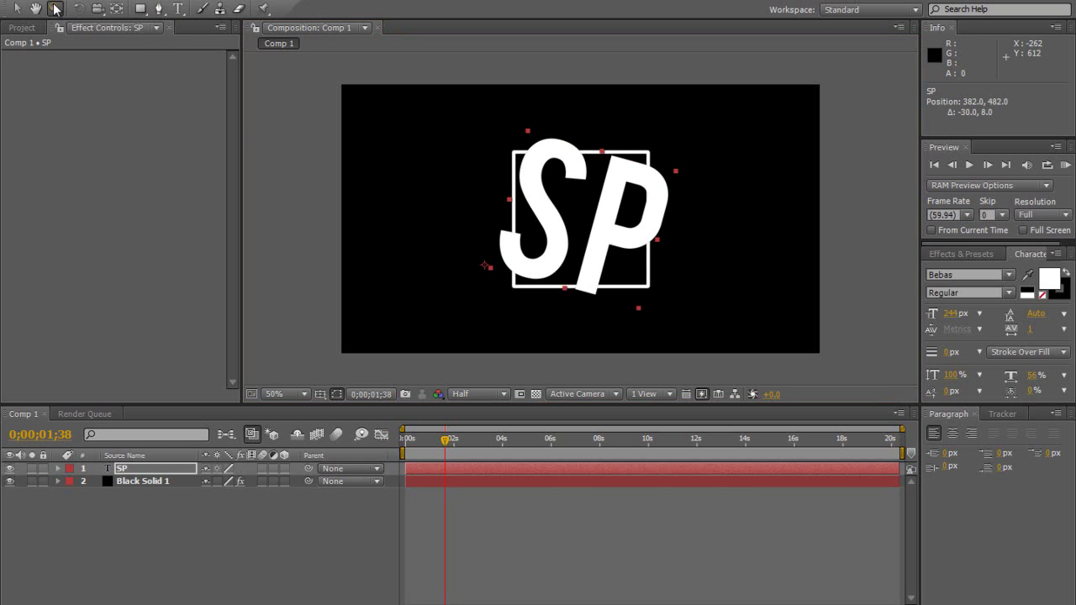
pyautogui.click(547, 195)
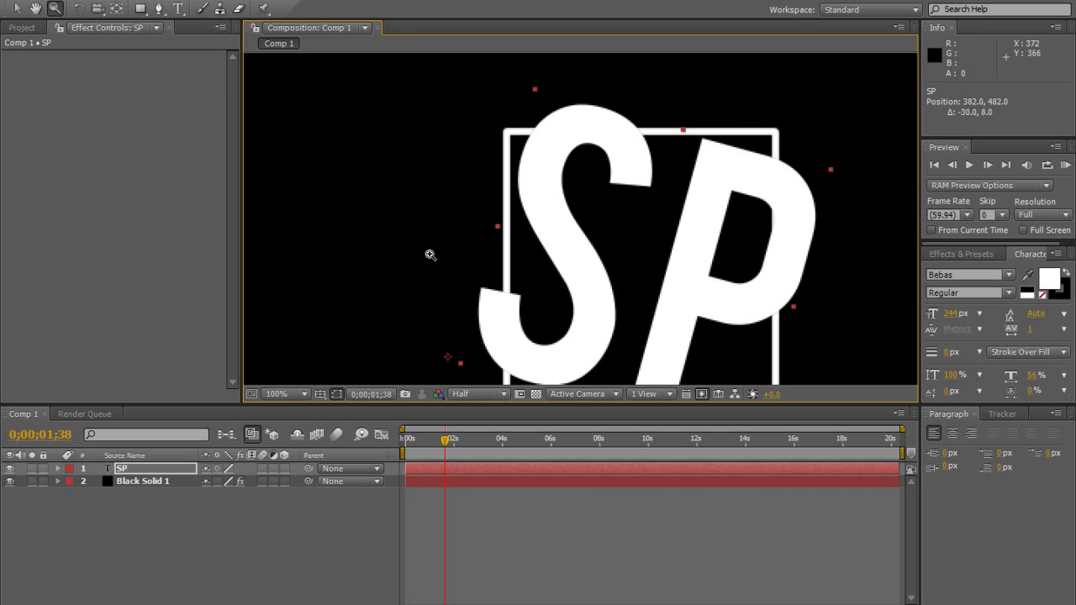
pyautogui.click(38, 10)
pyautogui.moveTo(450, 210); pyautogui.dragTo(403, 179)
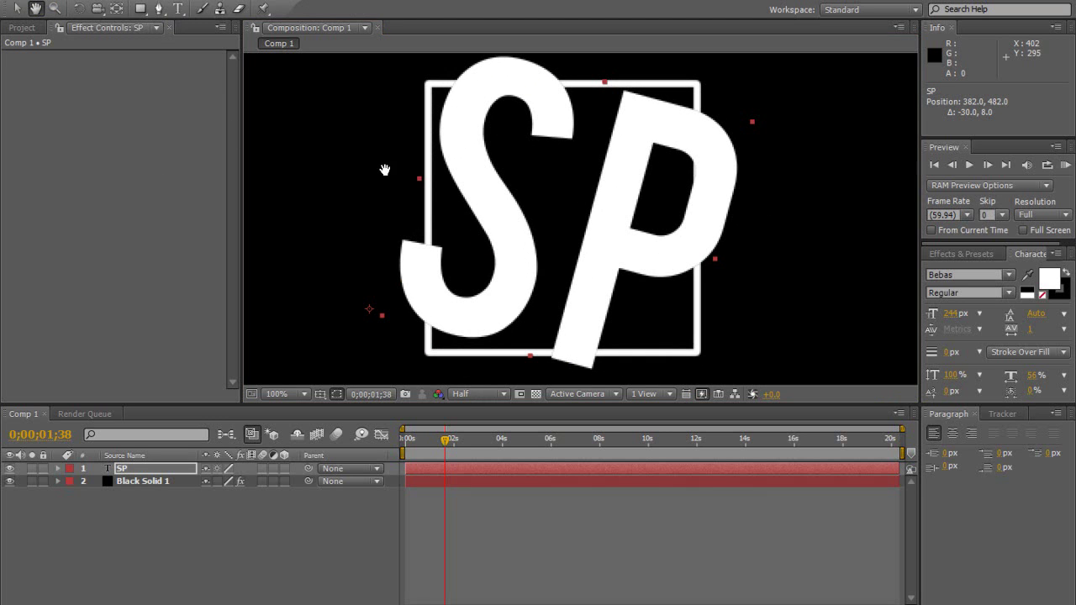
pyautogui.click(159, 8)
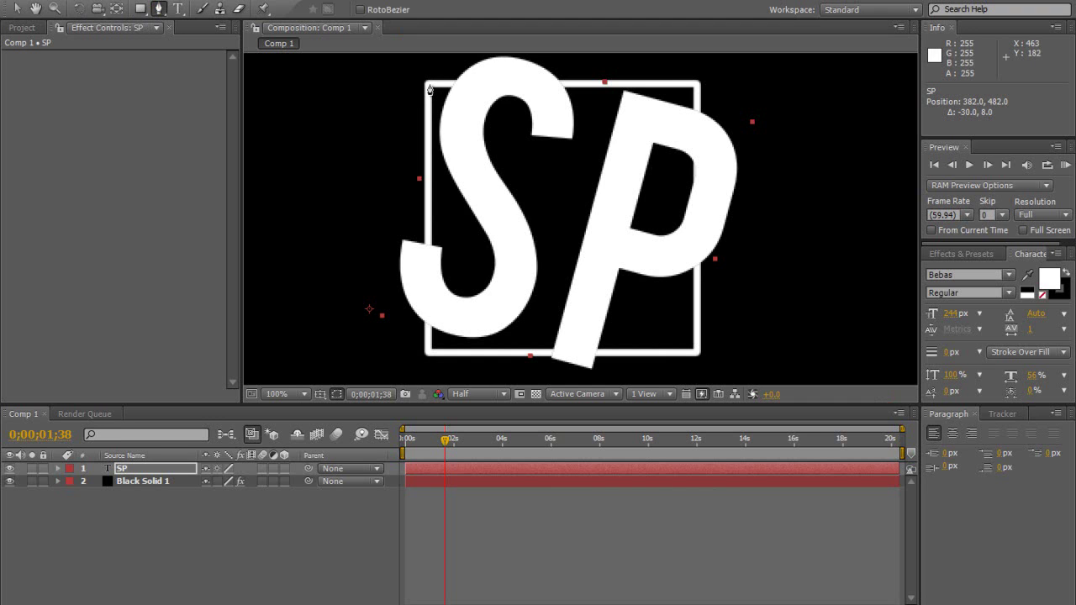
pyautogui.click(428, 87)
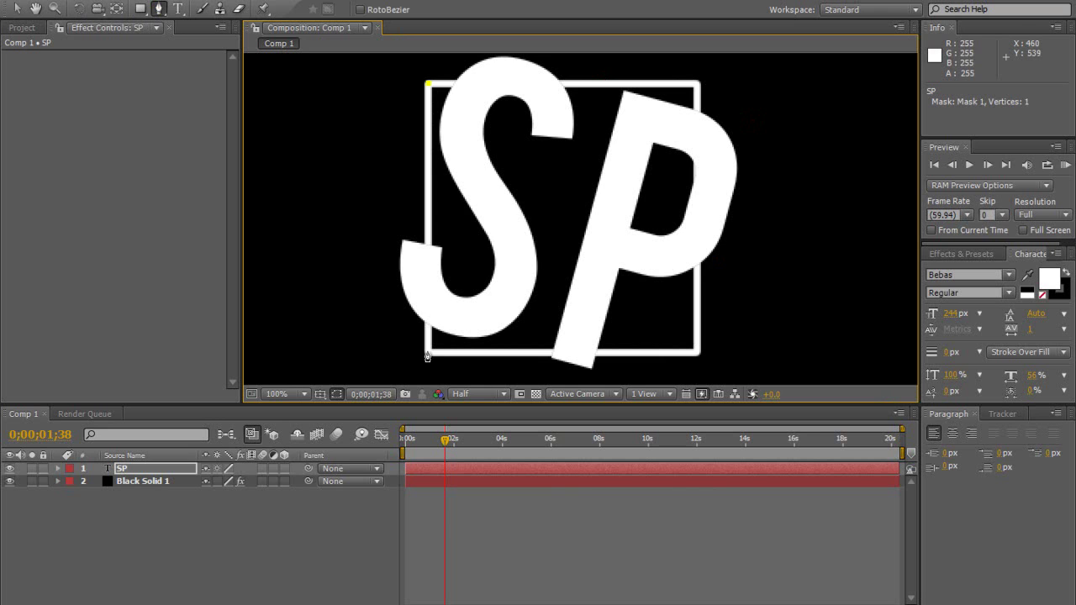
pyautogui.click(428, 353)
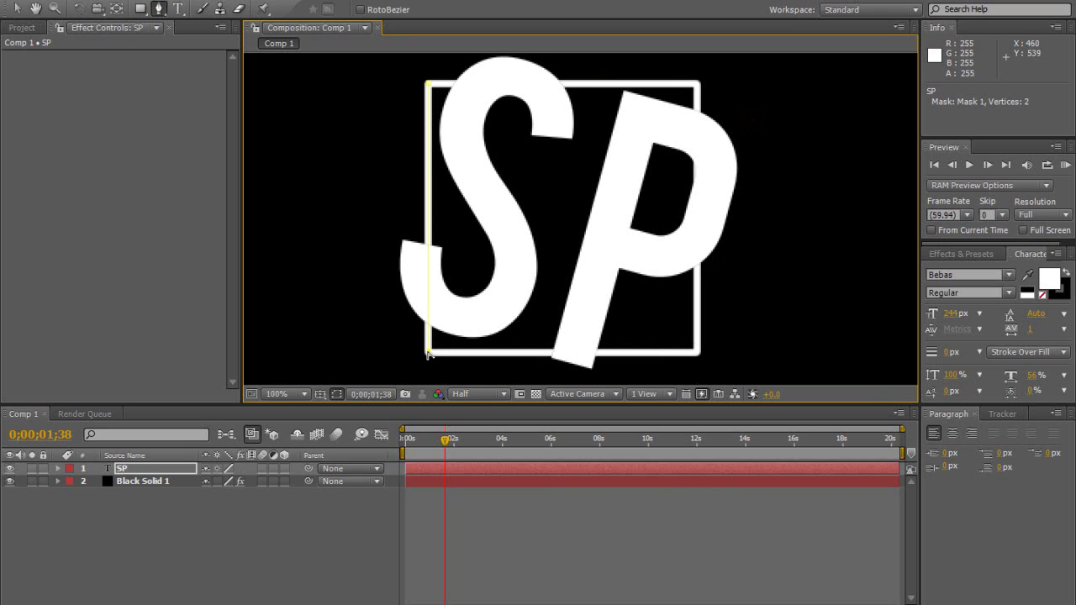
pyautogui.click(698, 353)
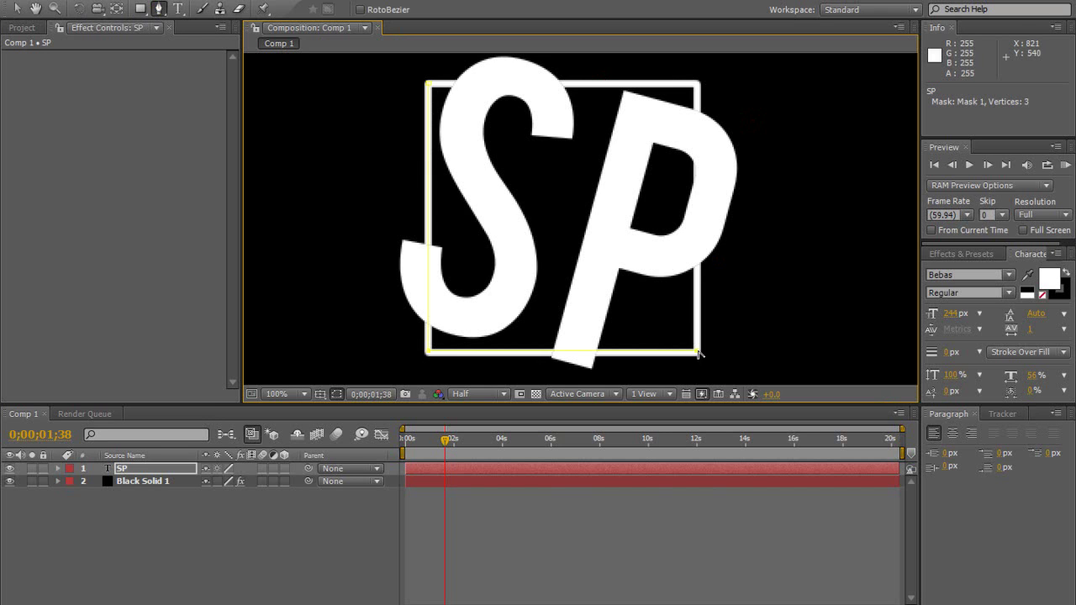
pyautogui.click(698, 85)
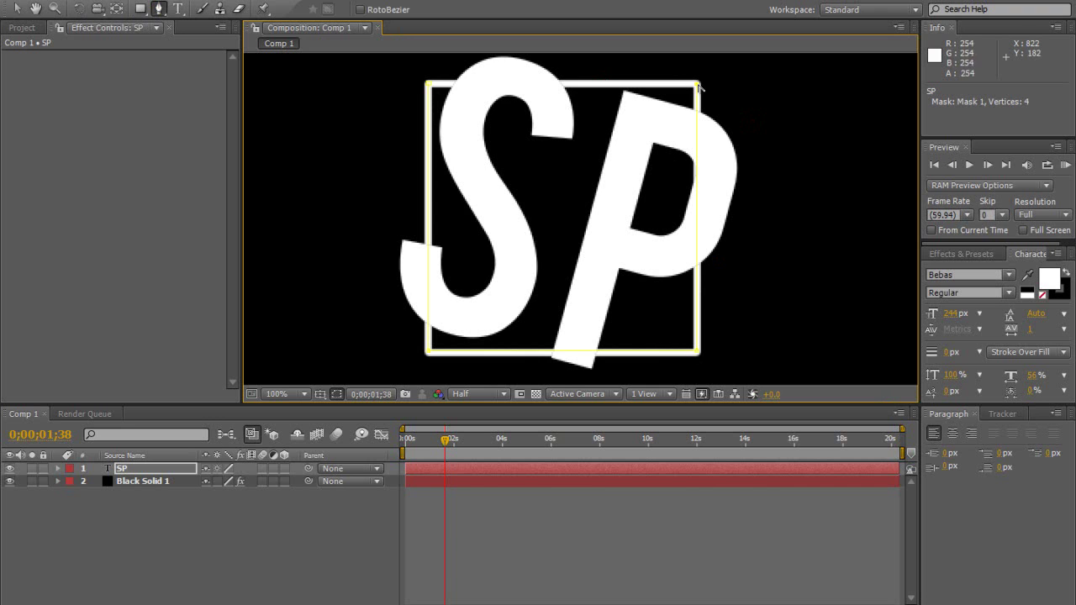
pyautogui.click(427, 84)
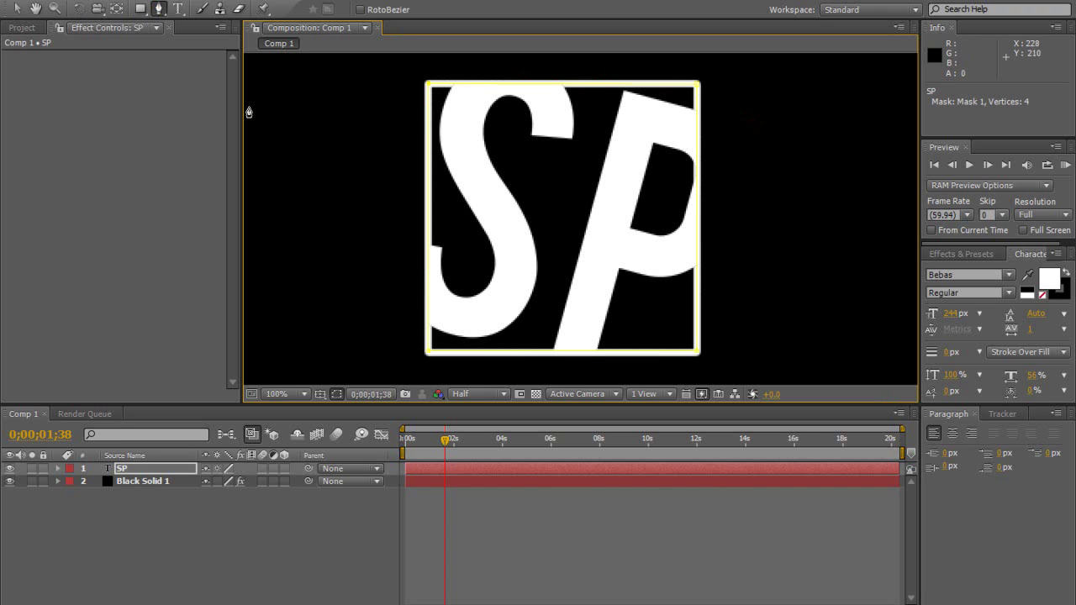
# Zoom back out to 50%, recentre the view and move the playhead to 0;00;00;53
pyautogui.click(17, 10)
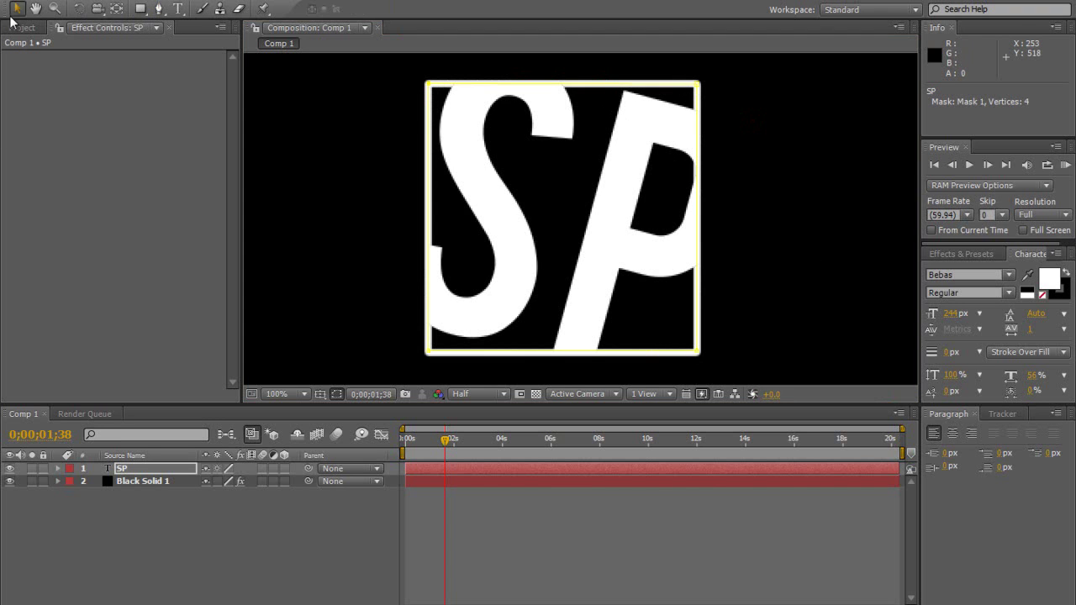
pyautogui.click(360, 249)
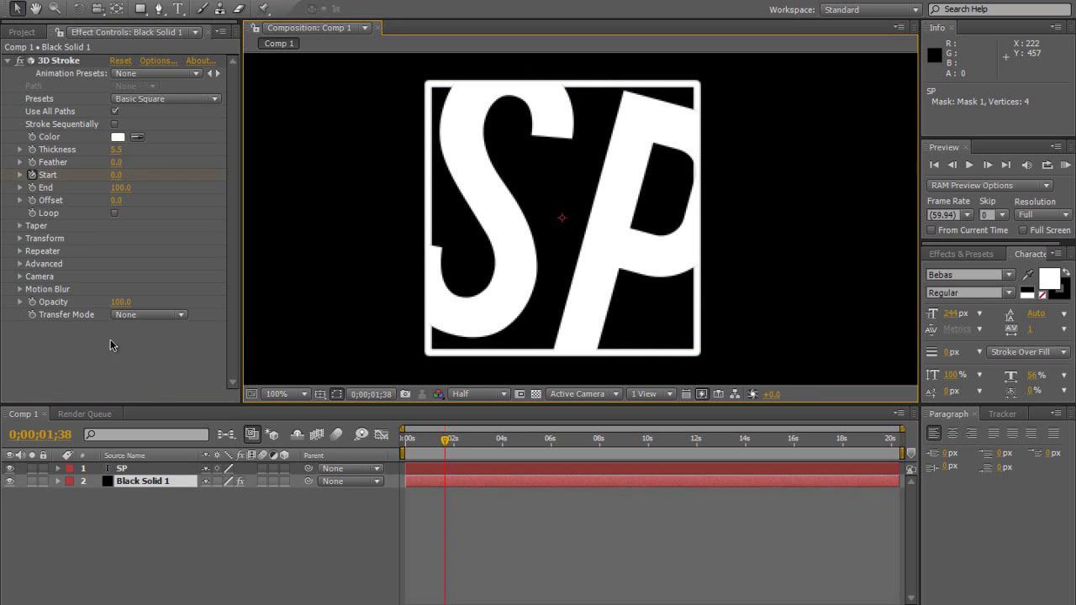
pyautogui.click(55, 8)
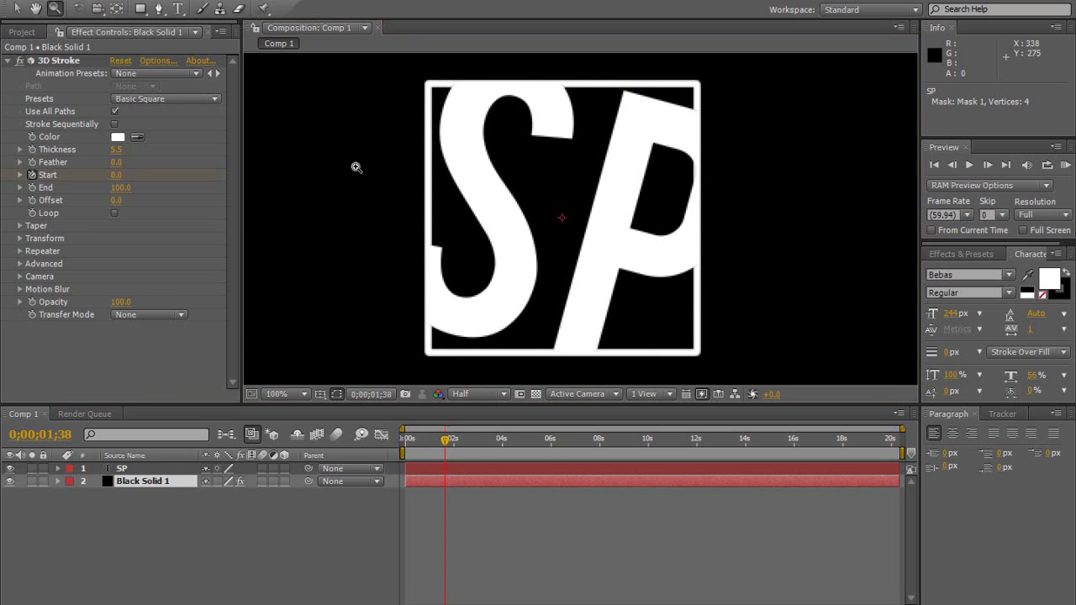
pyautogui.keyDown('alt'); pyautogui.click(374, 184); pyautogui.keyUp('alt')
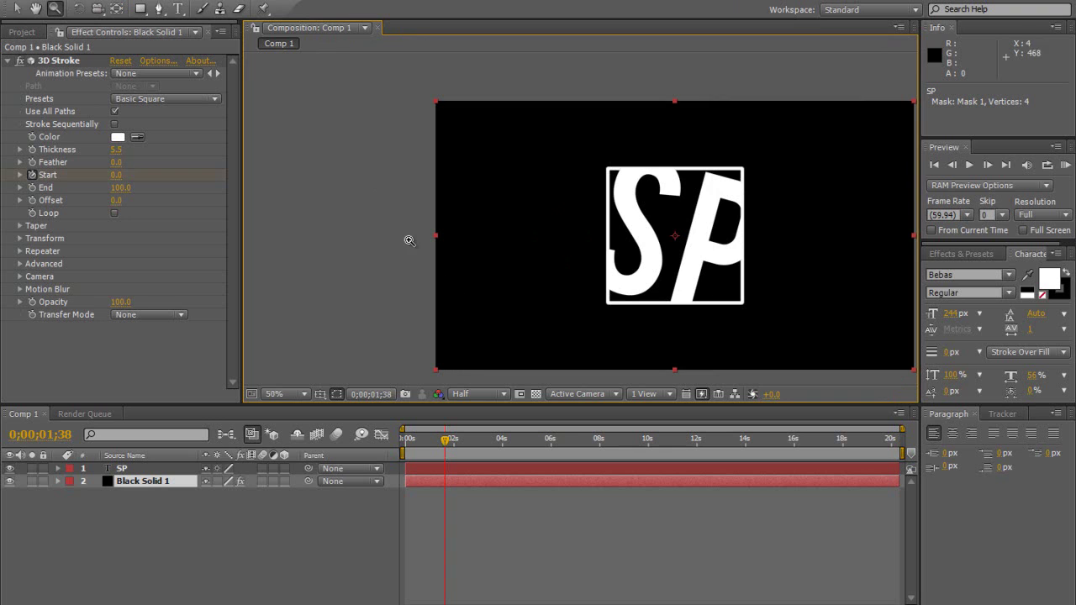
pyautogui.click(35, 9)
pyautogui.moveTo(400, 217); pyautogui.dragTo(327, 212)
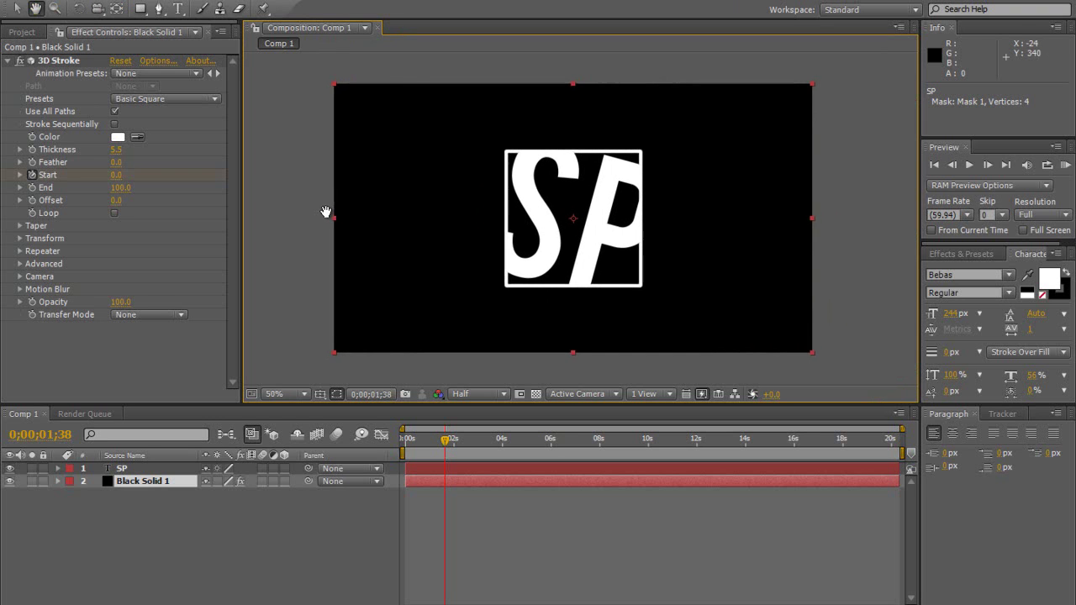
pyautogui.click(15, 10)
pyautogui.click(316, 272)
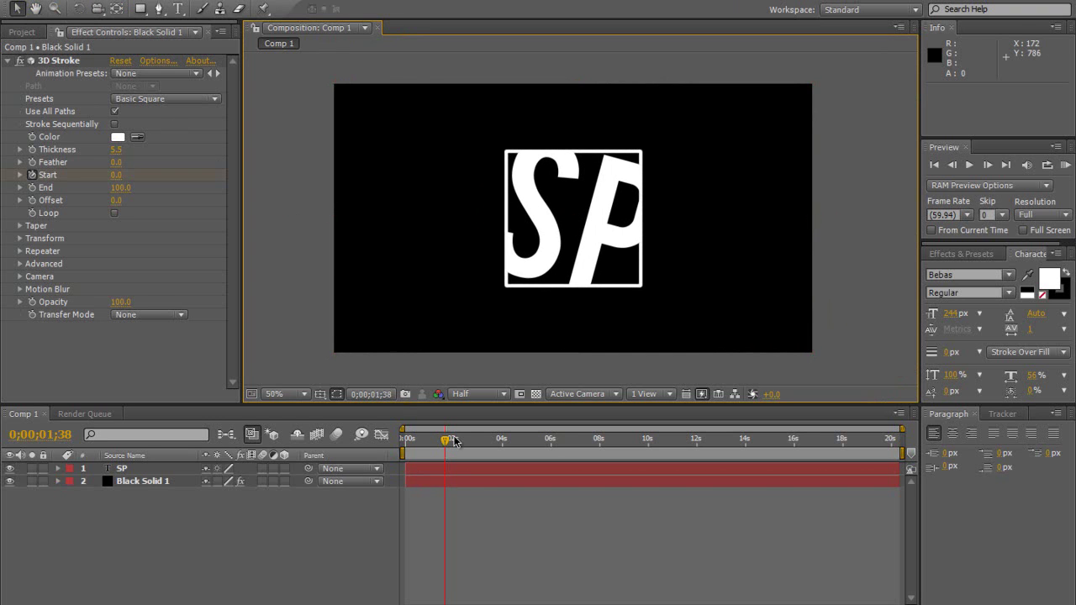
pyautogui.moveTo(446, 439)
pyautogui.mouseDown()
pyautogui.moveTo(412, 449)
pyautogui.moveTo(428, 440)
pyautogui.mouseUp()
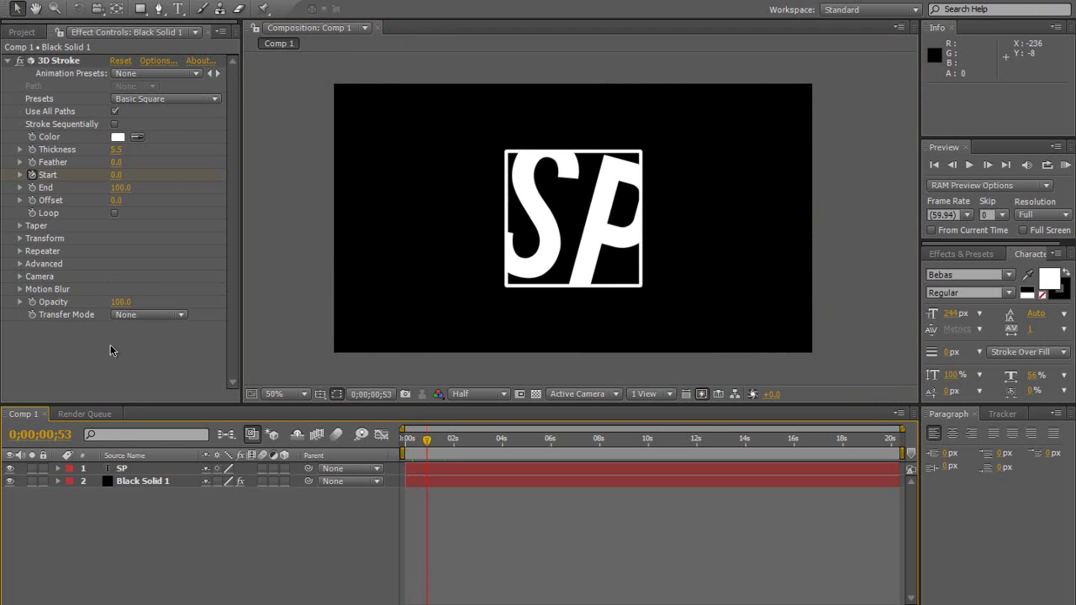
# Apply the Linear Wipe effect to the SP text layer
pyautogui.click(130, 468)
pyautogui.click(154, 3)
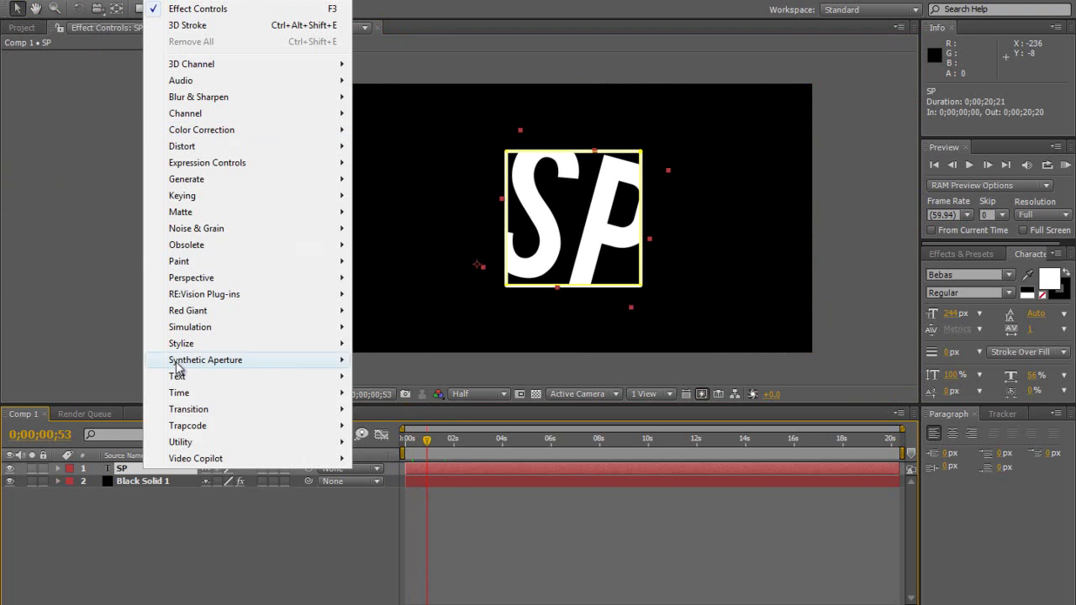
pyautogui.moveTo(206, 412)
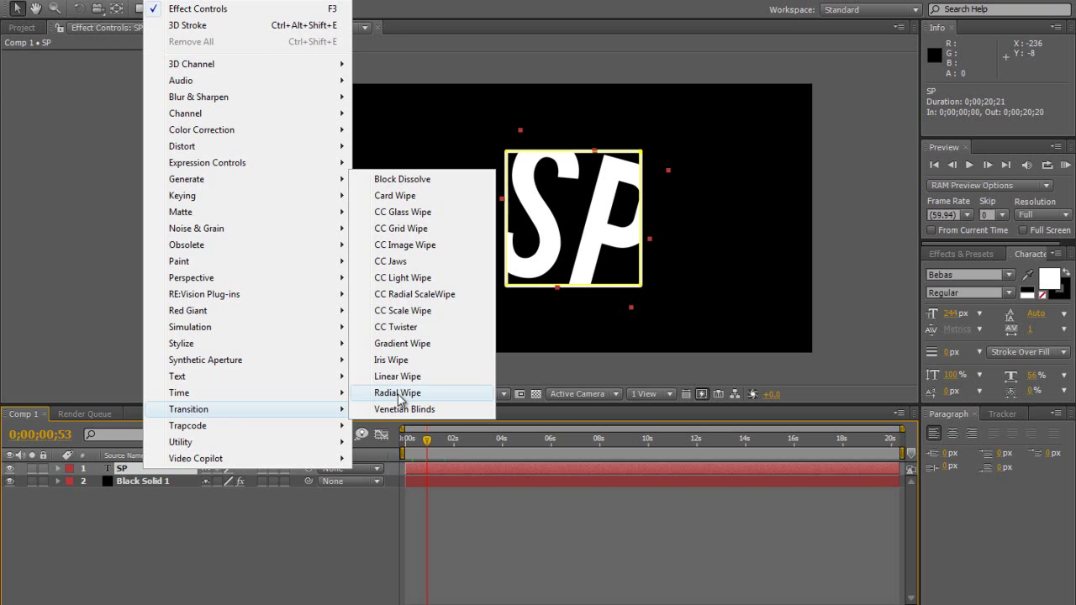
pyautogui.click(426, 380)
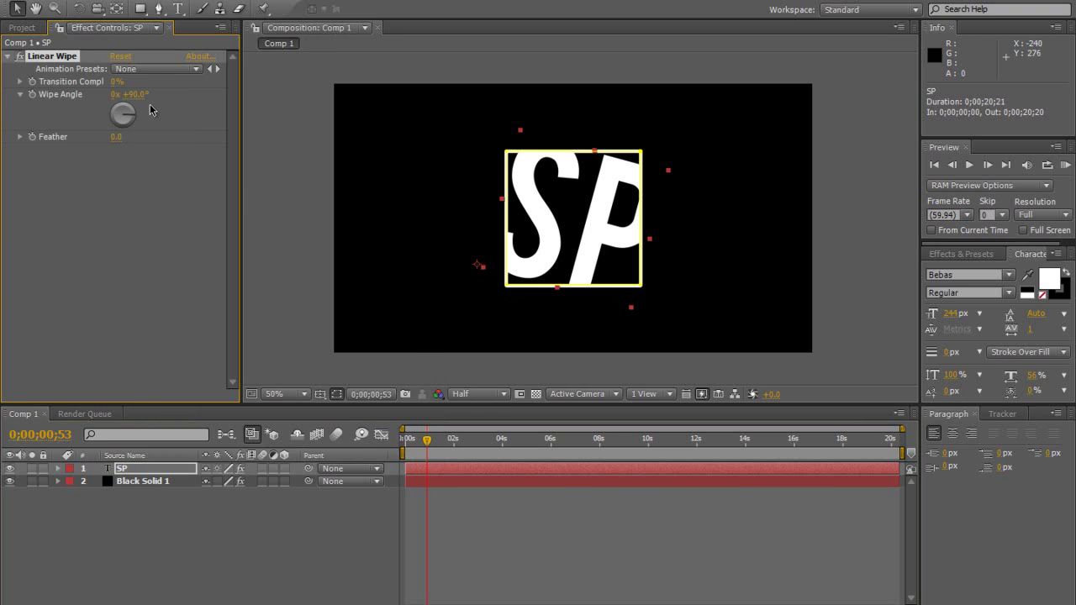
# Set the Linear Wipe to 21 feather, 274° wipe angle and 52% transition completion
pyautogui.click(118, 120)
pyautogui.moveTo(132, 77); pyautogui.dragTo(146, 69)
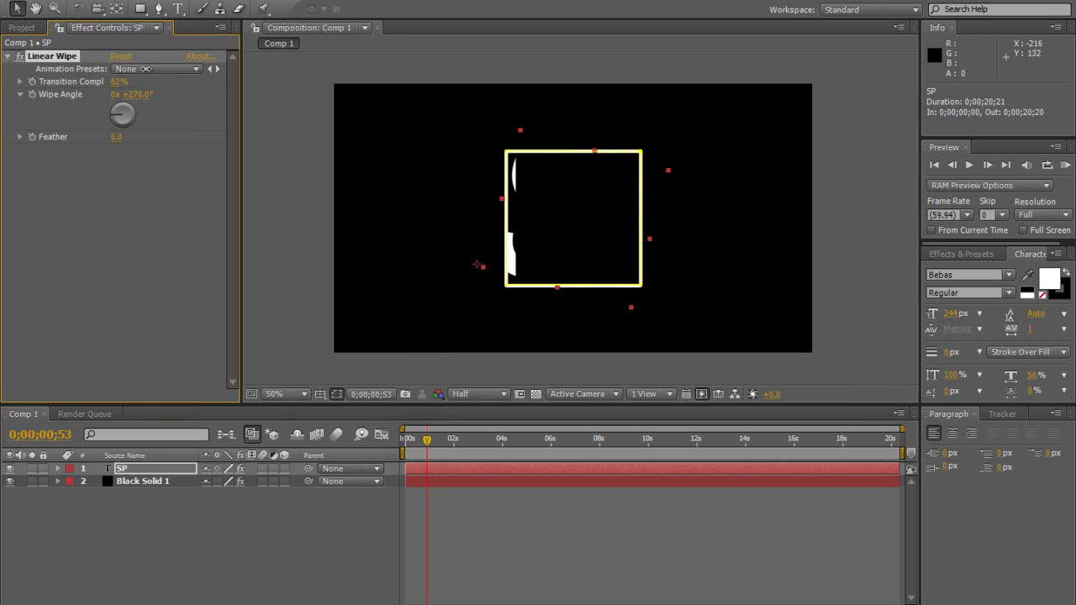
pyautogui.moveTo(119, 140); pyautogui.dragTo(138, 143)
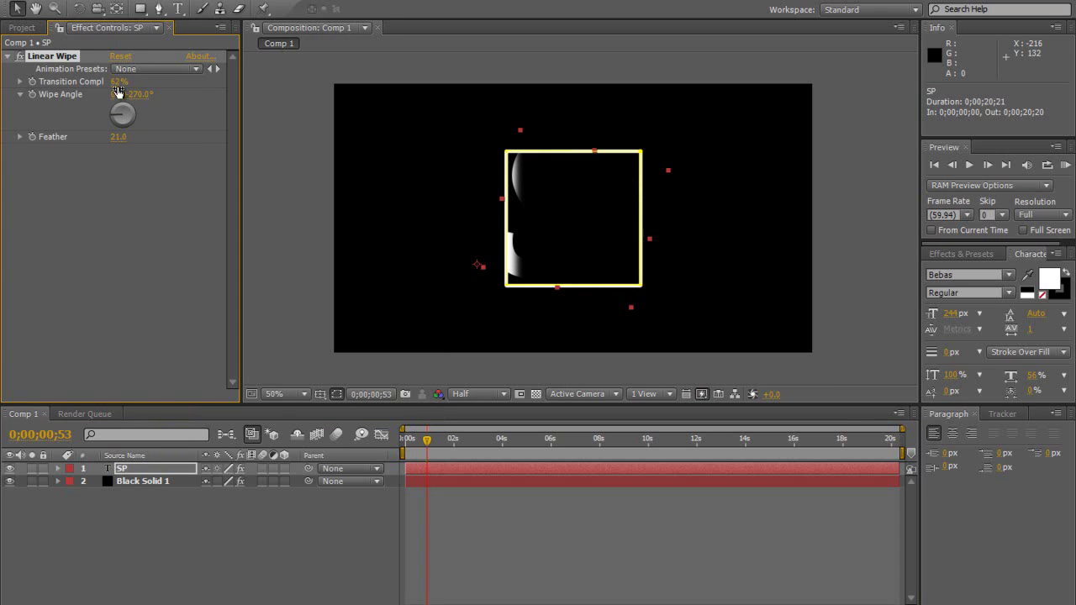
pyautogui.moveTo(120, 83)
pyautogui.mouseDown()
pyautogui.moveTo(103, 103)
pyautogui.moveTo(116, 94)
pyautogui.mouseUp()
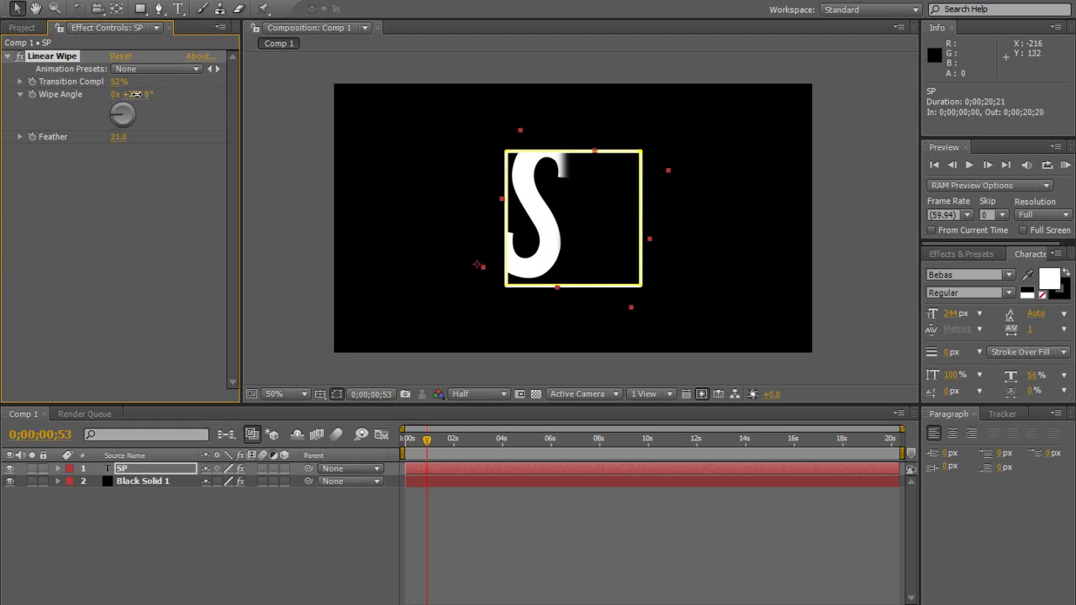
pyautogui.click(135, 94)
pyautogui.press('Return')
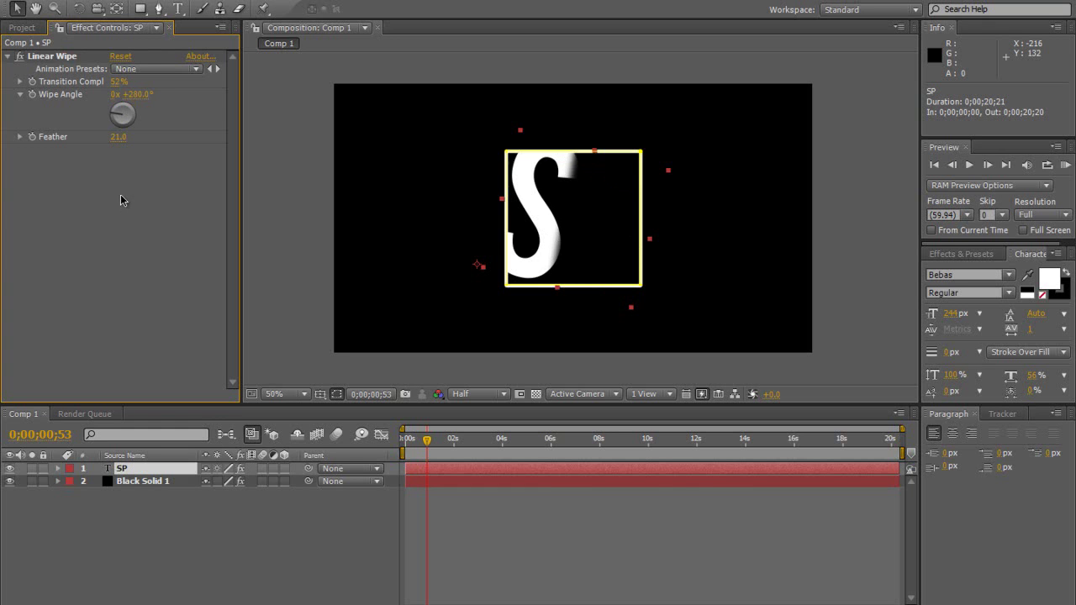
pyautogui.click(135, 94)
pyautogui.write('270')
pyautogui.press('Return')
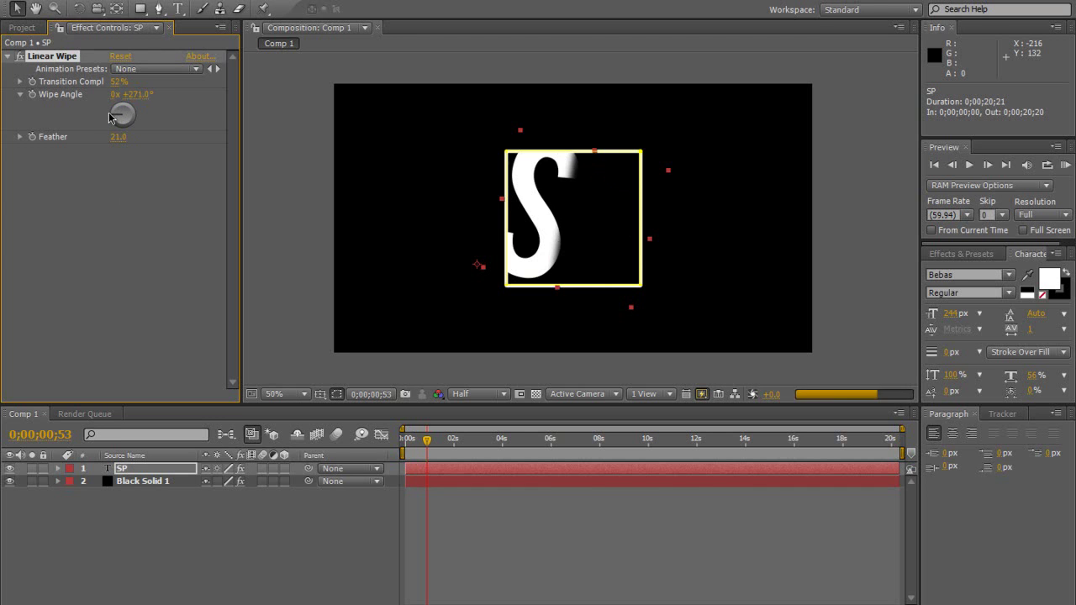
pyautogui.moveTo(98, 118); pyautogui.dragTo(97, 116)
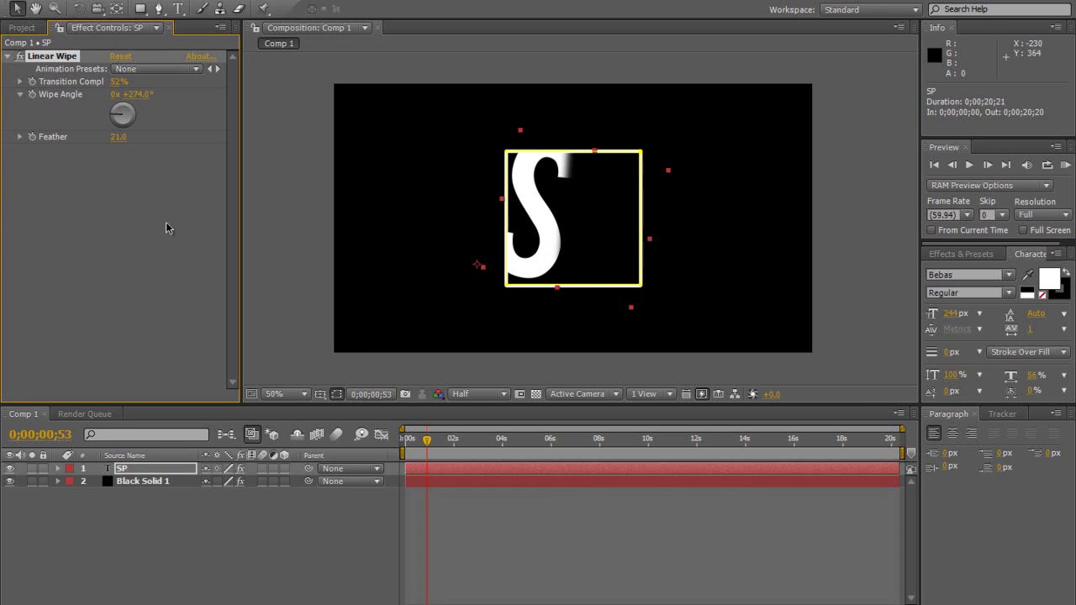
# Keyframe Transition Completion from 100% to 0% over a few frames to reveal SP
pyautogui.moveTo(120, 81); pyautogui.dragTo(138, 83)
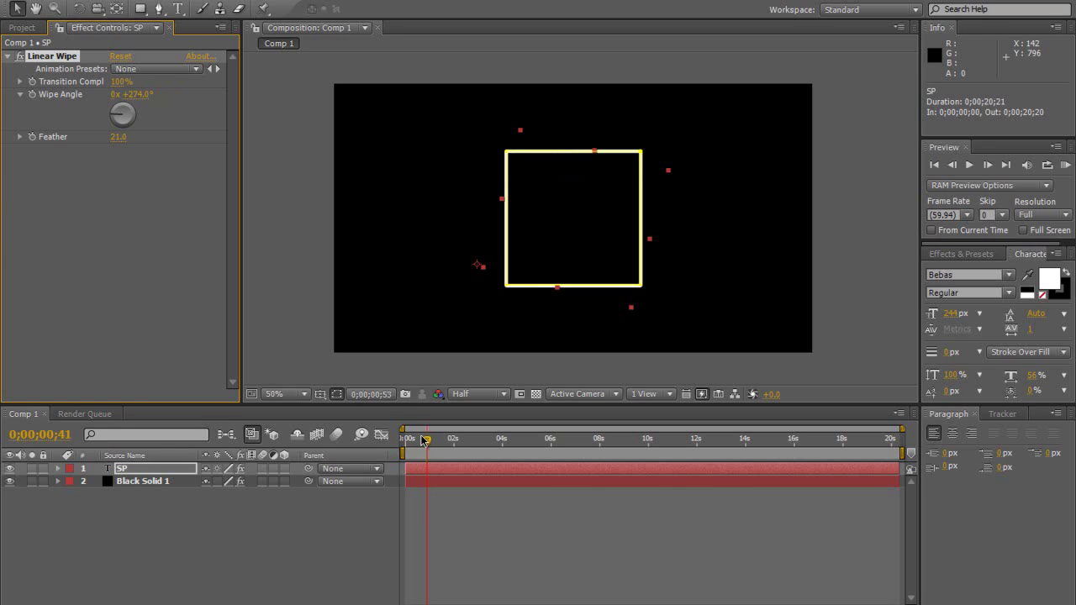
pyautogui.moveTo(423, 442); pyautogui.dragTo(424, 439)
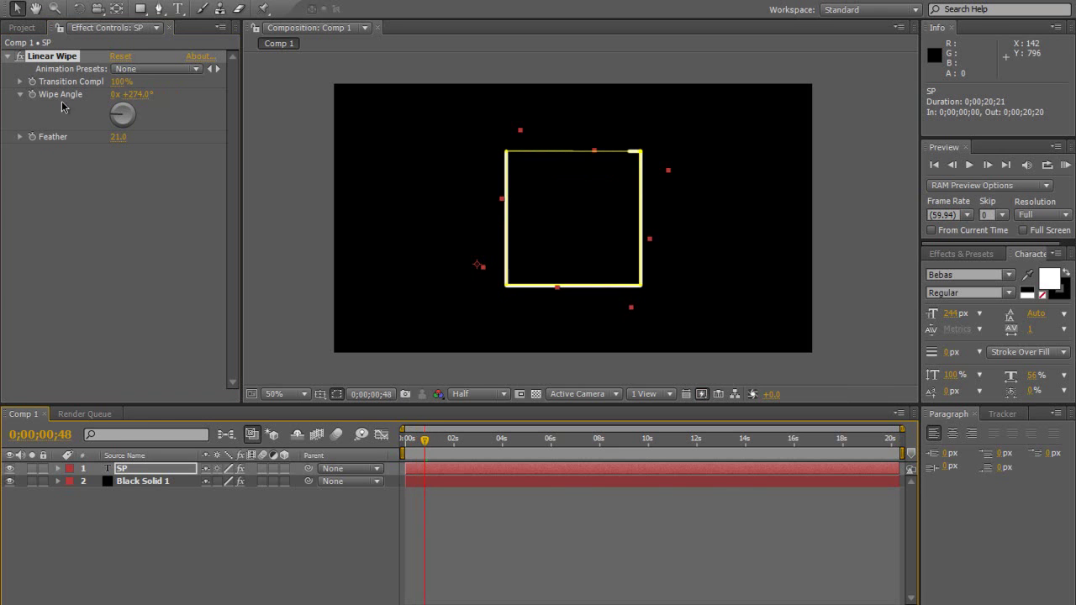
pyautogui.click(34, 82)
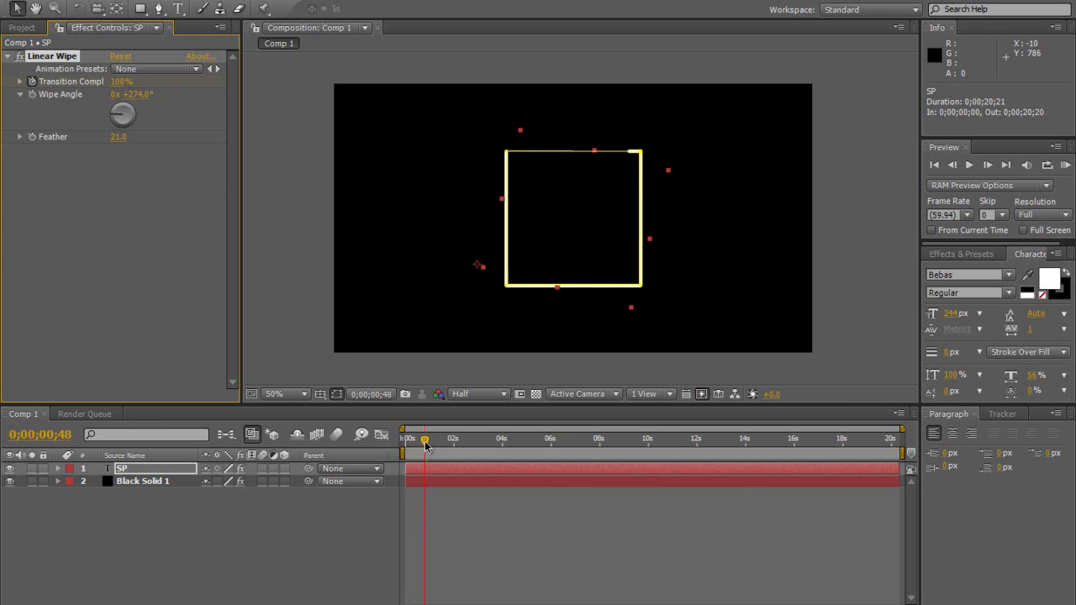
pyautogui.moveTo(426, 446); pyautogui.dragTo(428, 441)
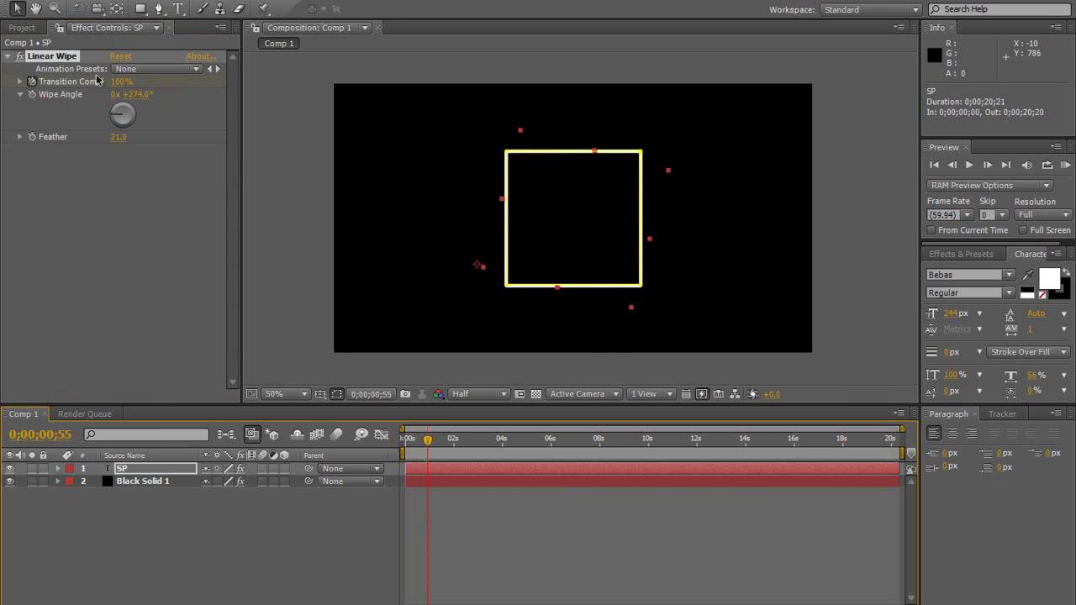
pyautogui.moveTo(118, 81); pyautogui.dragTo(4, 107)
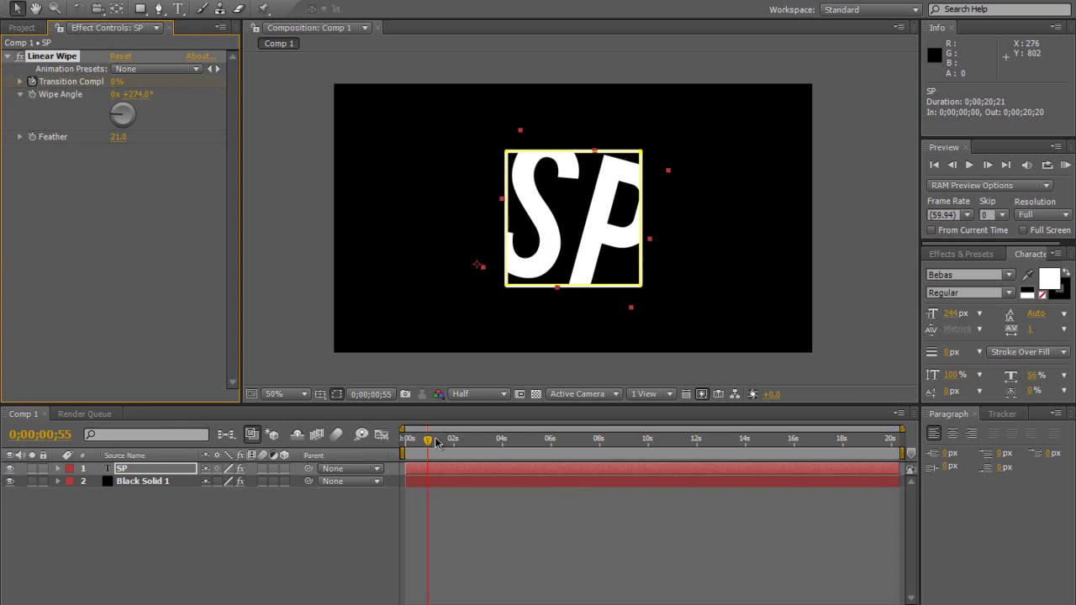
# Play back the SP wipe animation from the start of the composition
pyautogui.moveTo(427, 445); pyautogui.dragTo(422, 442)
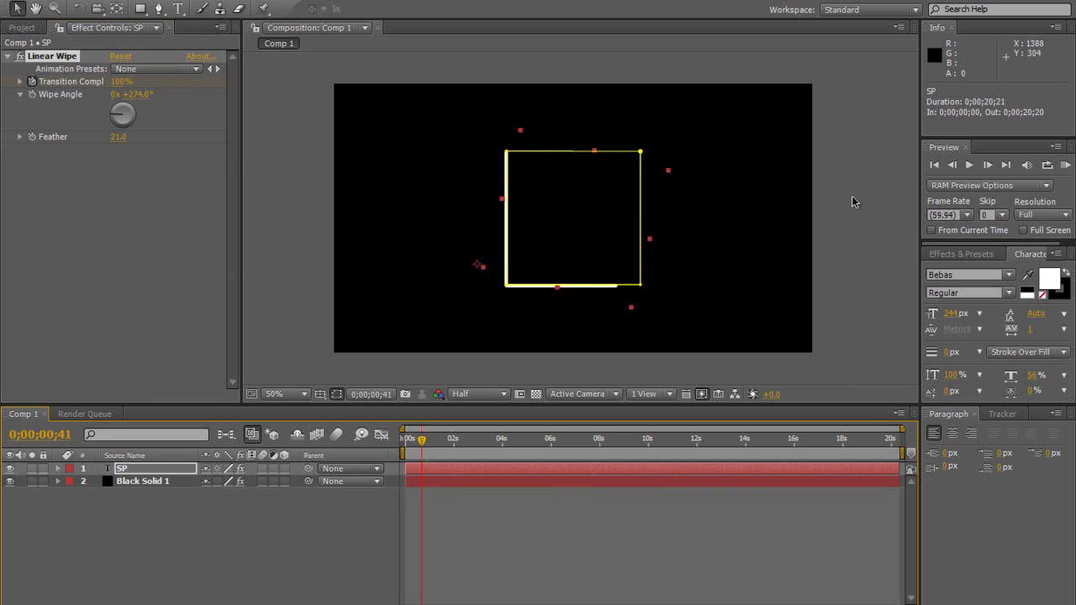
pyautogui.click(852, 201)
pyautogui.click(969, 165)
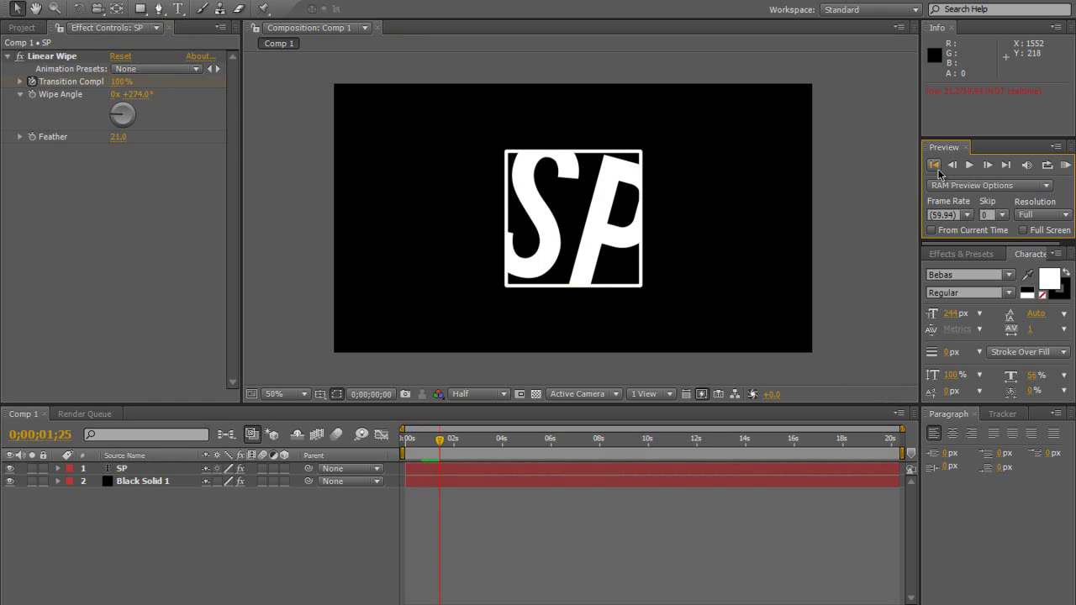
pyautogui.click(935, 167)
pyautogui.click(969, 166)
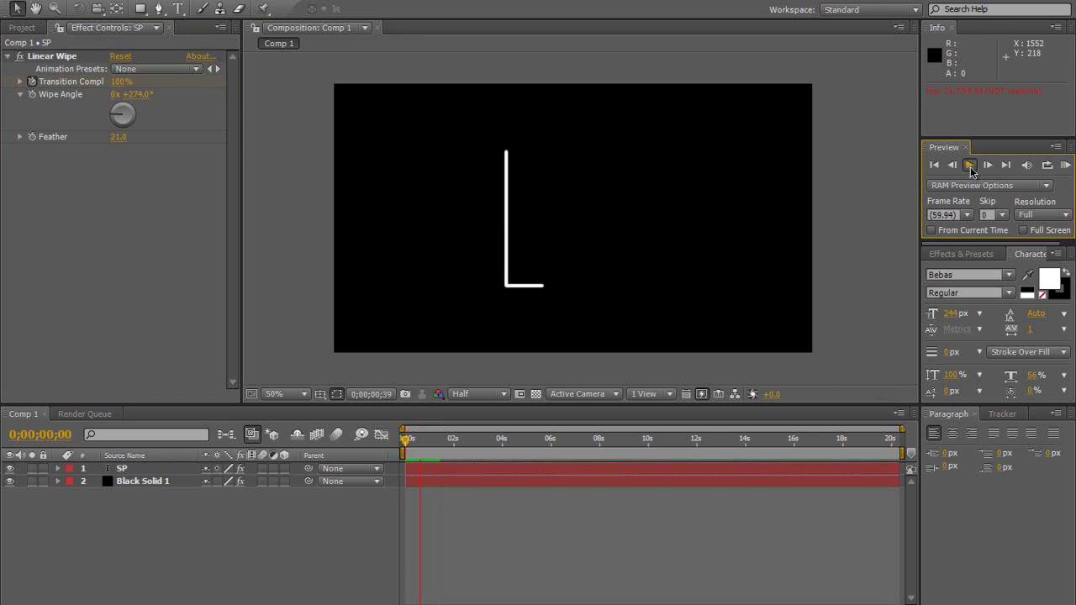
pyautogui.click(969, 165)
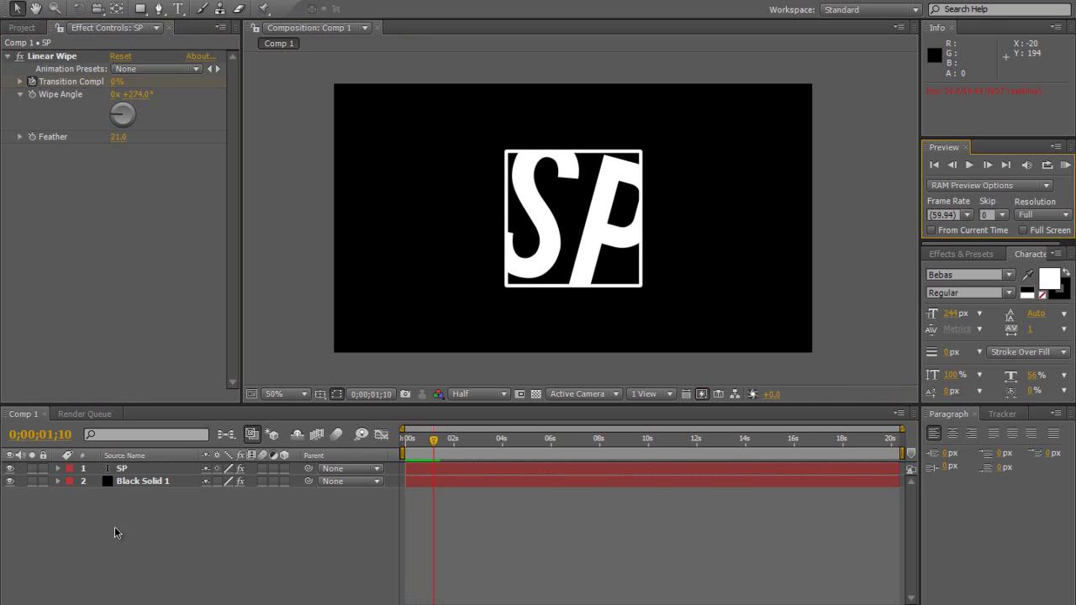
# Reveal the SP layer's Transition Completion keyframes in the timeline and select one
pyautogui.click(156, 469)
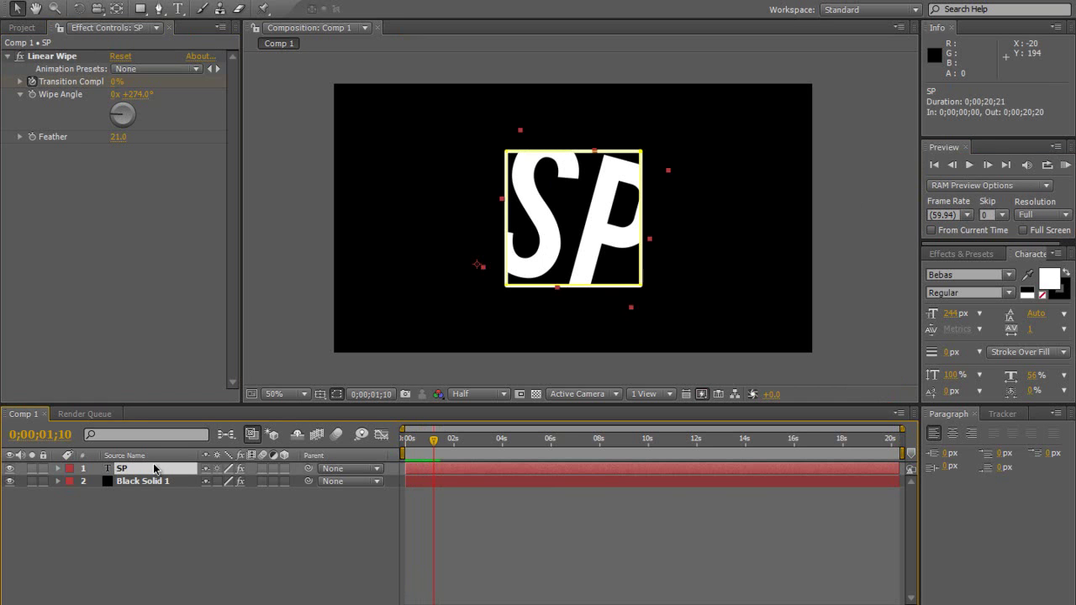
pyautogui.press('e')
pyautogui.click(128, 483)
pyautogui.click(84, 488)
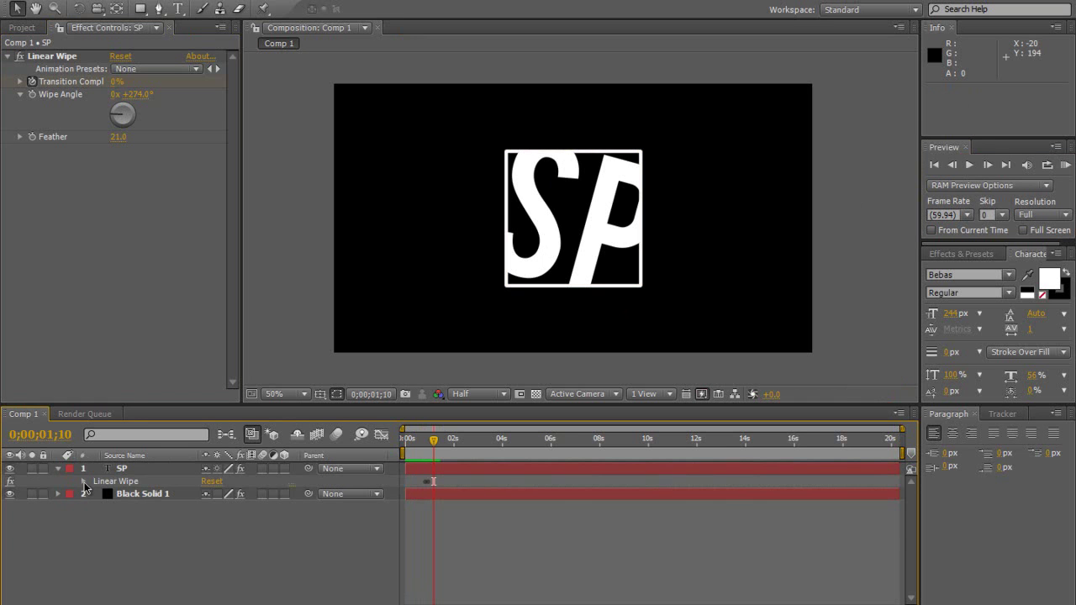
pyautogui.click(83, 484)
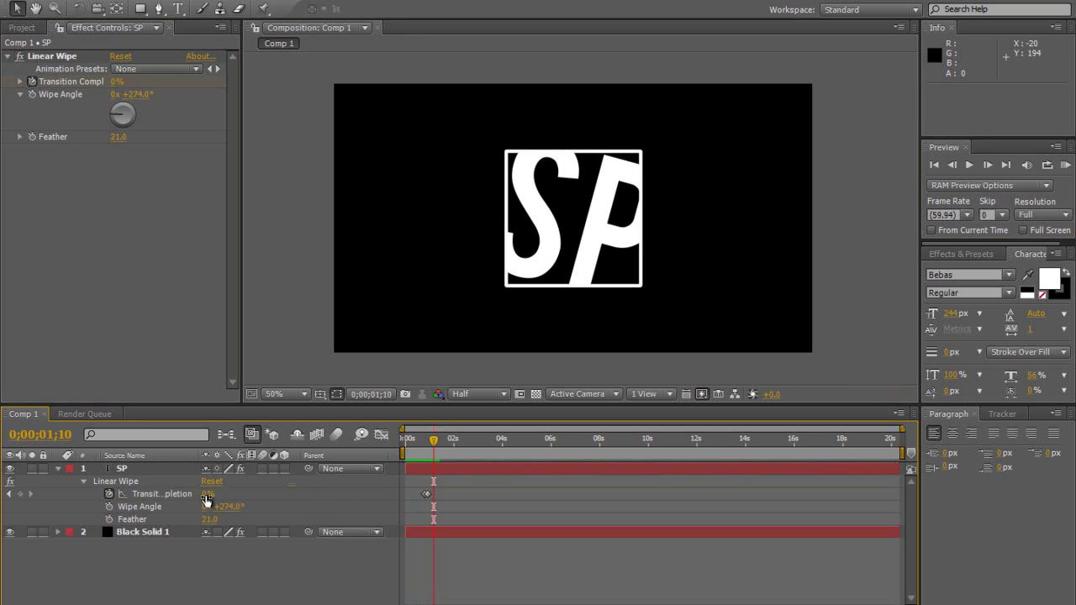
pyautogui.click(428, 496)
pyautogui.moveTo(434, 439); pyautogui.dragTo(429, 441)
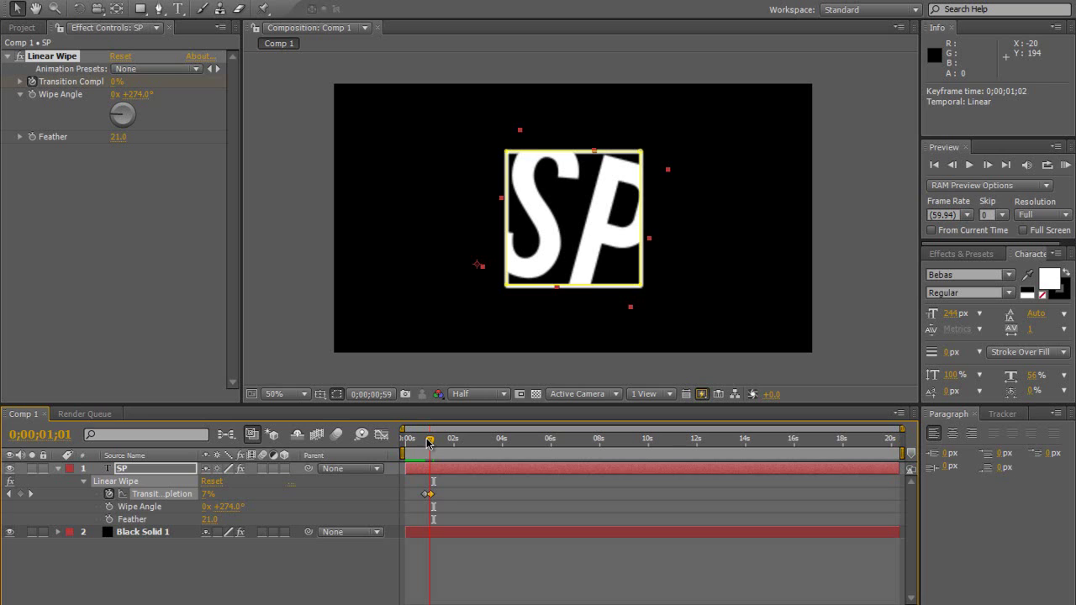
# Collapse SP and add a new shape layer, Shape Layer 1, above it
pyautogui.click(58, 468)
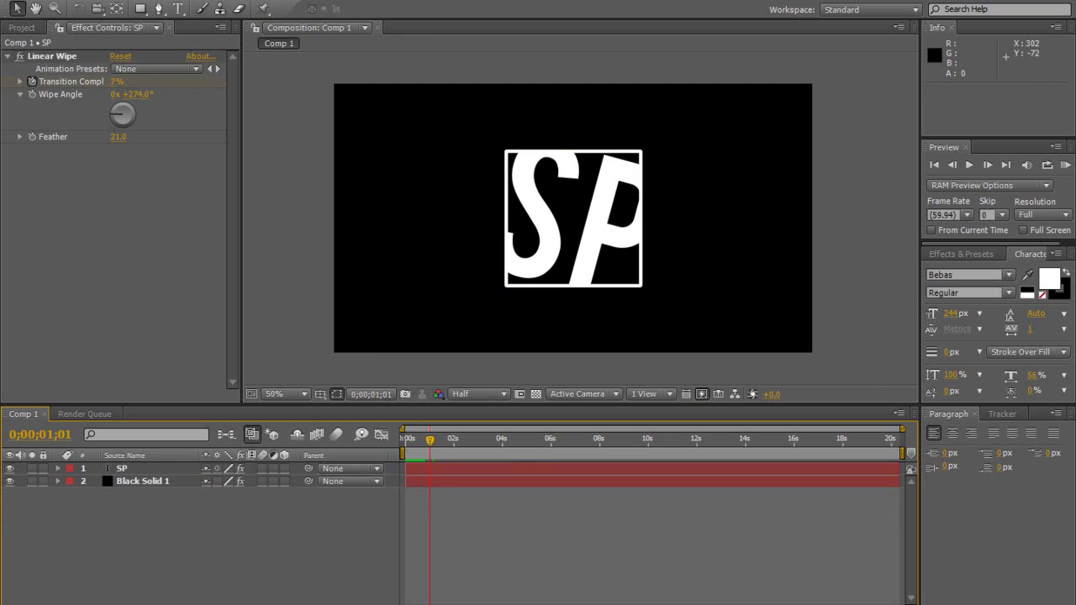
pyautogui.click(140, 3)
pyautogui.moveTo(168, 12)
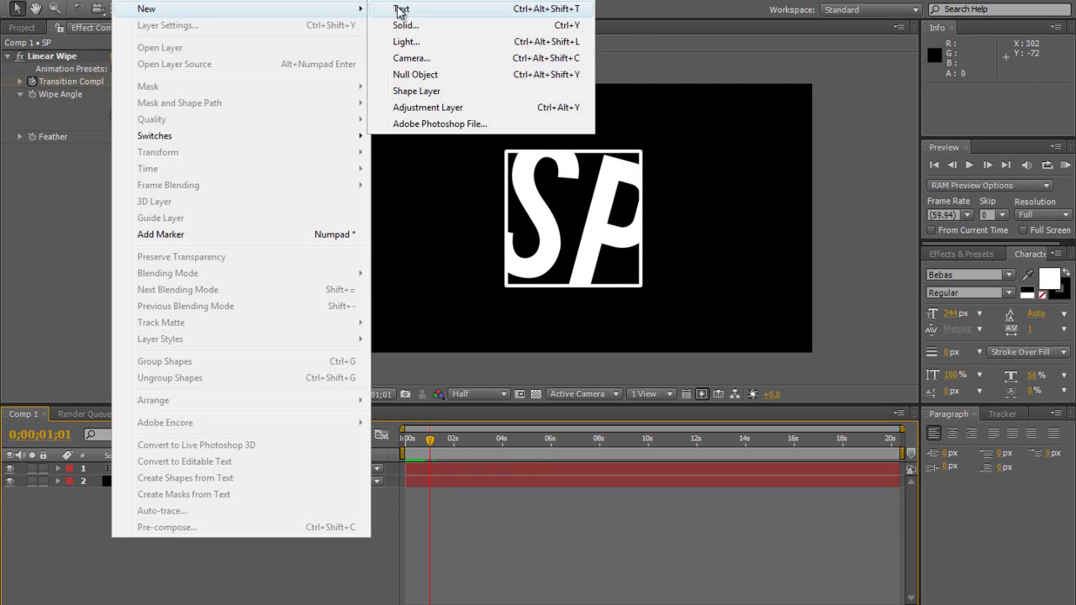
pyautogui.click(430, 92)
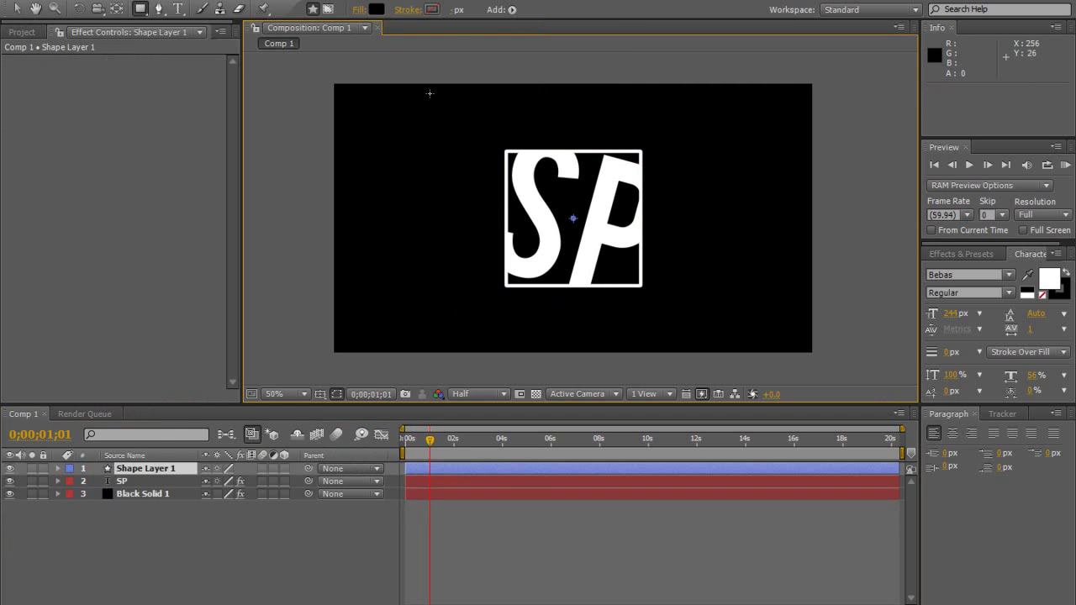
# Set the shape tool's stroke option to None
pyautogui.click(431, 10)
pyautogui.click(678, 446)
pyautogui.click(452, 10)
pyautogui.click(409, 10)
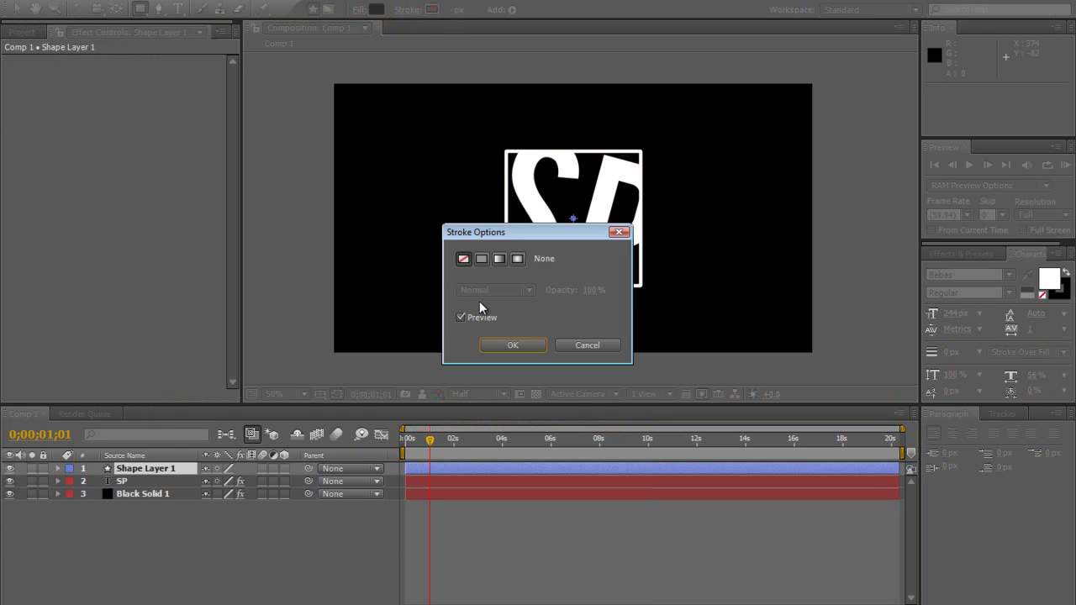
pyautogui.click(517, 344)
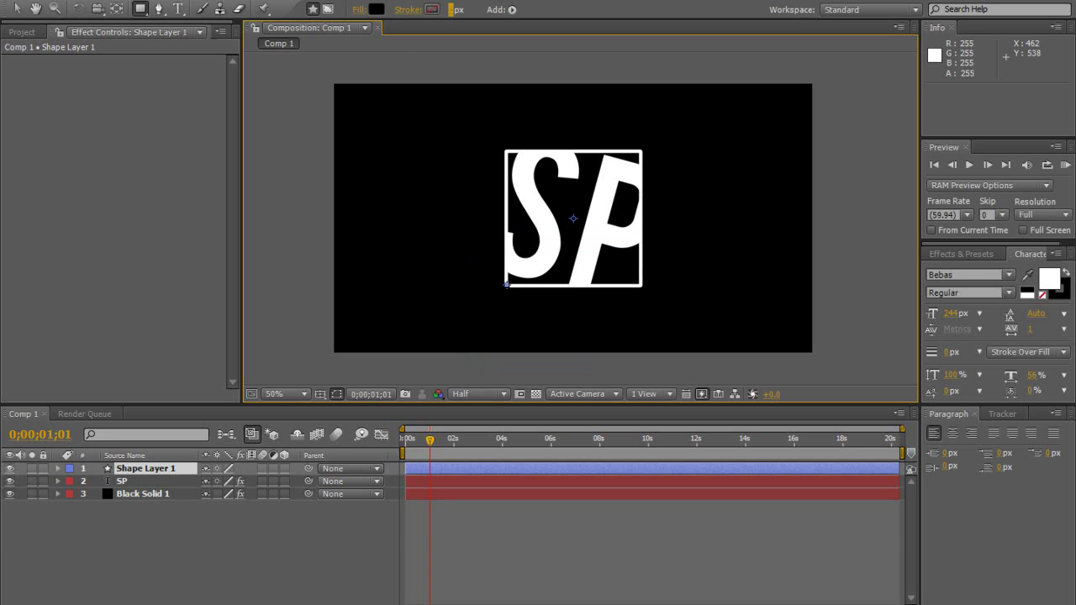
# Draw a black rectangle over the lower strip of the SP box
pyautogui.moveTo(506, 285); pyautogui.dragTo(640, 249)
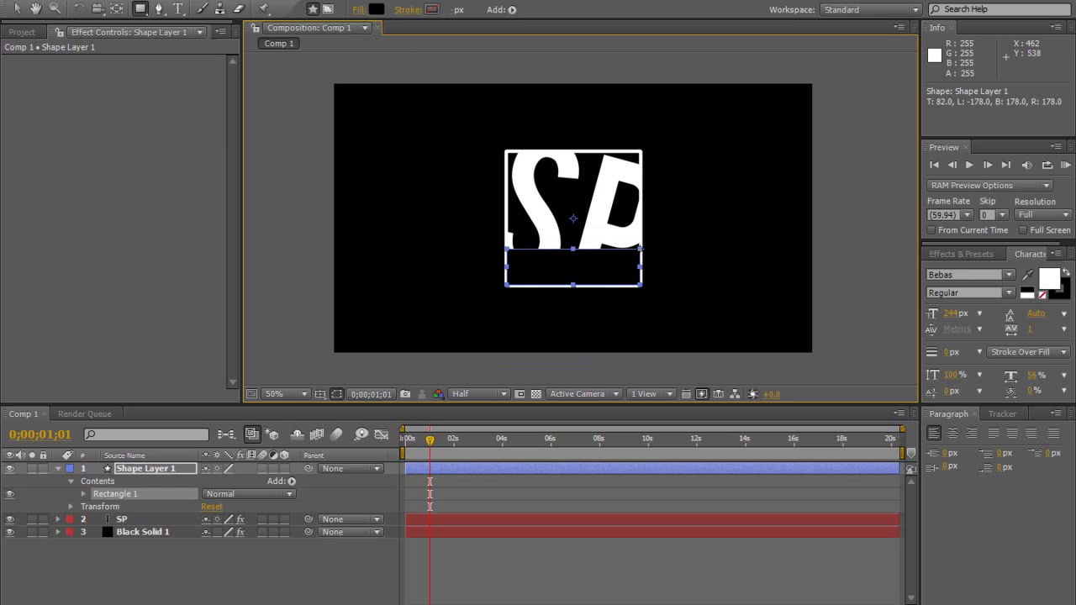
pyautogui.click(17, 10)
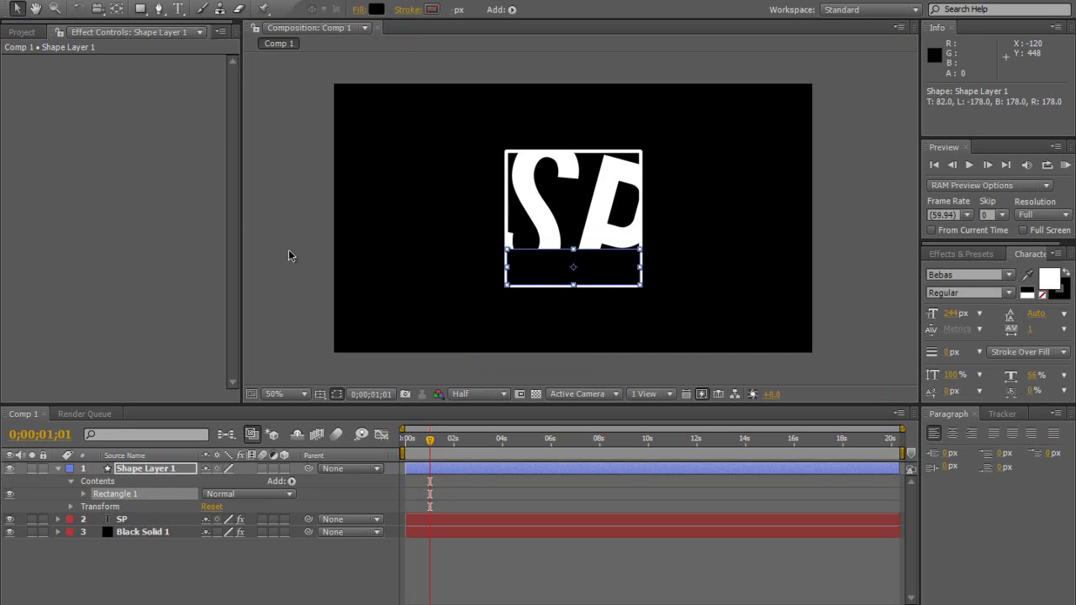
pyautogui.click(281, 279)
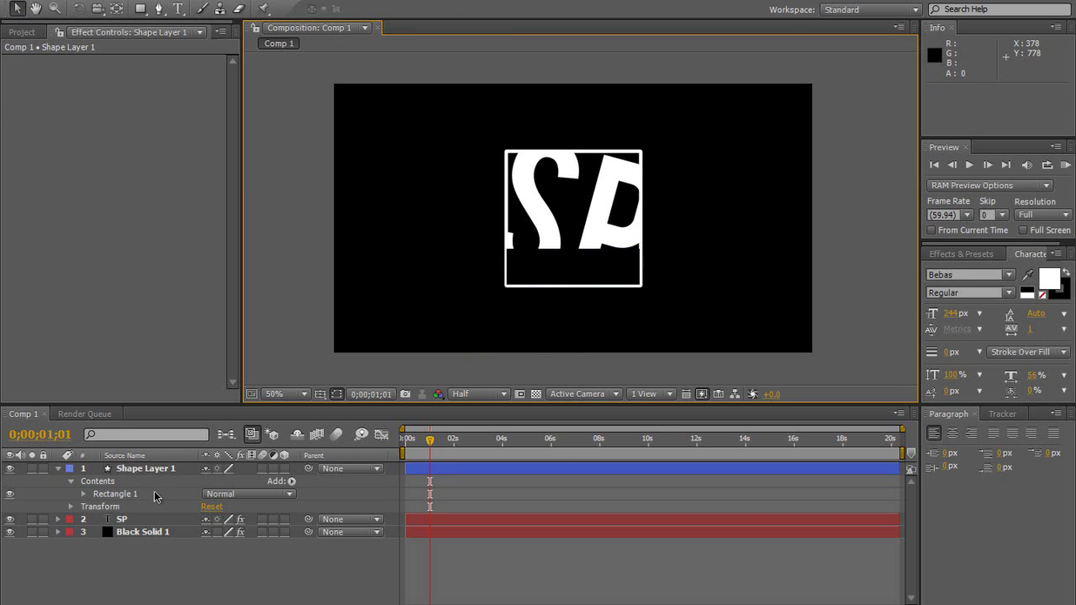
# Move Shape Layer 1 down the layer stack and stretch the rectangle slightly downward
pyautogui.click(60, 471)
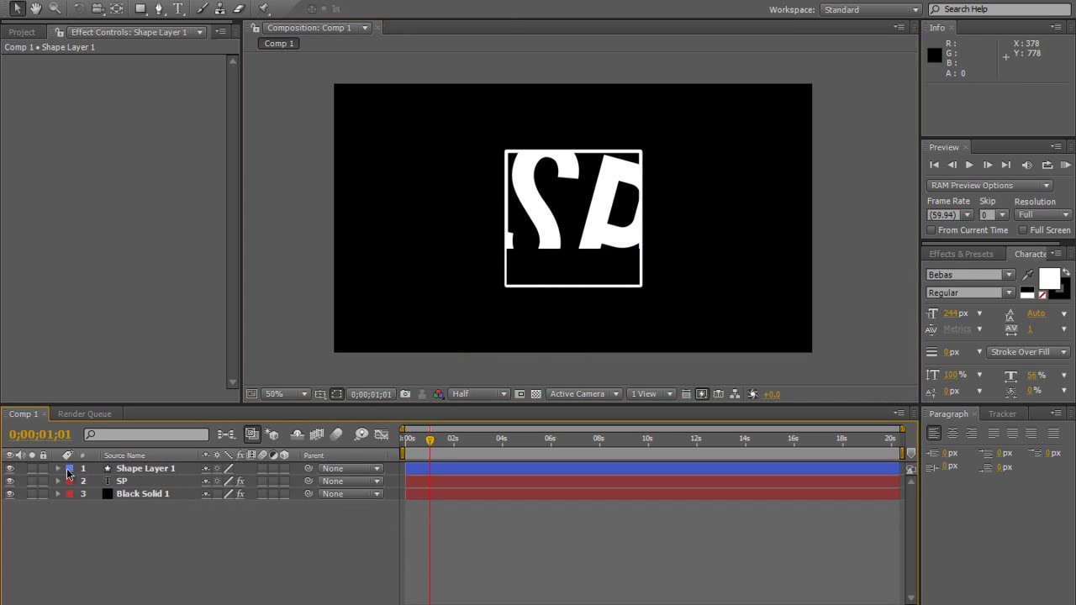
pyautogui.moveTo(135, 469); pyautogui.dragTo(126, 504)
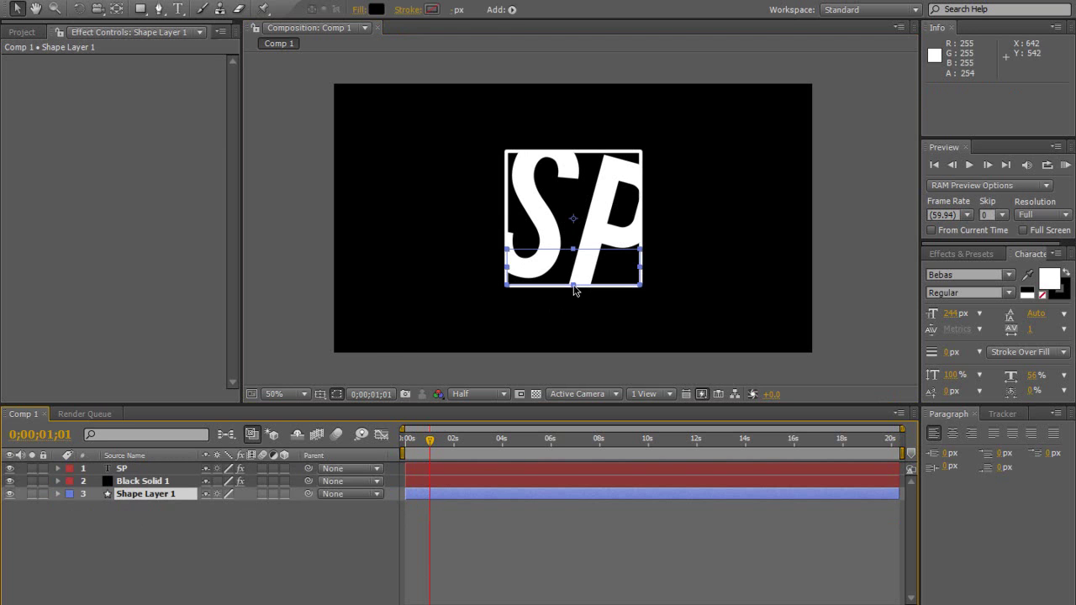
pyautogui.moveTo(575, 288); pyautogui.dragTo(577, 292)
pyautogui.click(254, 342)
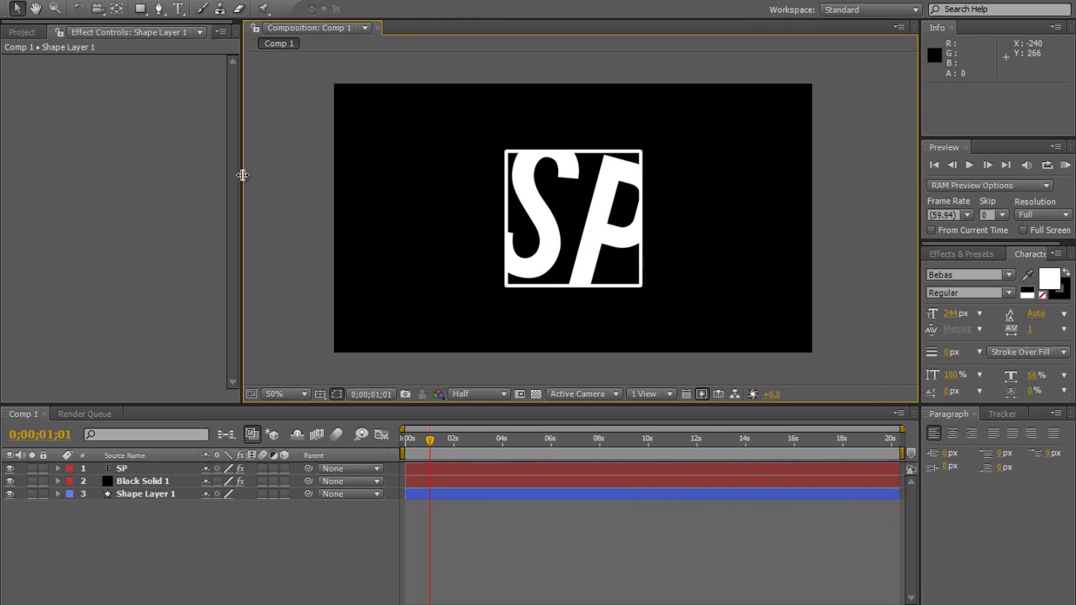
# Type STUDIOPRIMEHD as a new text layer and shrink it to a small size
pyautogui.click(178, 9)
pyautogui.click(346, 243)
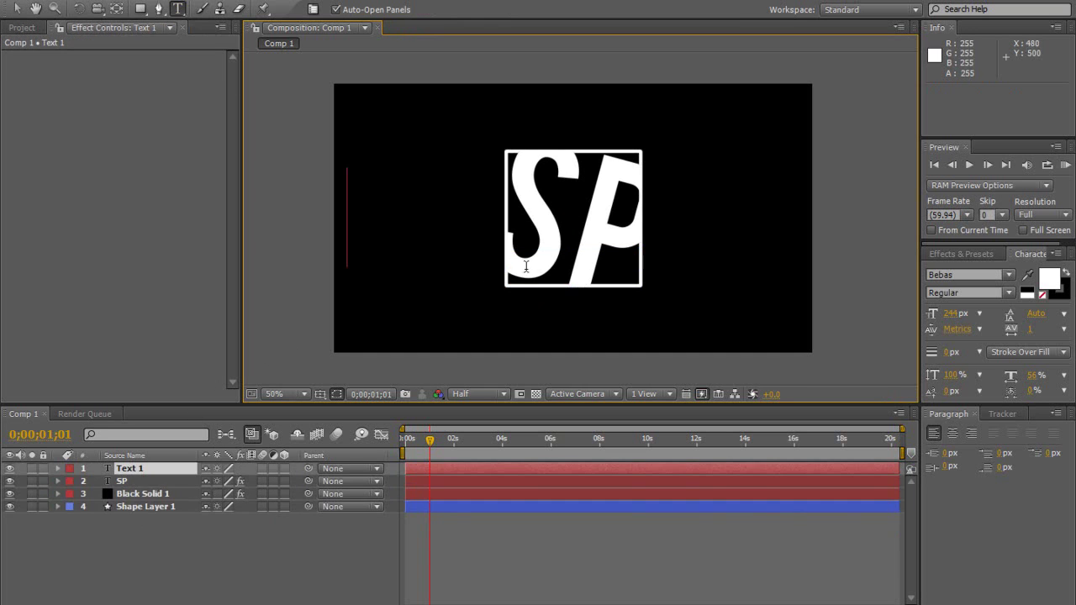
pyautogui.write('STUDI')
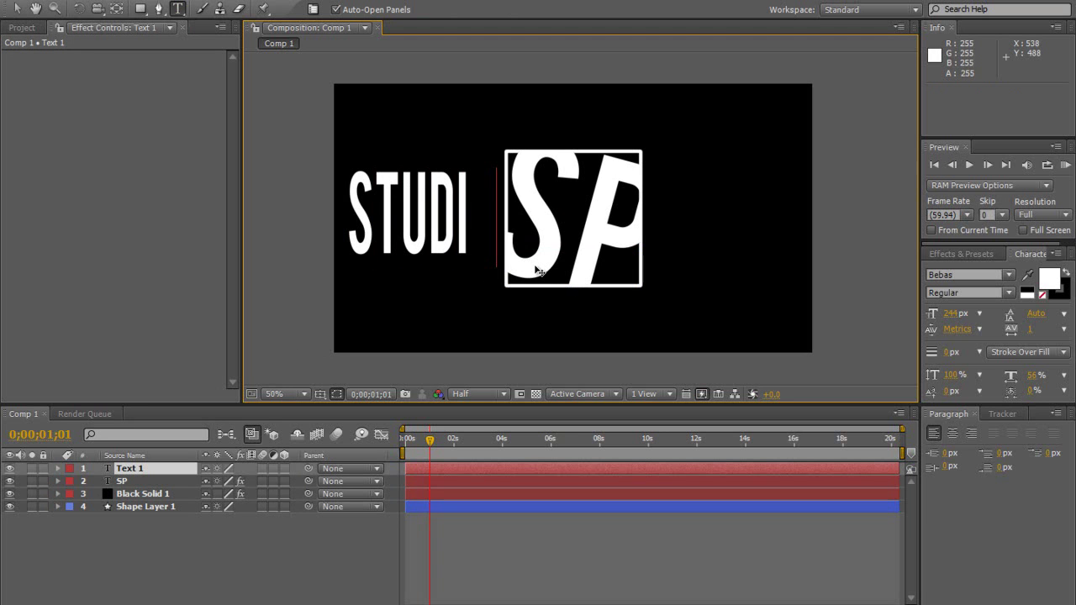
pyautogui.write('OPRIMEHD')
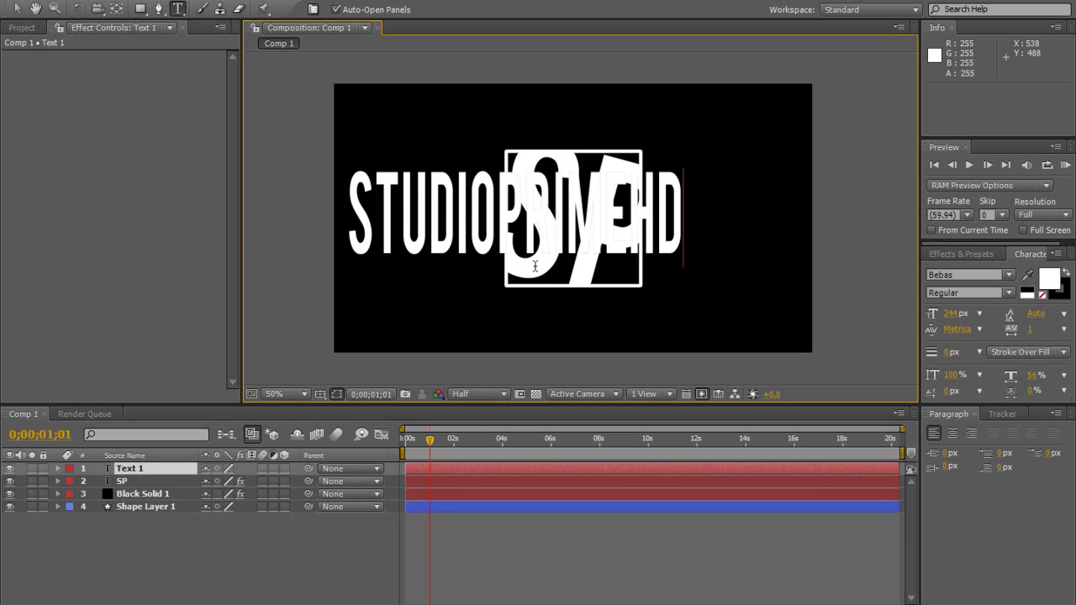
pyautogui.hotkey('ctrl', 'a')
pyautogui.click(17, 9)
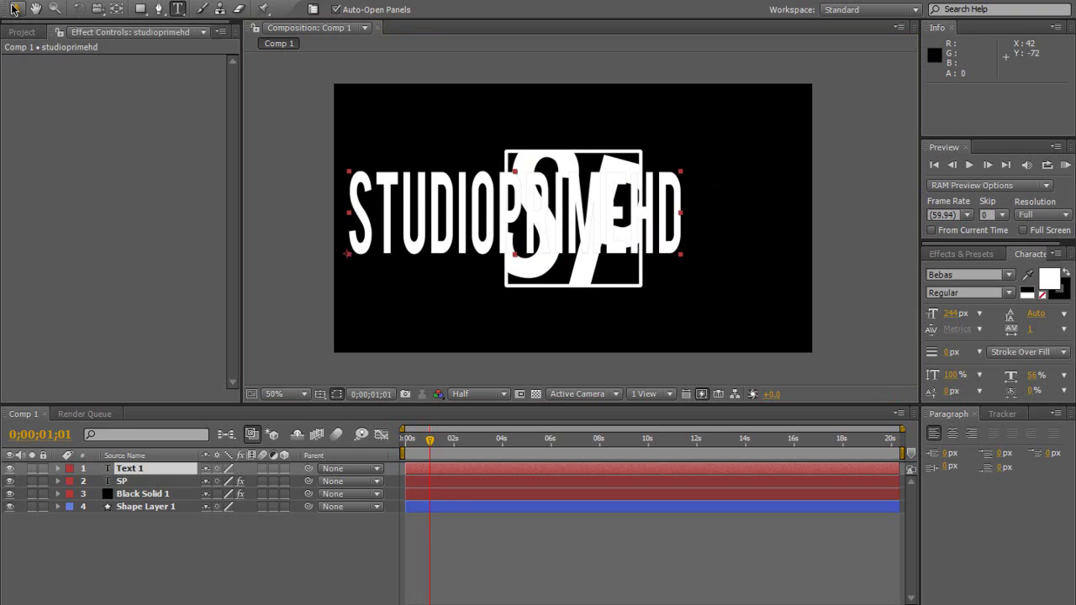
pyautogui.moveTo(682, 173); pyautogui.dragTo(610, 297)
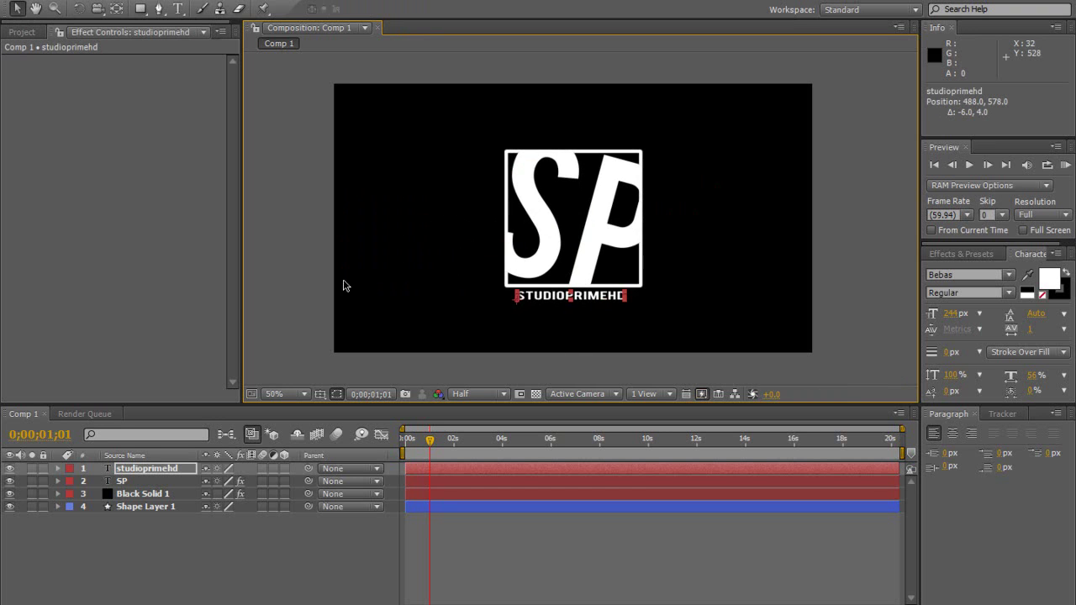
# Move the studioprimehd layer to the bottom of the stack and place the title just below the SP square
pyautogui.click(255, 297)
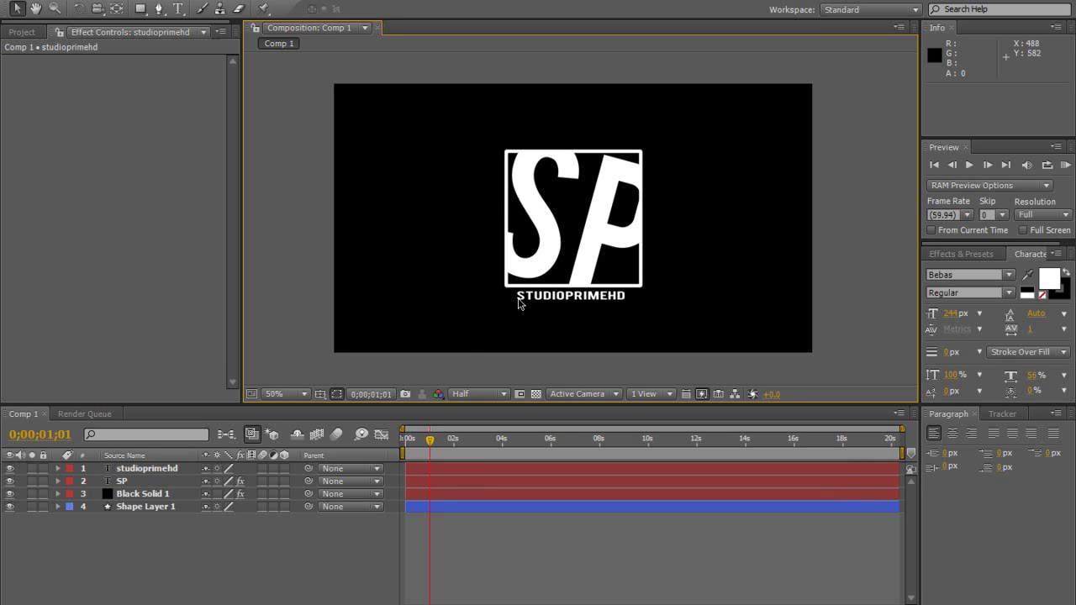
pyautogui.click(543, 306)
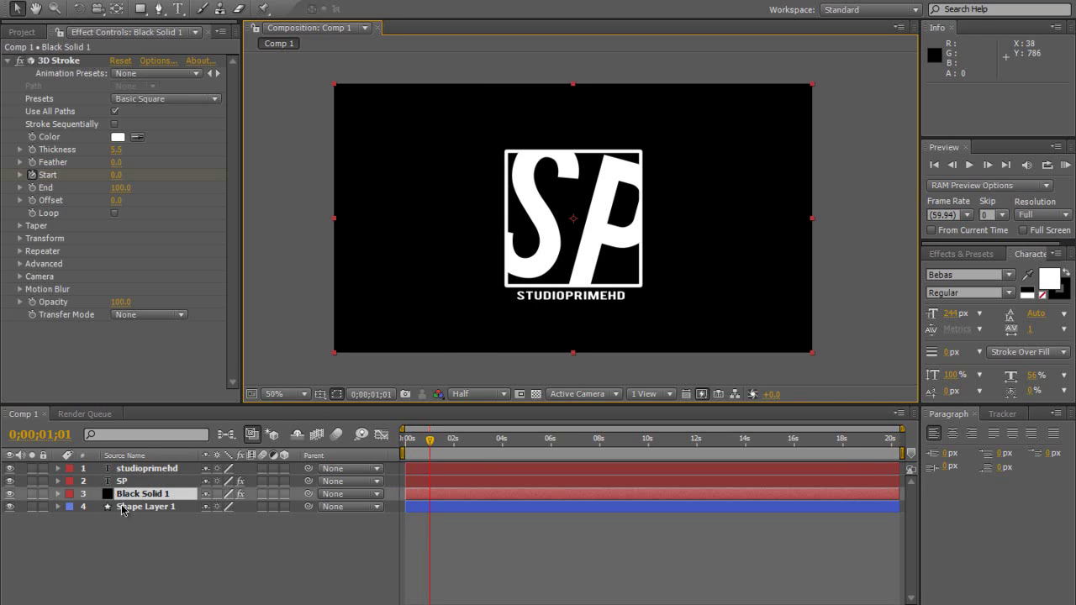
pyautogui.moveTo(160, 468); pyautogui.dragTo(153, 519)
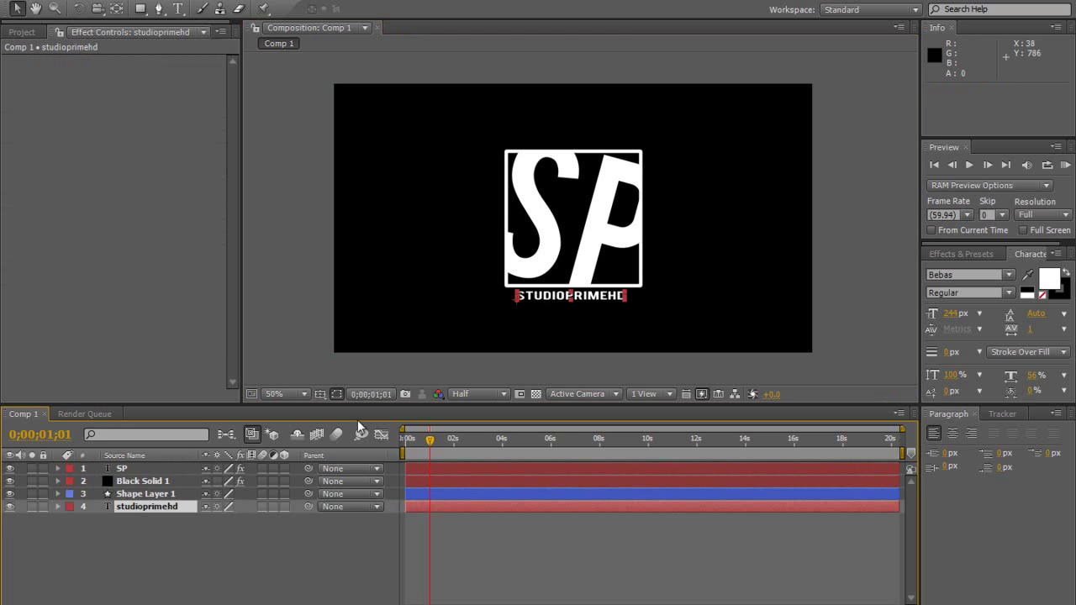
pyautogui.moveTo(592, 300); pyautogui.dragTo(590, 288)
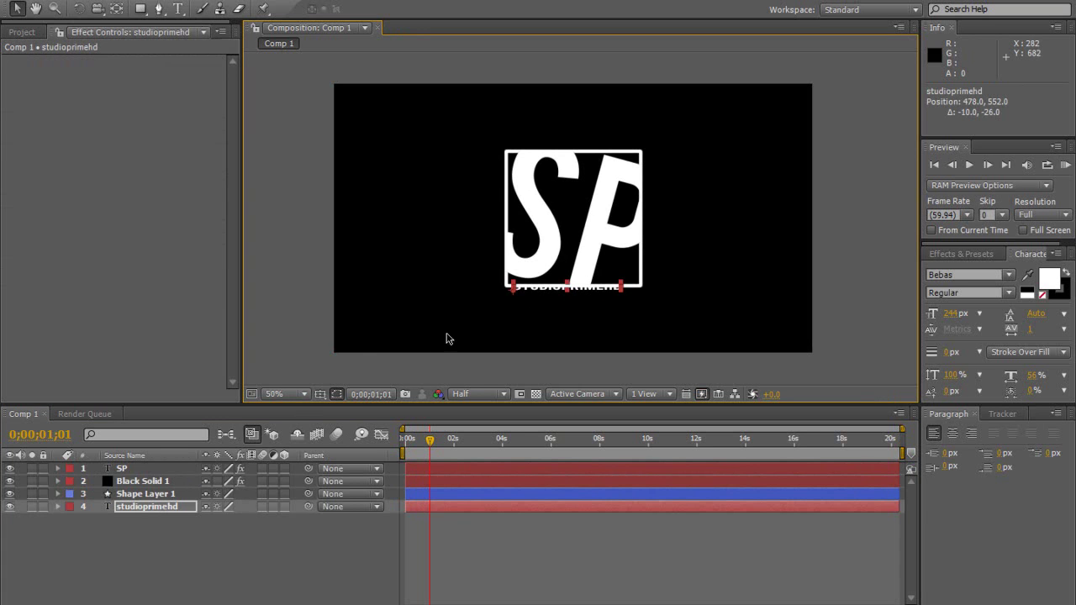
pyautogui.moveTo(591, 289); pyautogui.dragTo(594, 296)
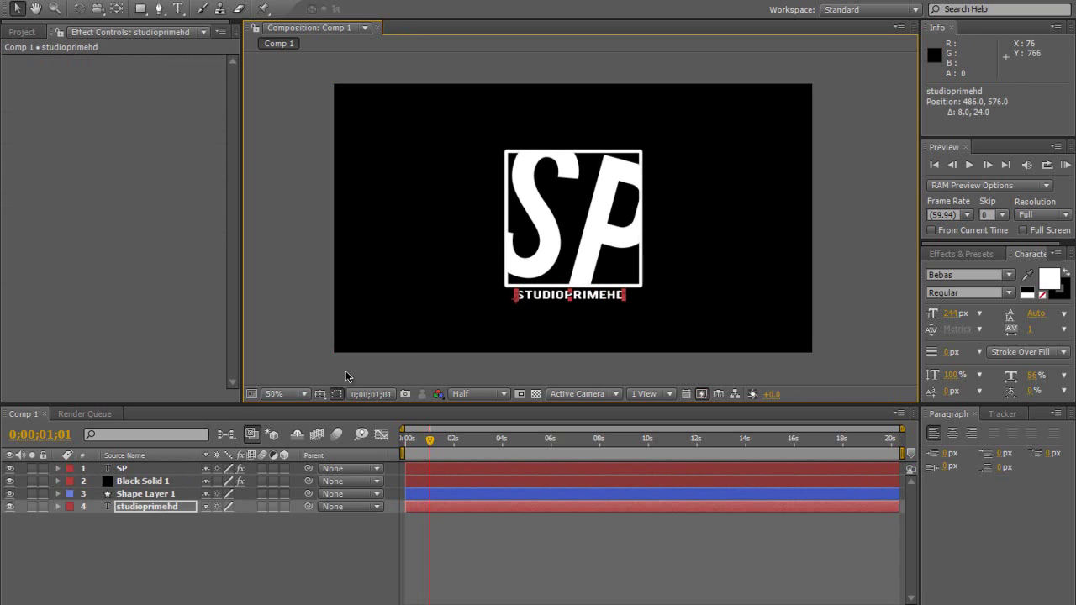
pyautogui.click(144, 508)
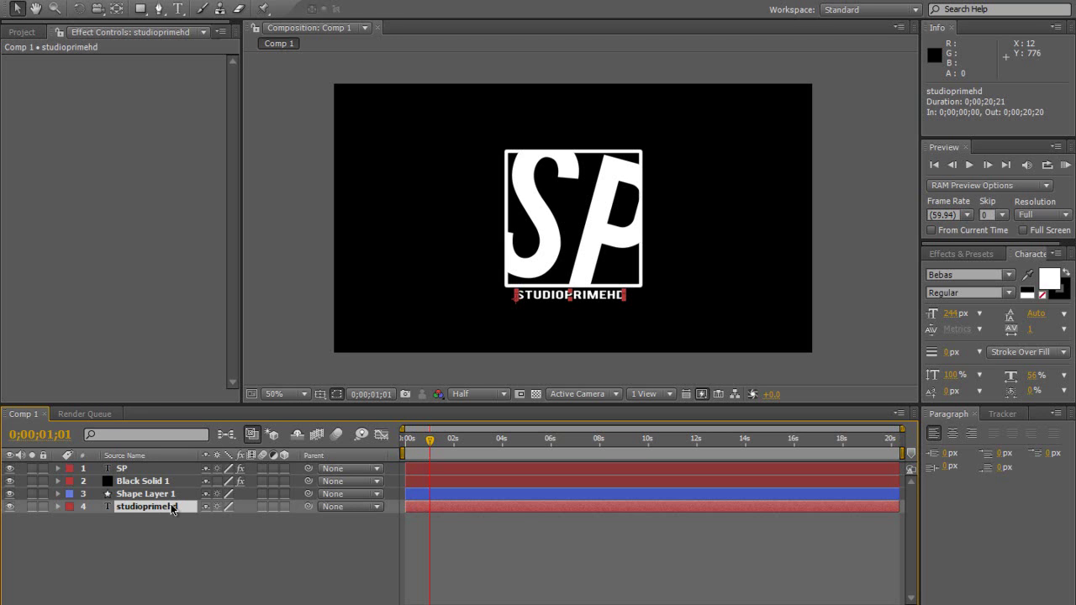
# Reveal the studioprimehd layer's Transform Position property
pyautogui.press('p')
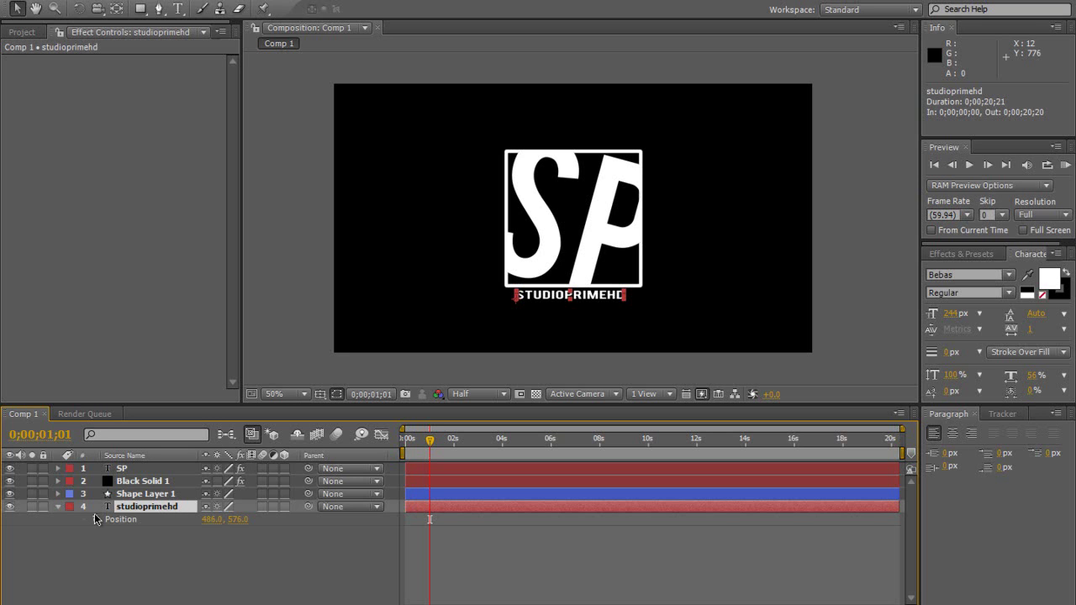
pyautogui.keyDown('ctrl'); pyautogui.click(55, 510); pyautogui.keyUp('ctrl')
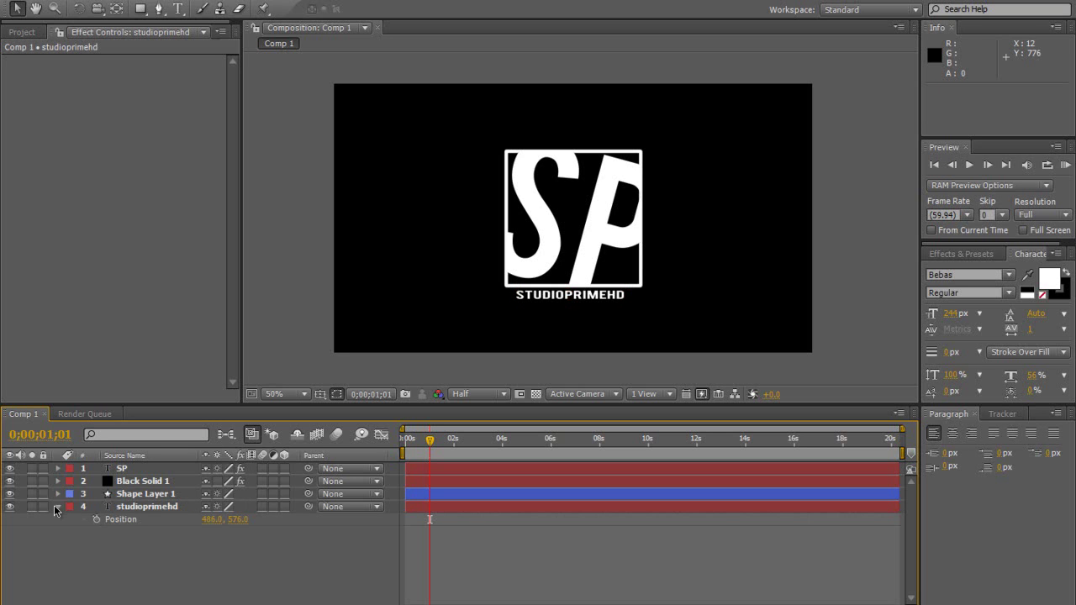
pyautogui.click(56, 508)
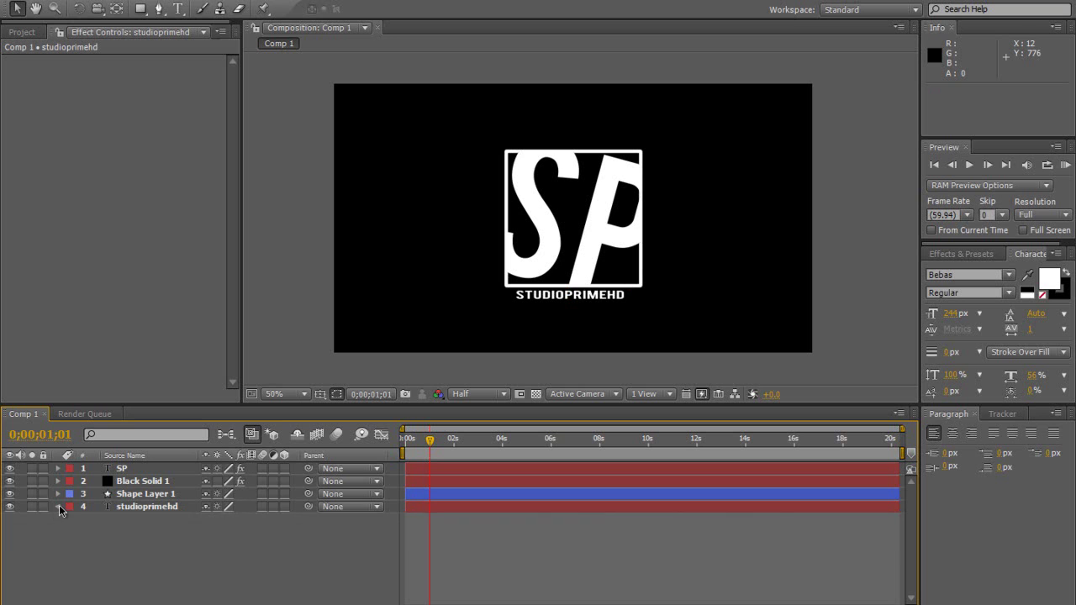
pyautogui.click(59, 505)
pyautogui.click(119, 570)
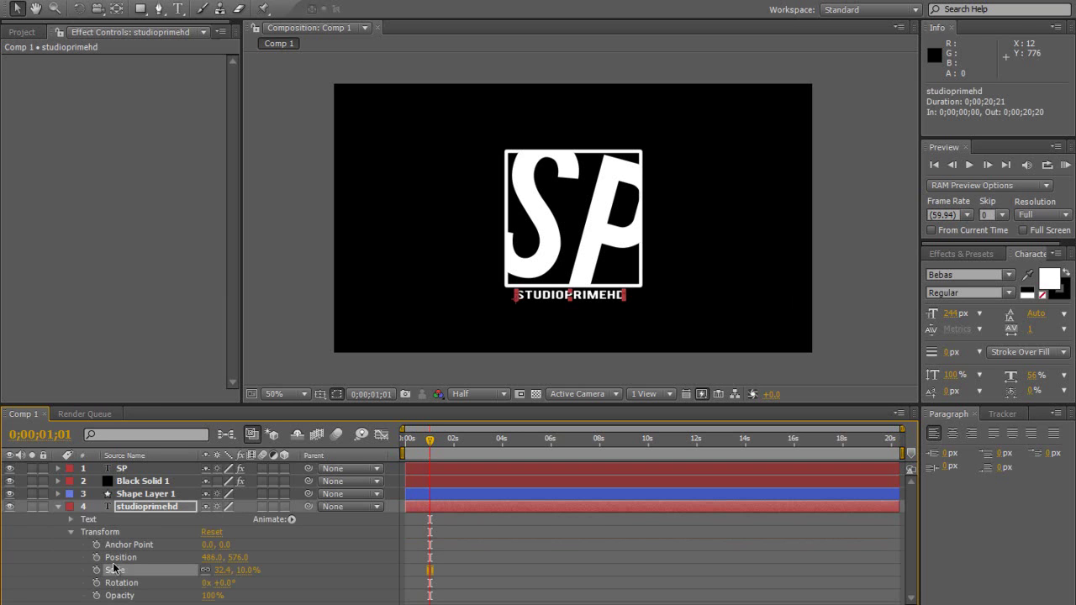
pyautogui.click(119, 557)
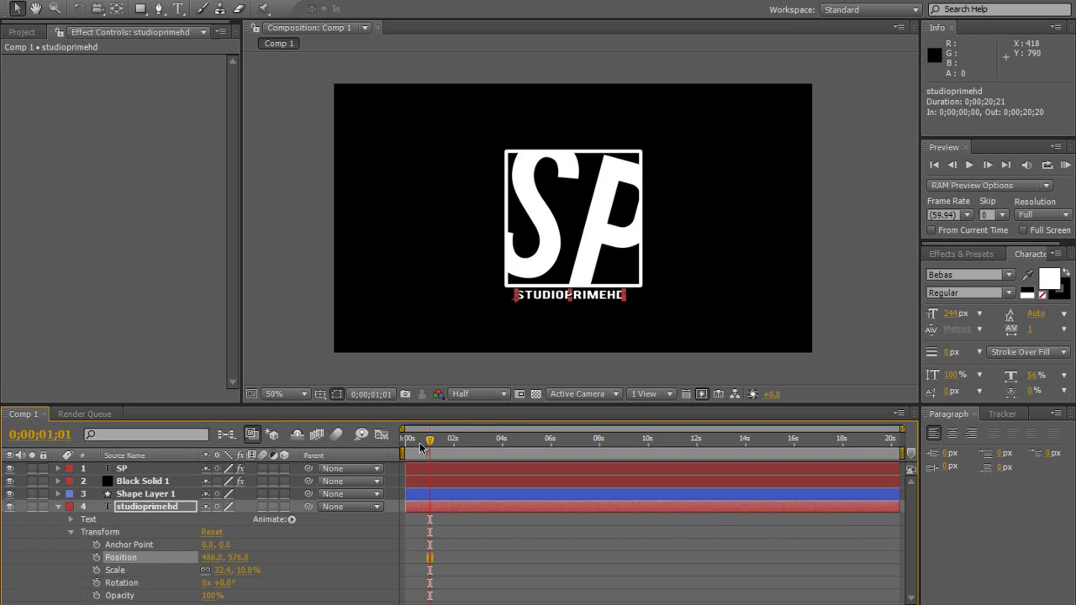
# Keyframe Position so the title drops from 538, hidden in the square, to 578 below it
pyautogui.moveTo(420, 448); pyautogui.dragTo(429, 448)
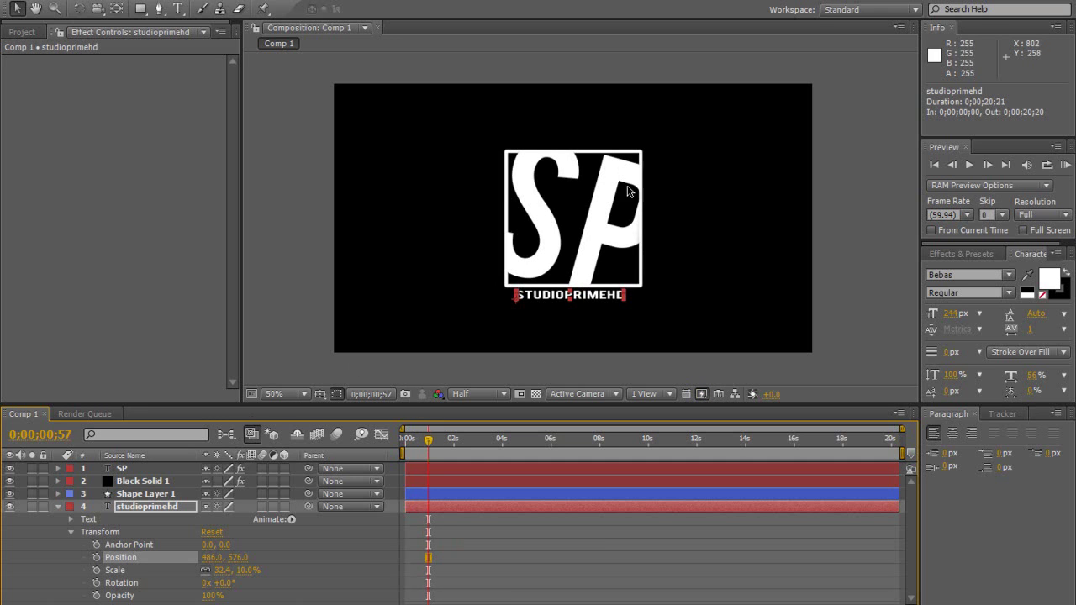
pyautogui.click(98, 556)
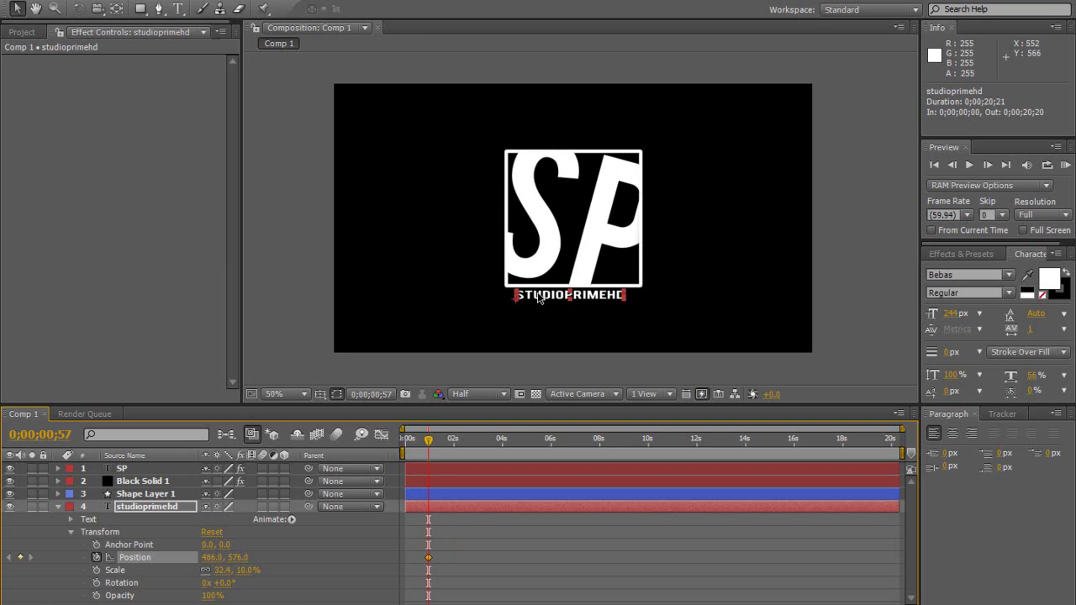
pyautogui.press('Up')
pyautogui.press('Up')
pyautogui.press('Up')
pyautogui.press('Up')
pyautogui.press('Up')
pyautogui.press('Up')
pyautogui.press('Up')
pyautogui.press('Up')
pyautogui.press('Up')
pyautogui.press('Up')
pyautogui.press('Up')
pyautogui.press('Up')
pyautogui.press('Up')
pyautogui.press('Up')
pyautogui.press('Up')
pyautogui.press('Up')
pyautogui.press('Up')
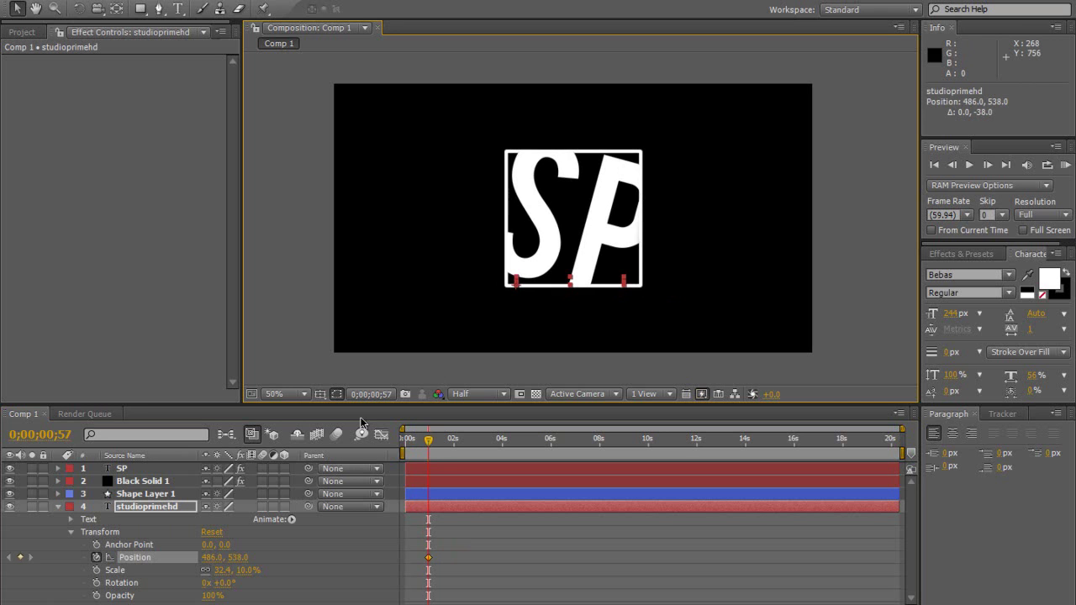
pyautogui.moveTo(429, 444); pyautogui.dragTo(434, 447)
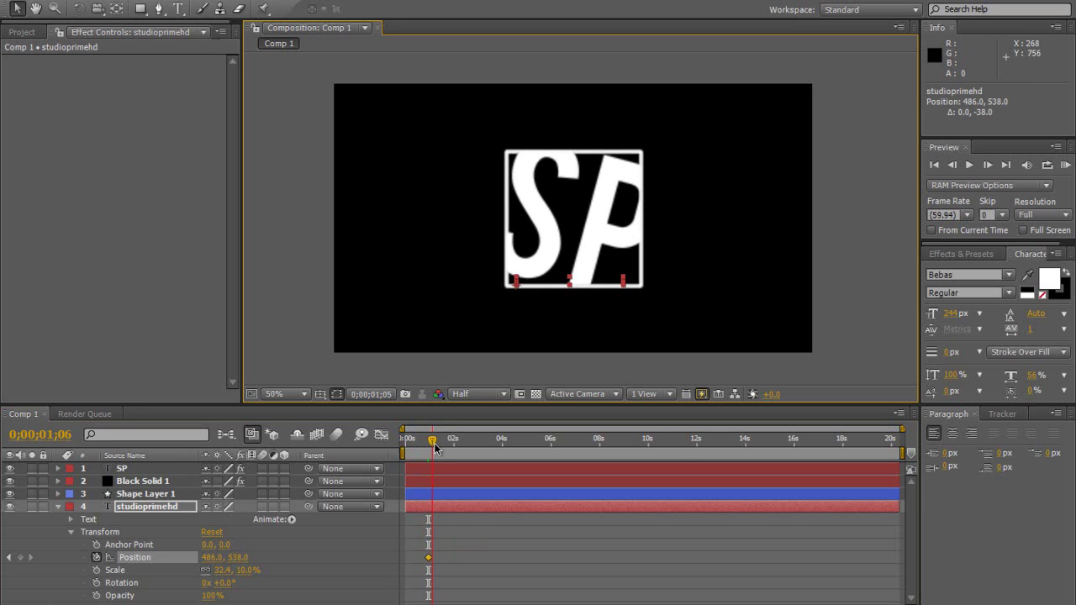
pyautogui.moveTo(547, 283); pyautogui.dragTo(549, 301)
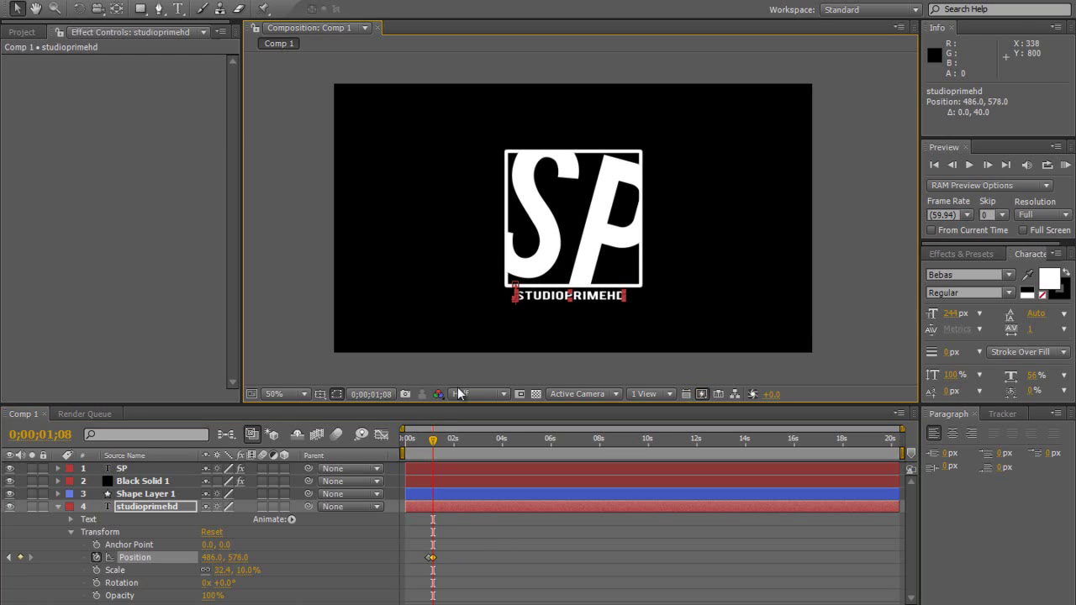
pyautogui.moveTo(427, 452); pyautogui.dragTo(425, 445)
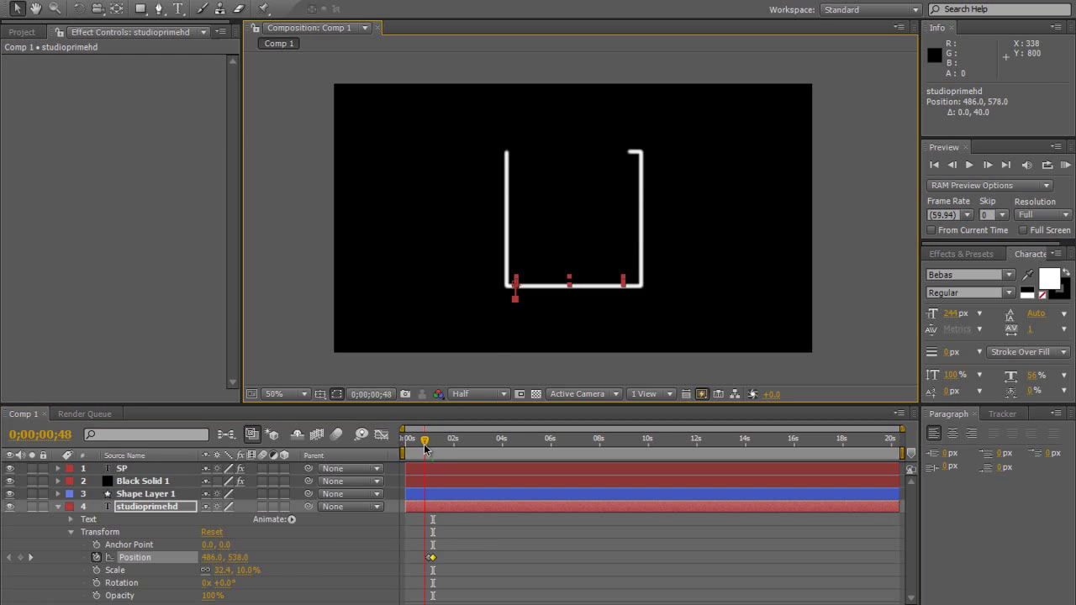
pyautogui.click(806, 218)
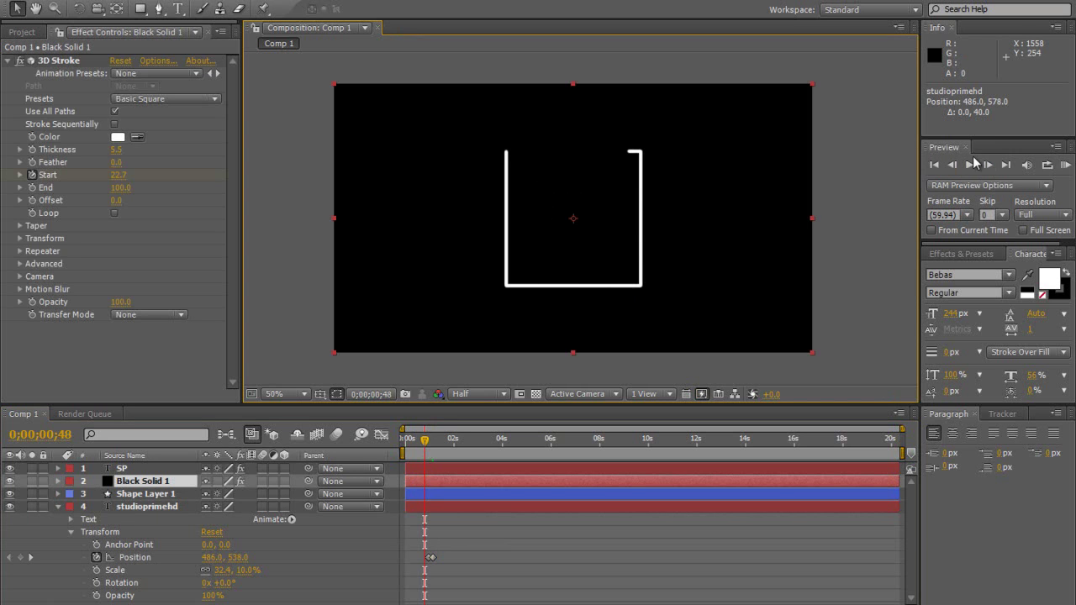
pyautogui.click(970, 165)
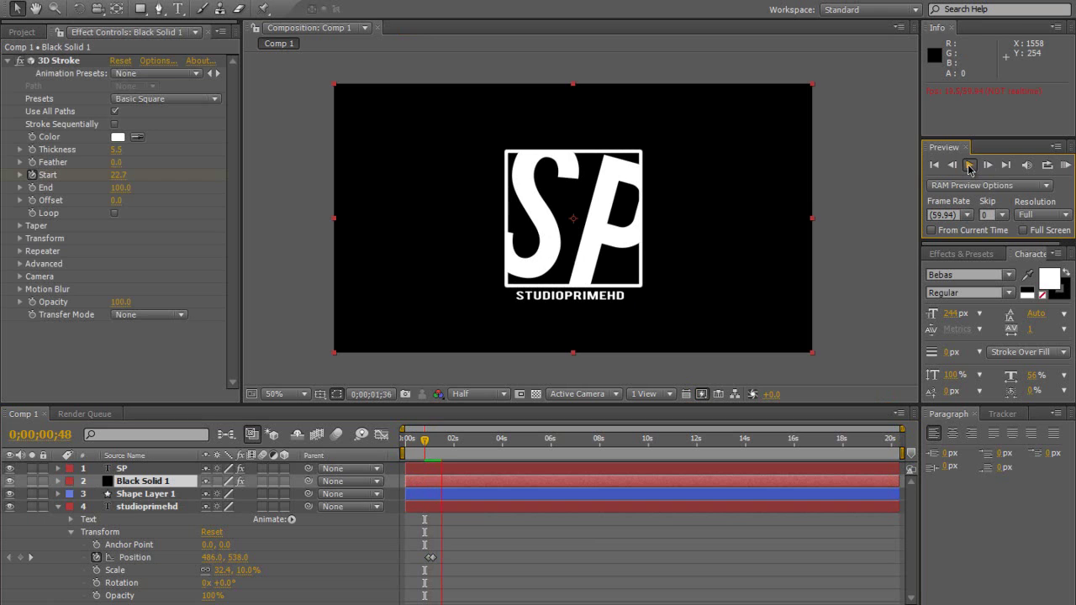
pyautogui.click(970, 166)
pyautogui.click(971, 167)
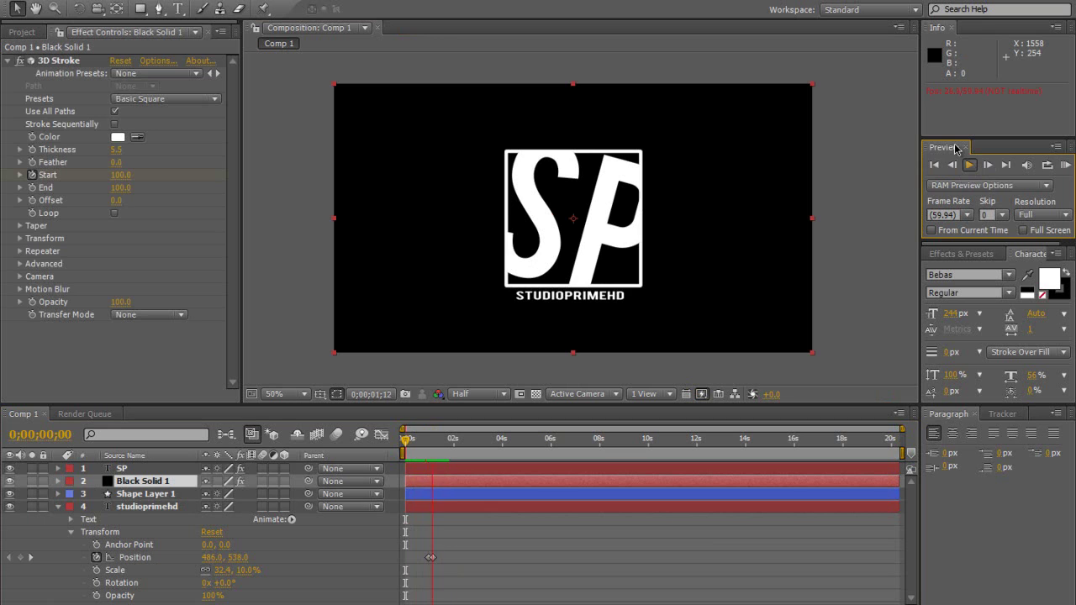
pyautogui.click(969, 165)
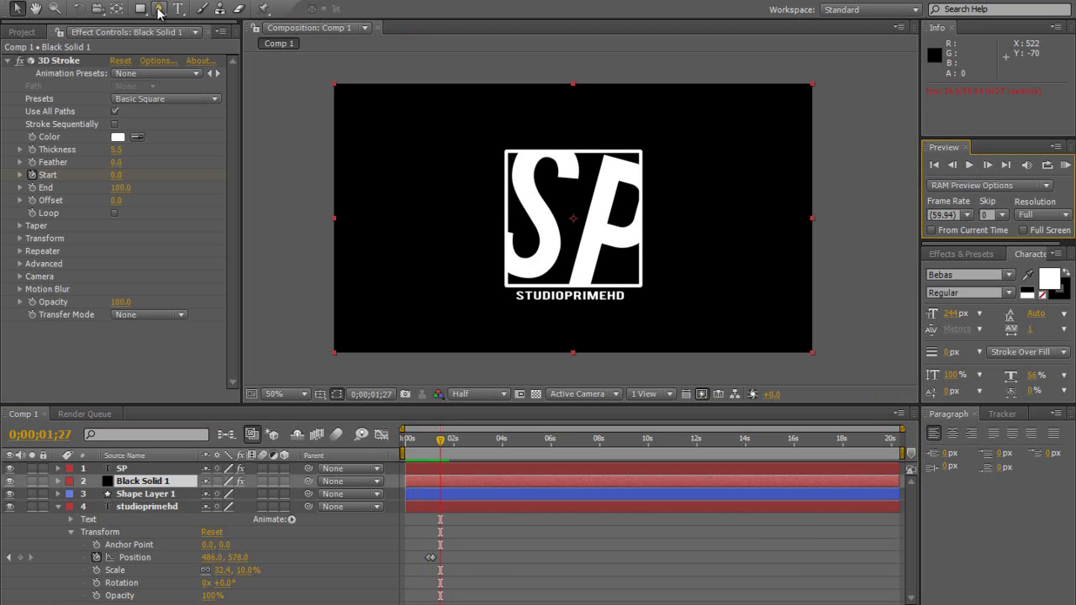
pyautogui.click(59, 507)
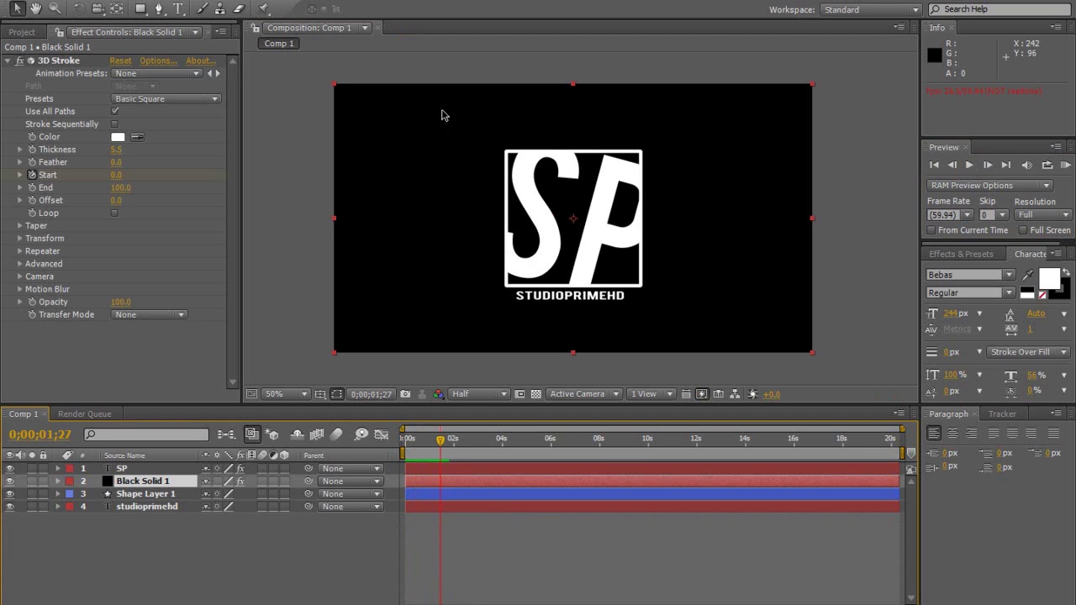
# Show the Project panel with Comp 1 deselected and open the Layer > New options
pyautogui.click(274, 271)
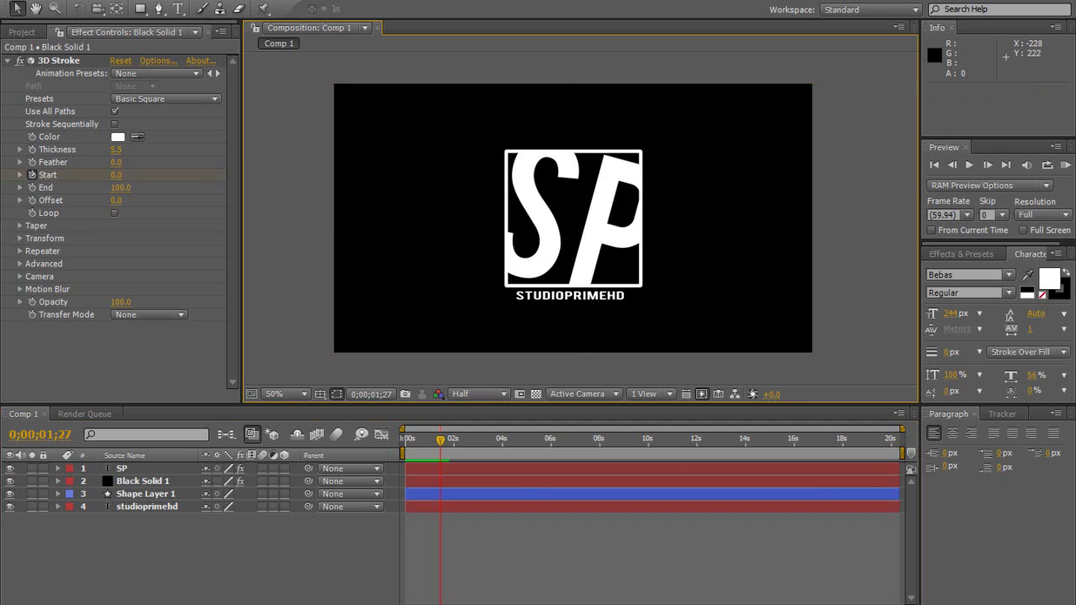
pyautogui.click(124, 1)
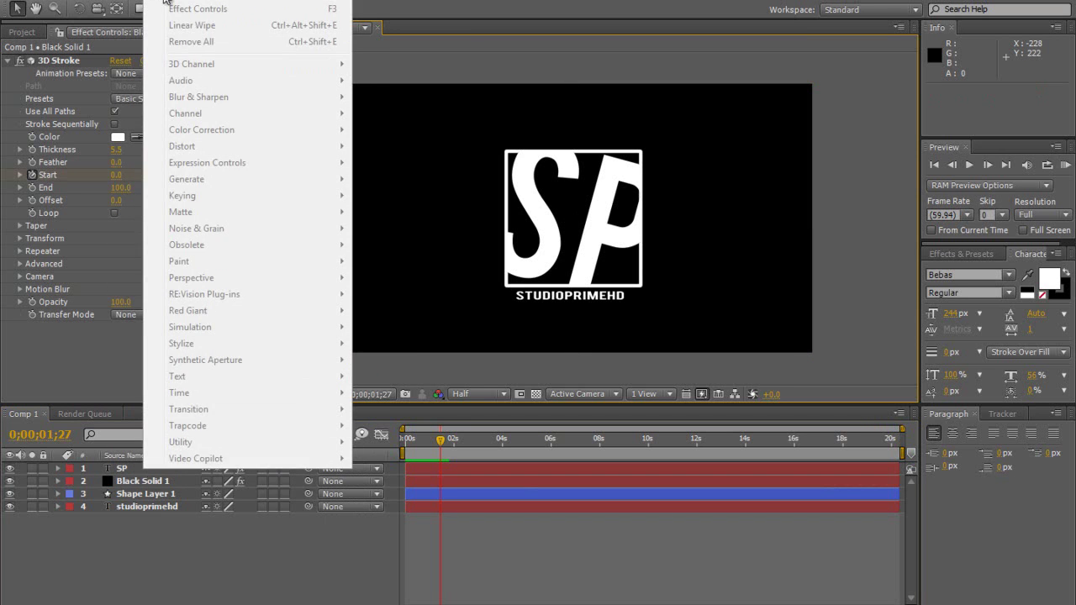
pyautogui.click(168, 1)
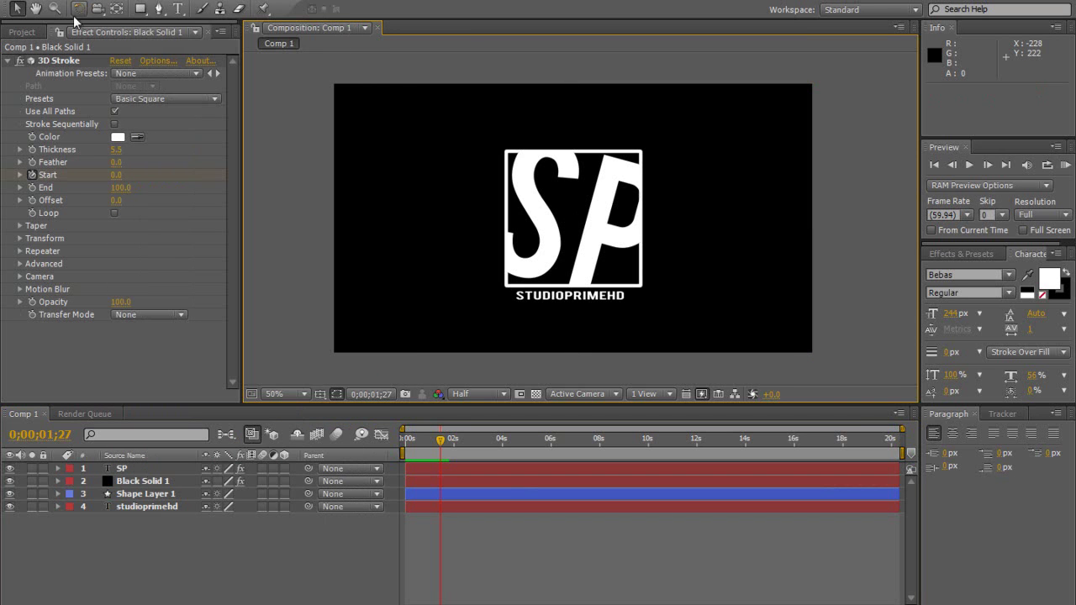
pyautogui.click(32, 32)
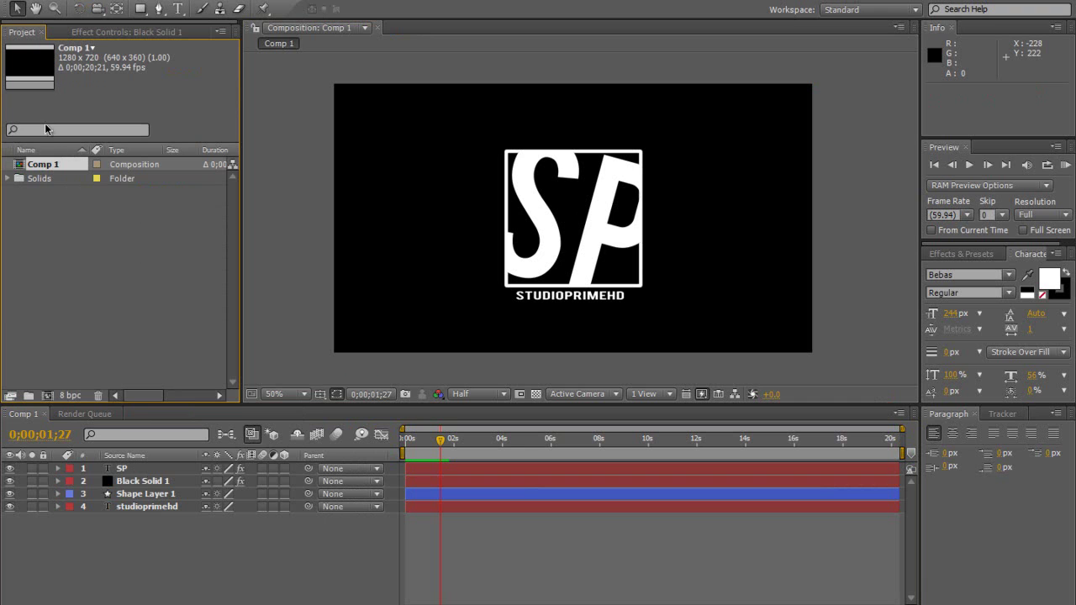
pyautogui.click(80, 238)
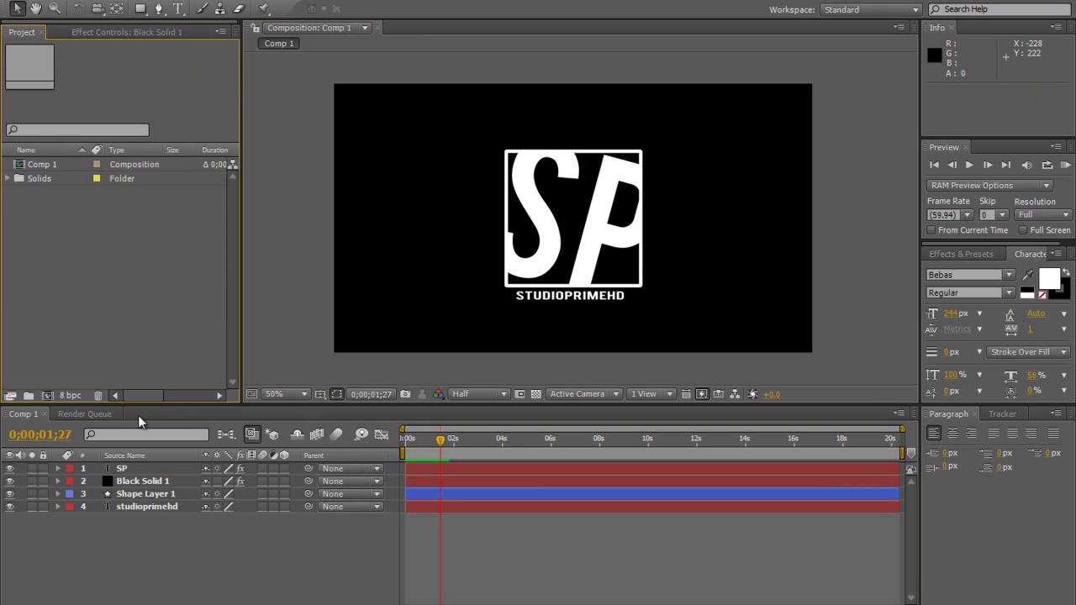
pyautogui.click(131, 2)
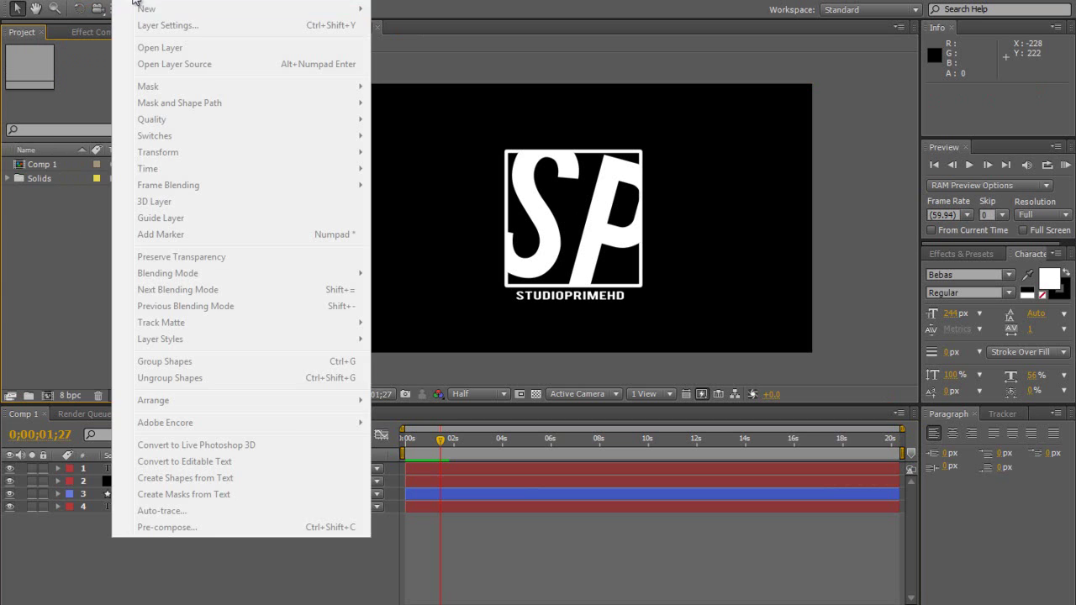
pyautogui.click(74, 208)
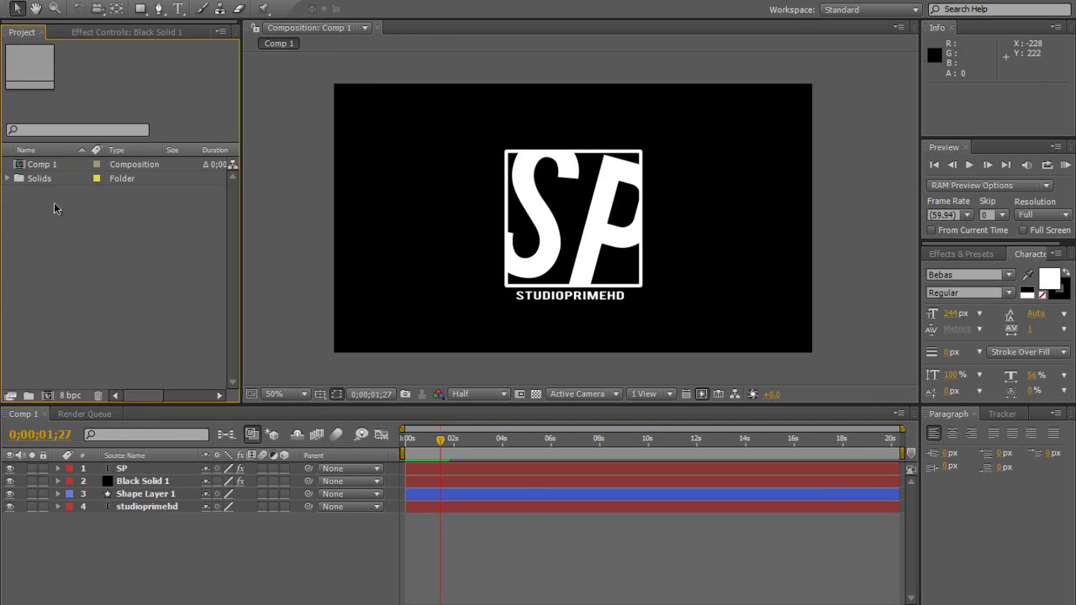
pyautogui.click(131, 2)
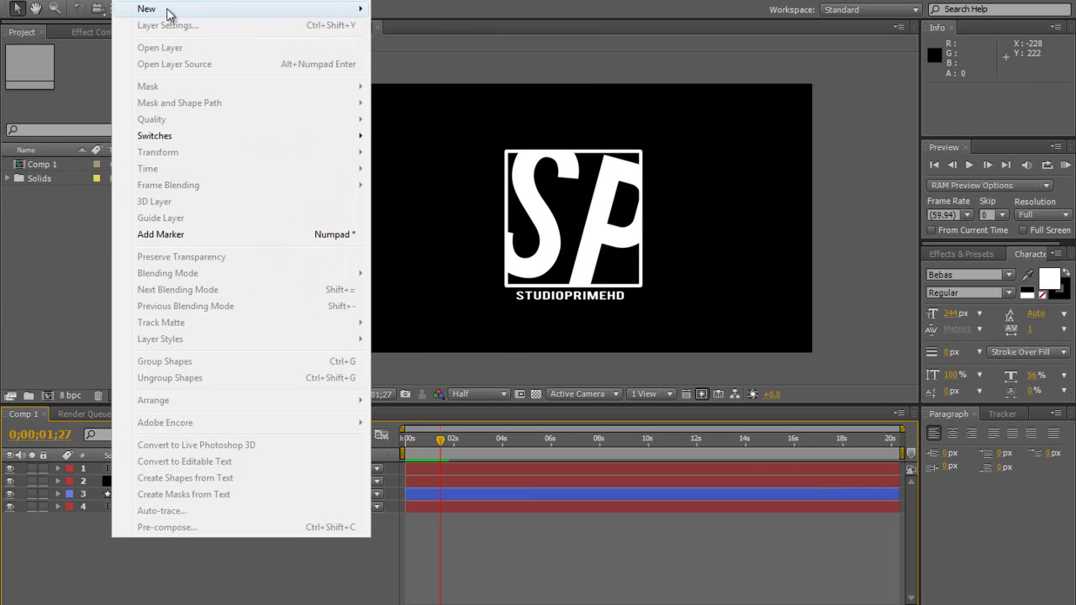
# Create a new full-frame black solid layer, Black Solid 2
pyautogui.moveTo(252, 8)
pyautogui.click(424, 27)
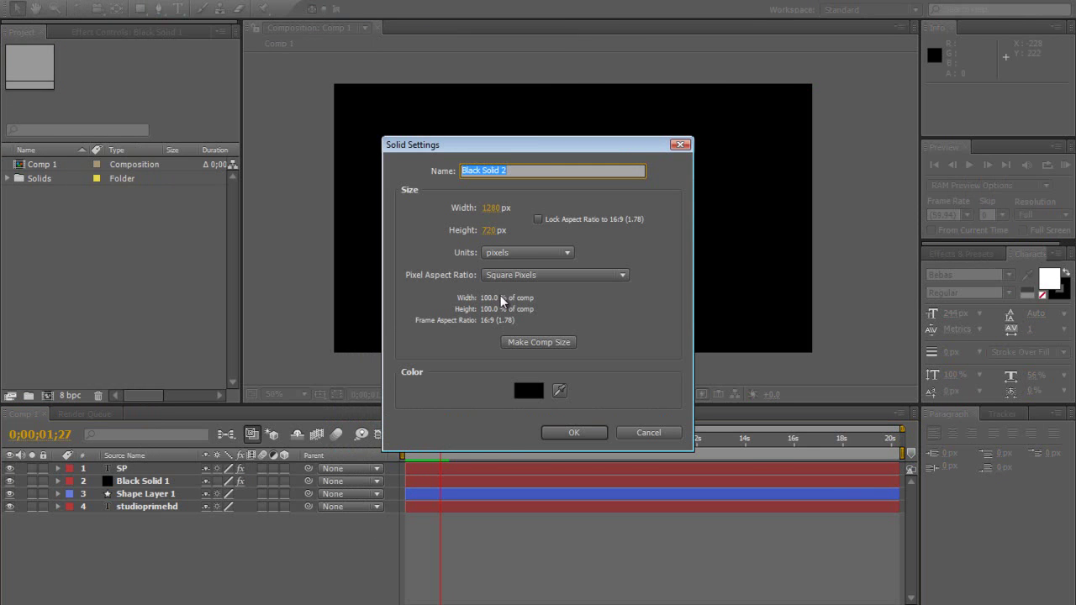
pyautogui.click(579, 434)
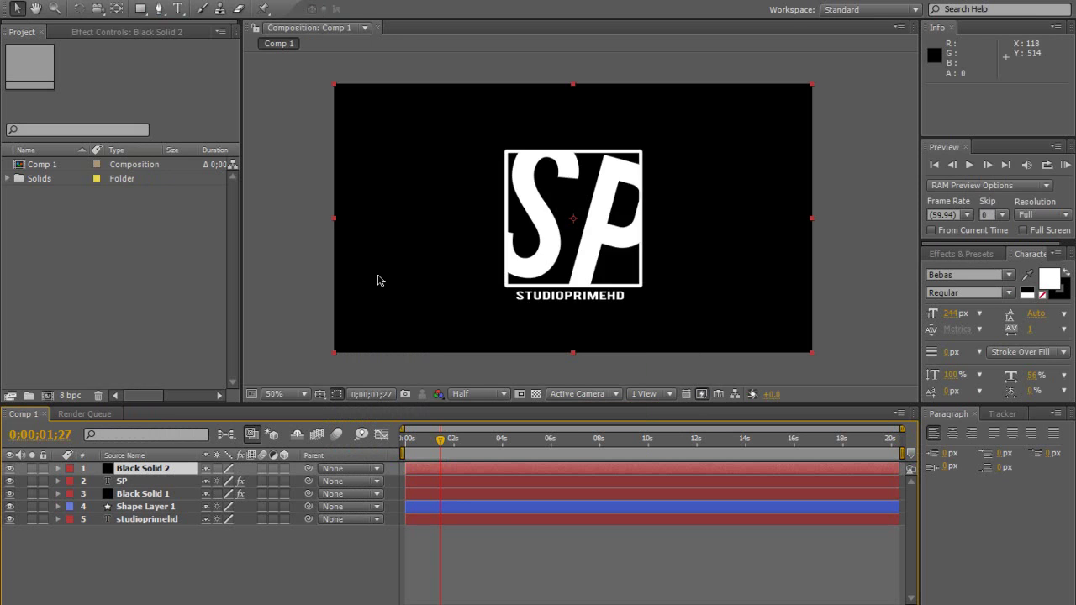
# Apply Video Copilot Optical Flares to Black Solid 2 with Render Mode set to Over Original
pyautogui.click(175, 5)
pyautogui.moveTo(340, 458)
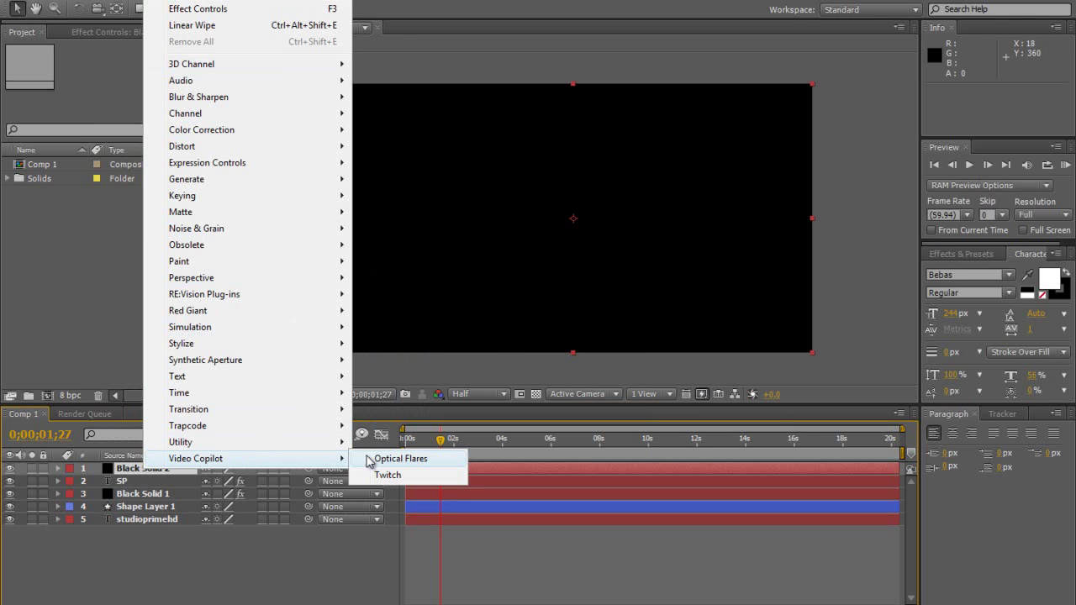
pyautogui.click(388, 458)
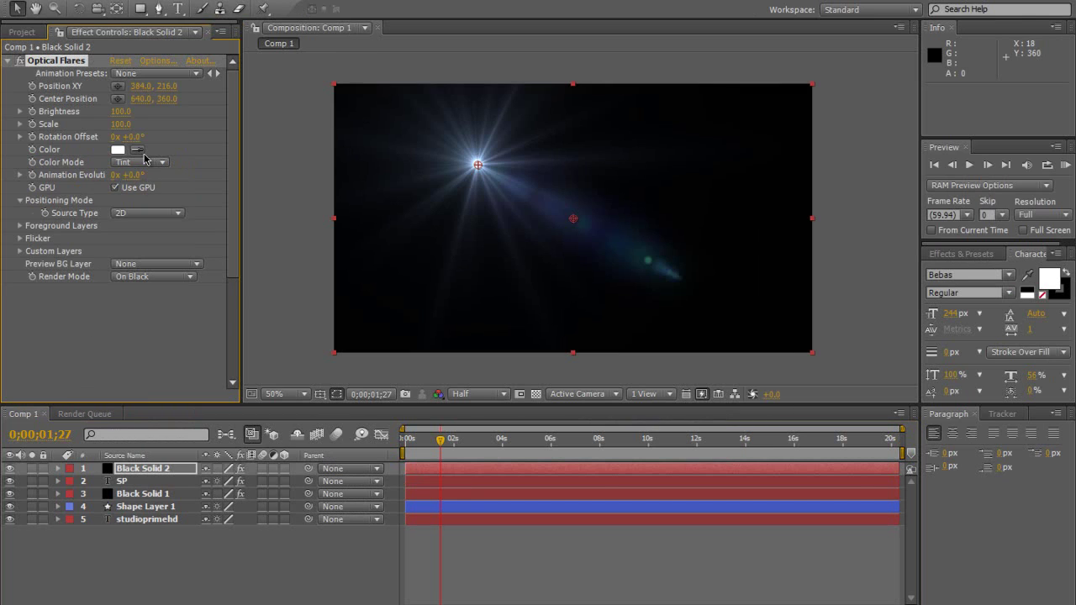
pyautogui.click(130, 280)
pyautogui.click(149, 317)
pyautogui.click(162, 468)
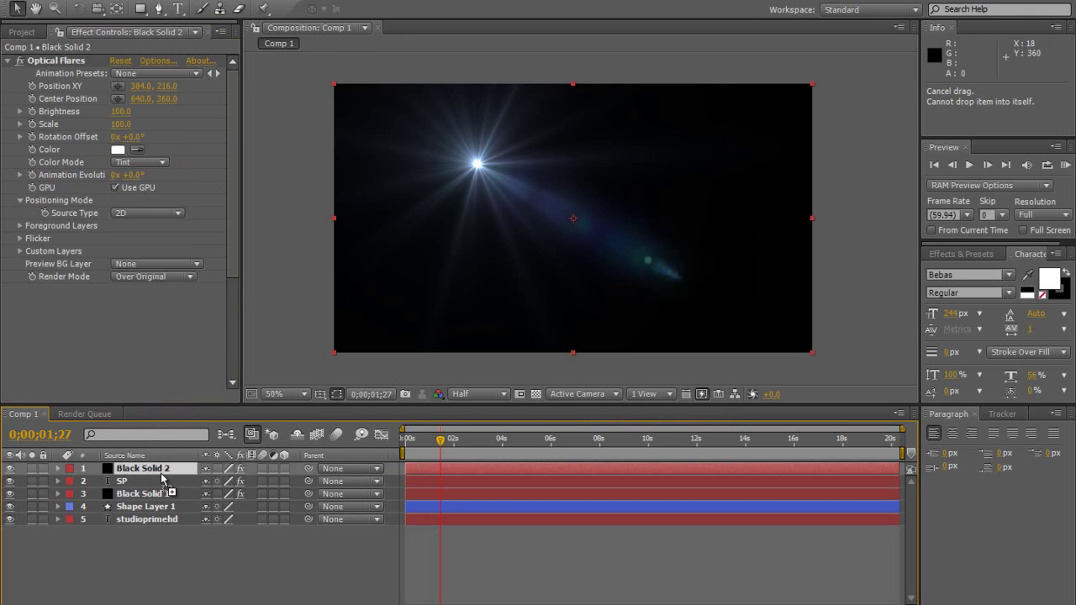
# In Optical Flares Options, clear all default elements and add only a Soft Light Iris lens object
pyautogui.click(155, 62)
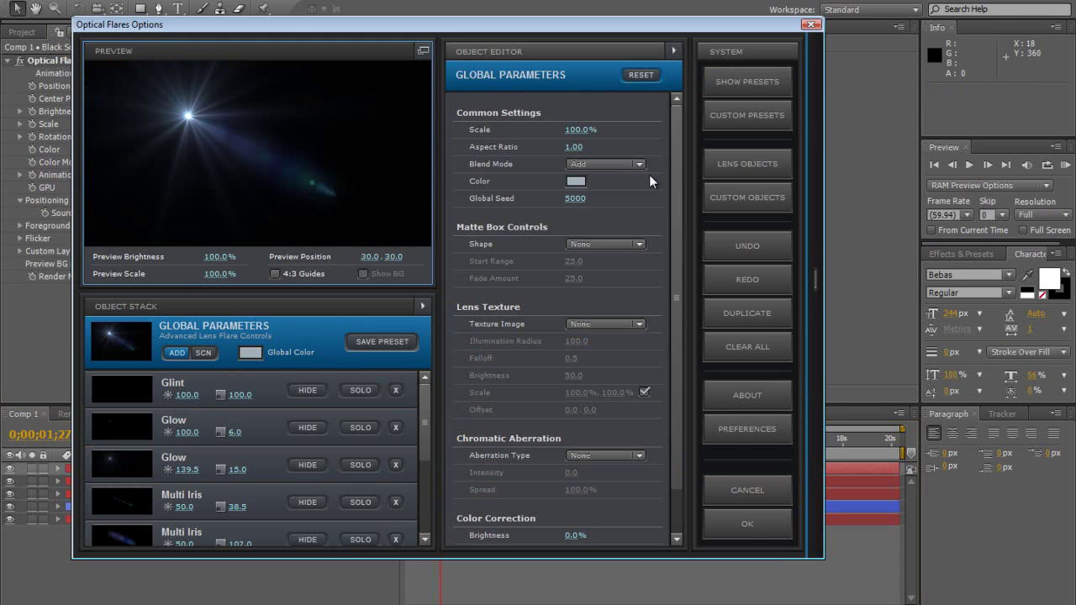
pyautogui.click(724, 348)
pyautogui.click(411, 309)
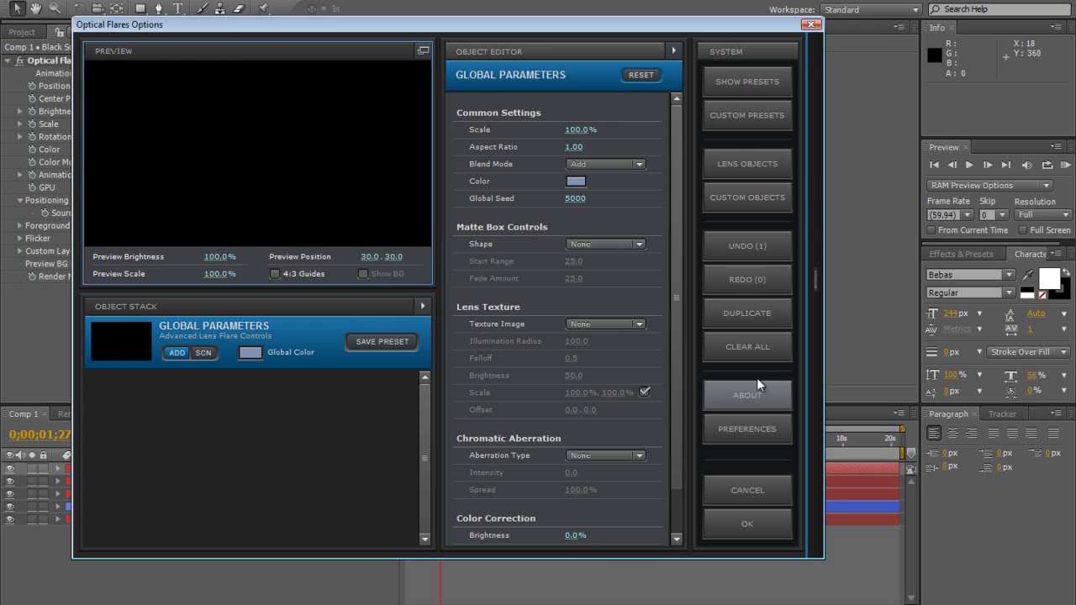
pyautogui.click(744, 193)
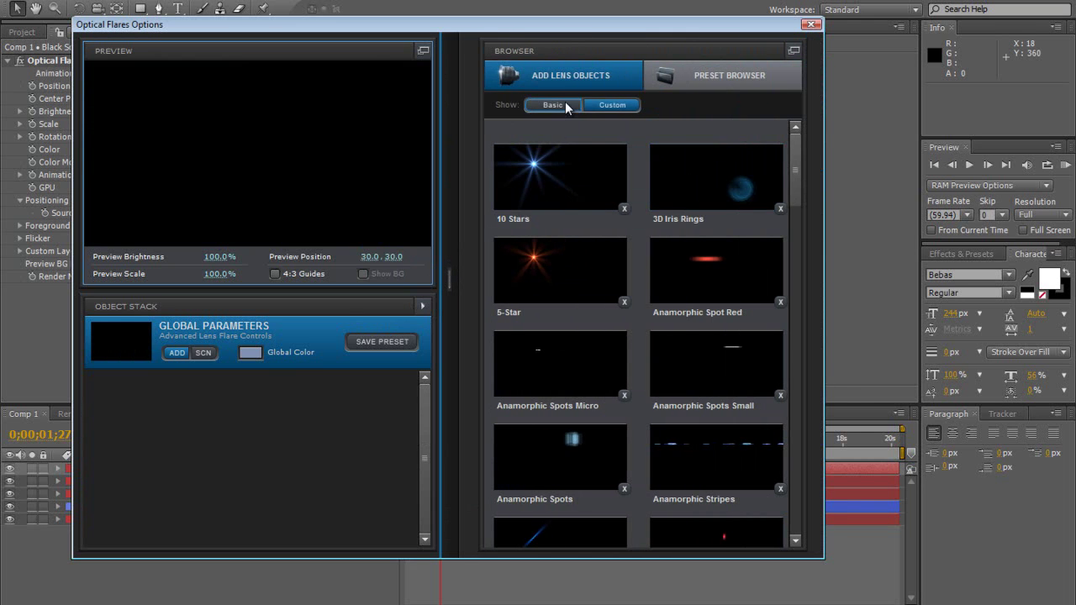
pyautogui.moveTo(796, 173); pyautogui.dragTo(805, 408)
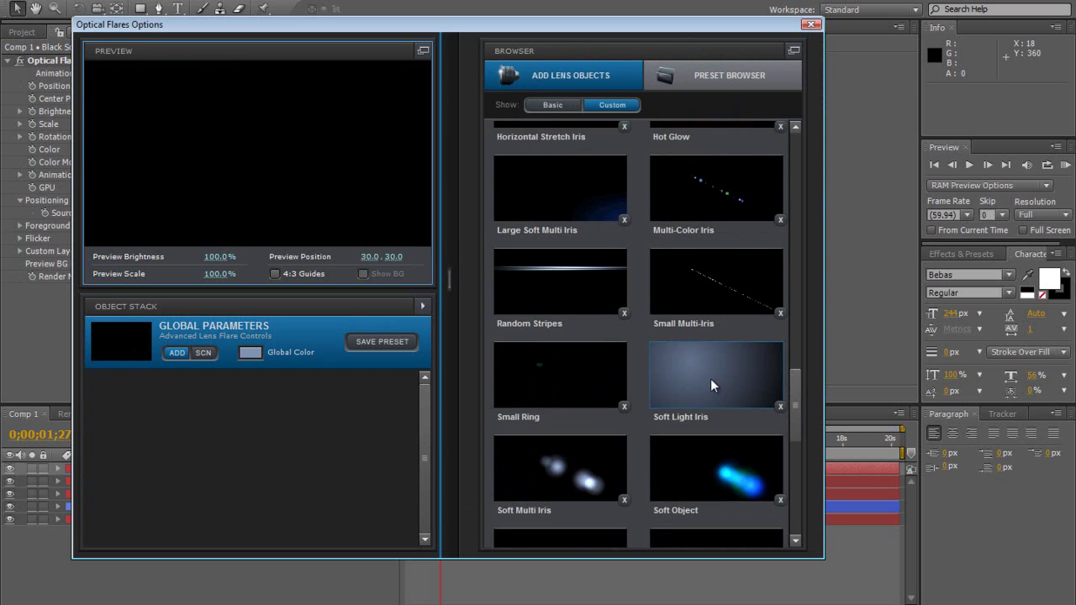
pyautogui.click(710, 379)
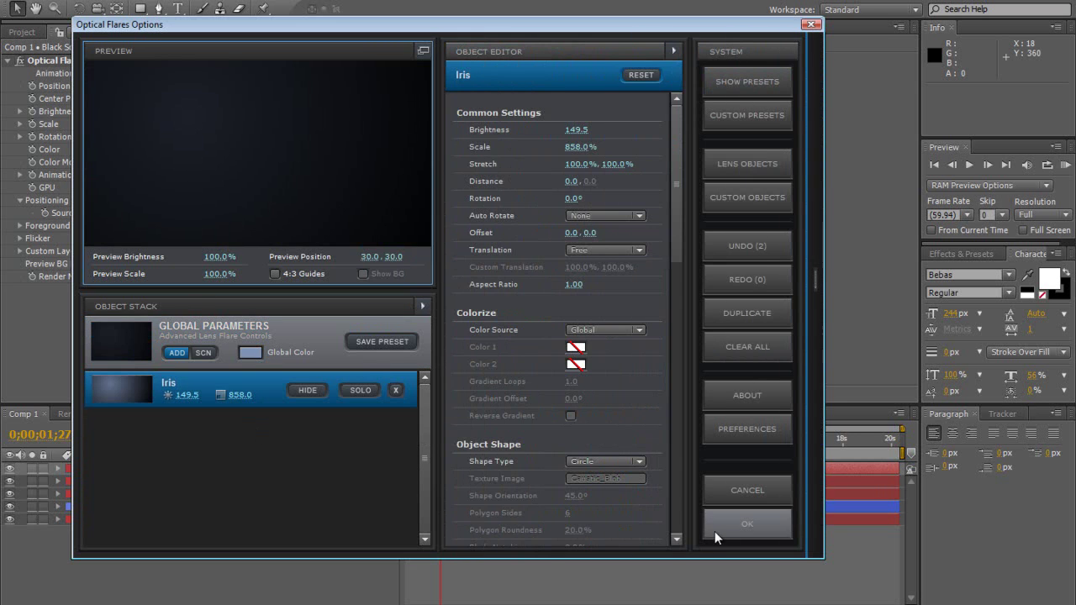
pyautogui.click(730, 526)
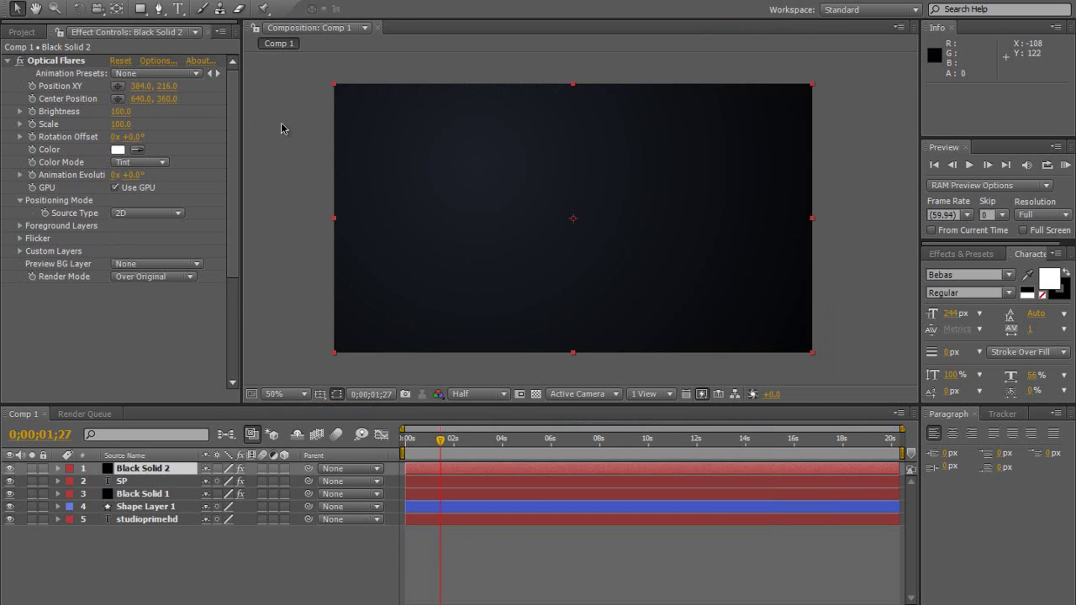
# Move the flare centre to 354, 188, raise Brightness to 210, and show layer names
pyautogui.click(71, 91)
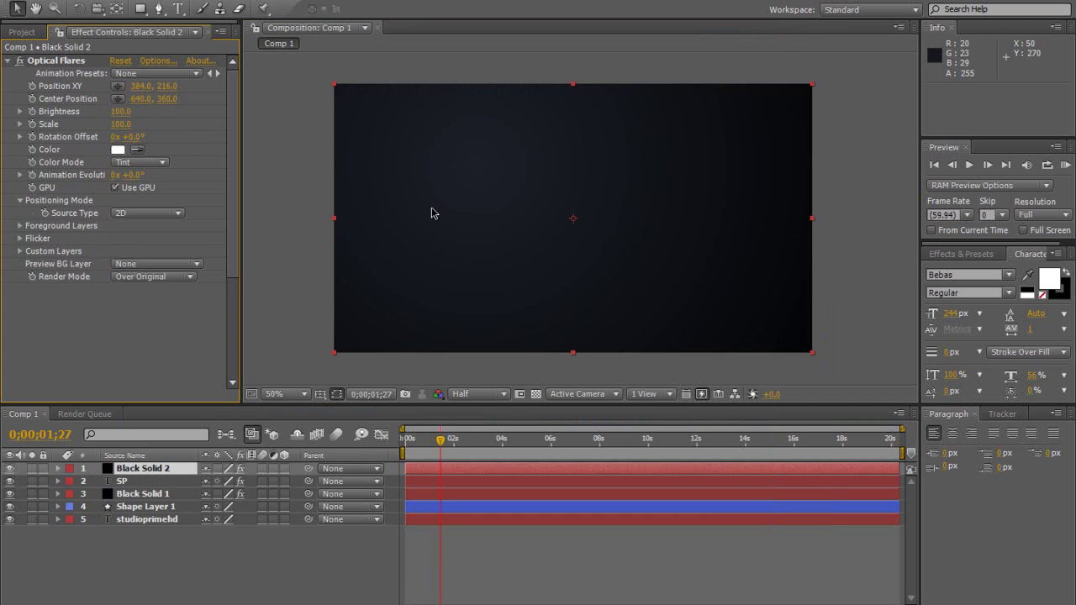
pyautogui.click(79, 61)
pyautogui.moveTo(477, 166); pyautogui.dragTo(466, 154)
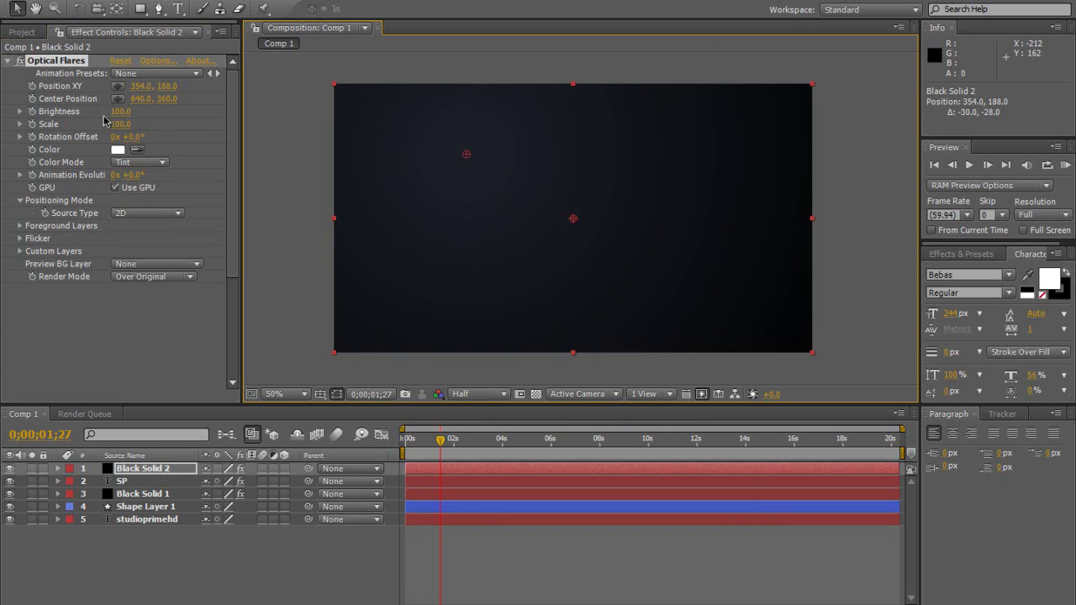
pyautogui.moveTo(120, 112); pyautogui.dragTo(129, 117)
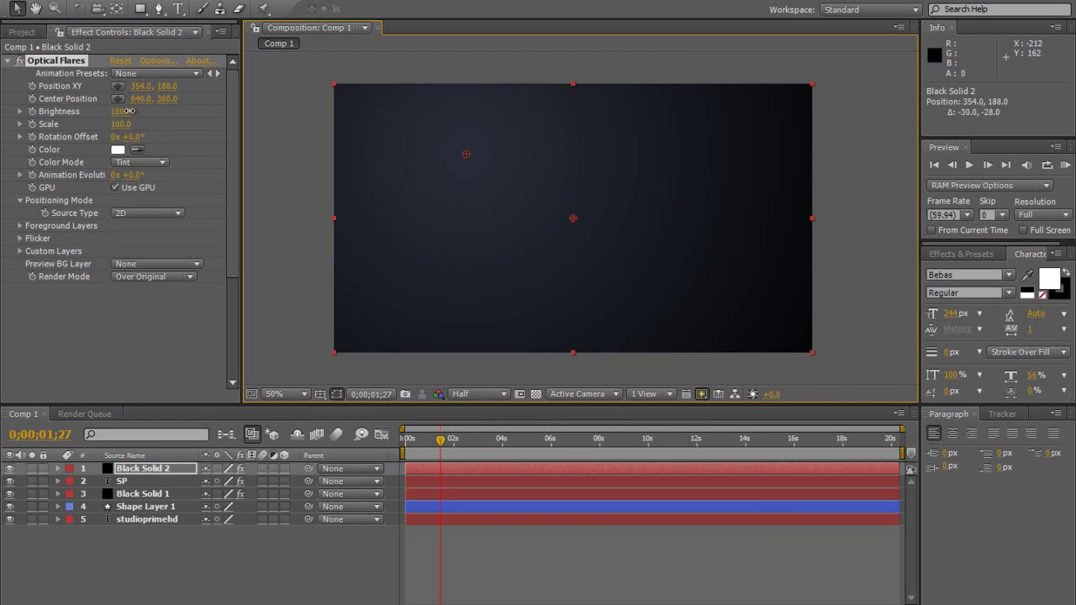
pyautogui.moveTo(467, 439); pyautogui.dragTo(440, 439)
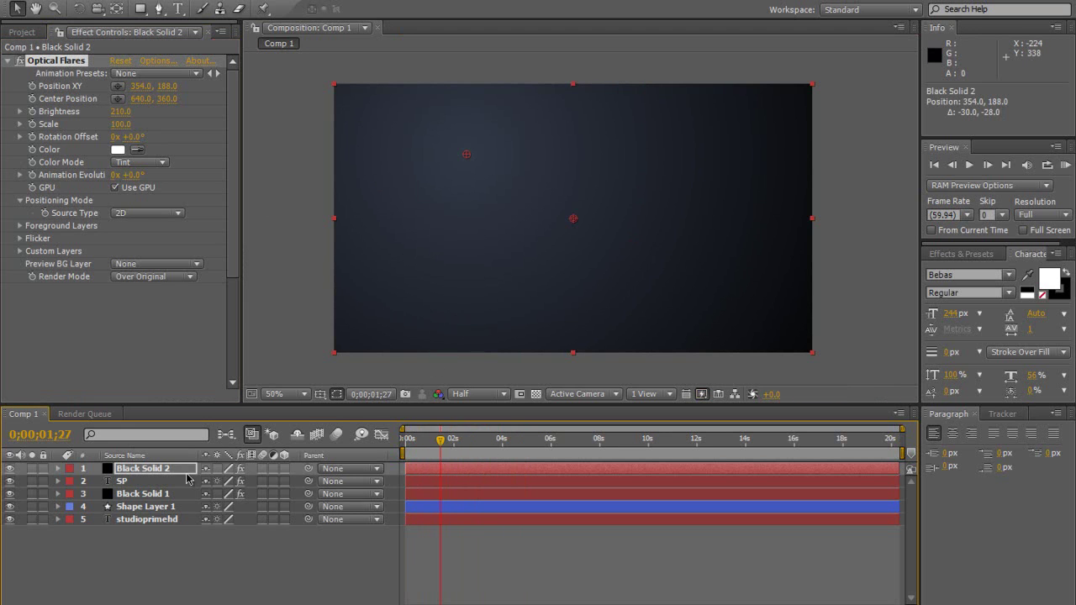
pyautogui.click(124, 455)
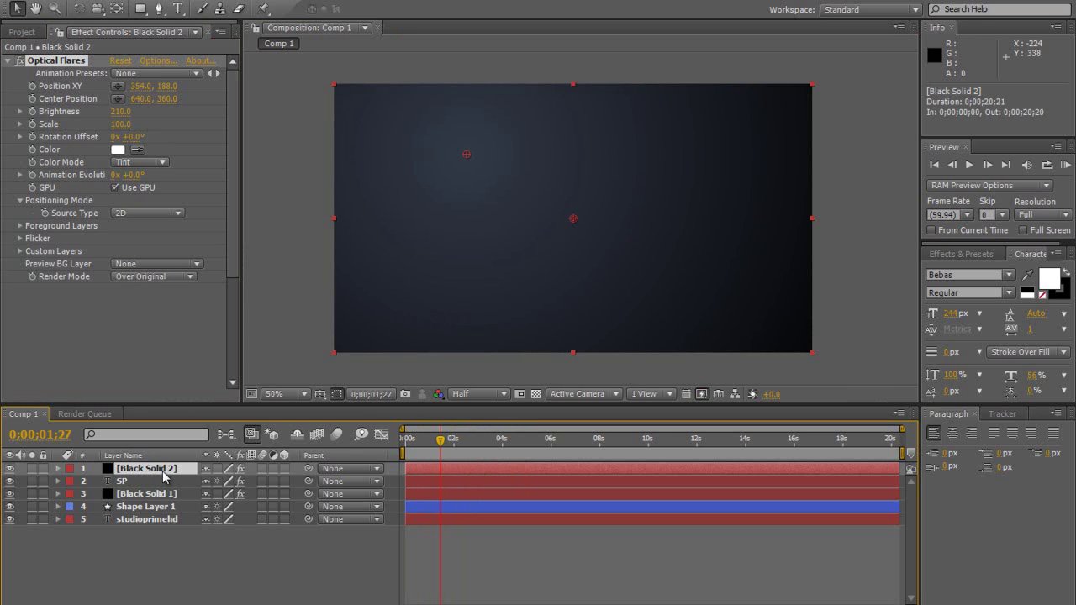
# Set Black Solid 2's blending mode to Add and scrub back to an earlier frame
pyautogui.rightClick(164, 472)
pyautogui.moveTo(233, 283)
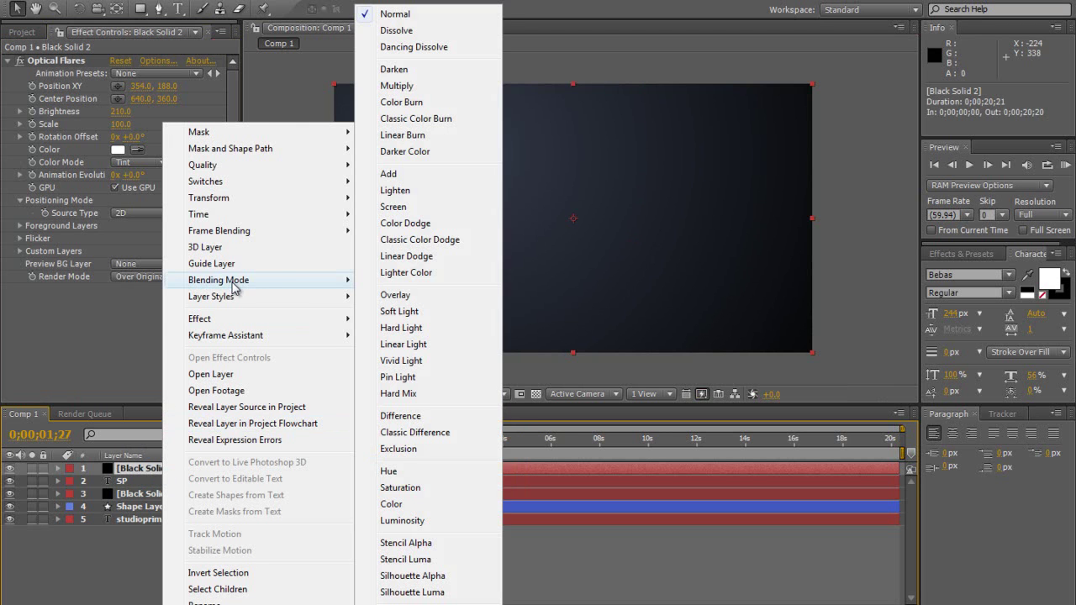
pyautogui.click(396, 173)
pyautogui.moveTo(441, 438)
pyautogui.mouseDown()
pyautogui.moveTo(421, 445)
pyautogui.moveTo(435, 446)
pyautogui.mouseUp()
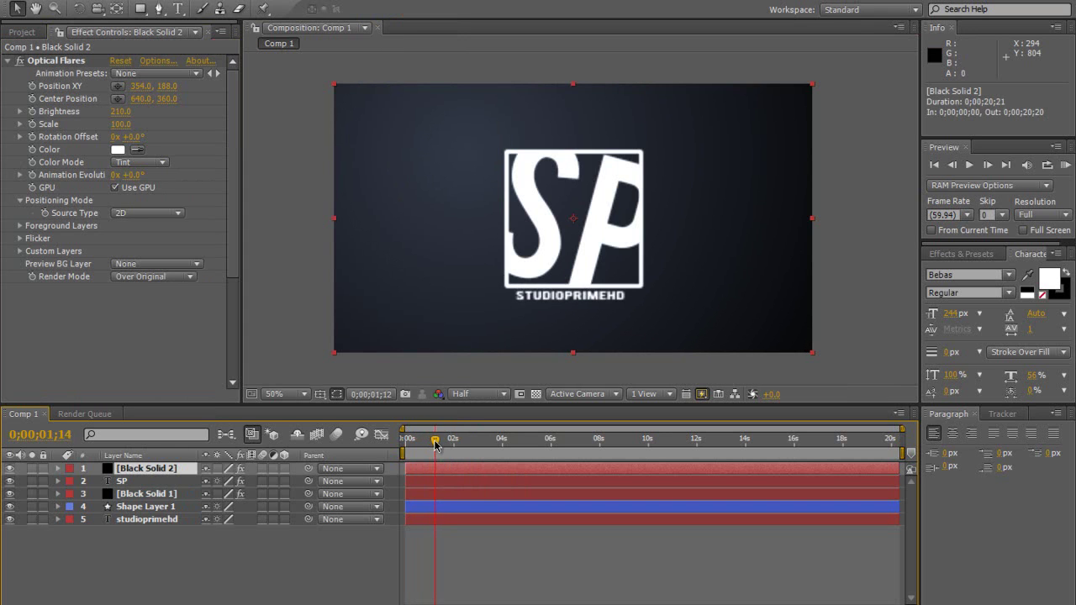
pyautogui.click(296, 310)
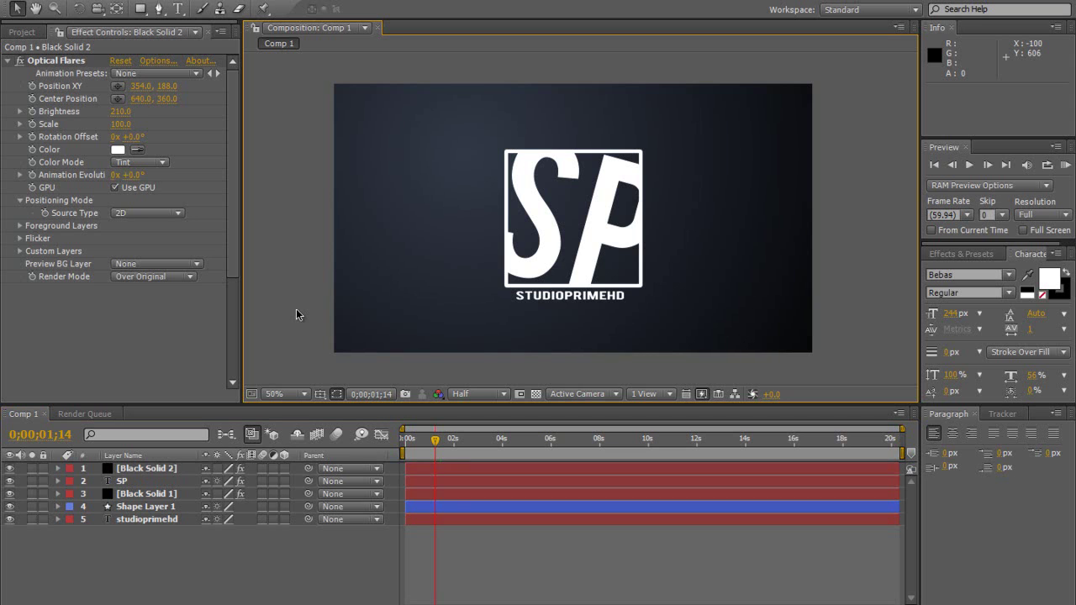